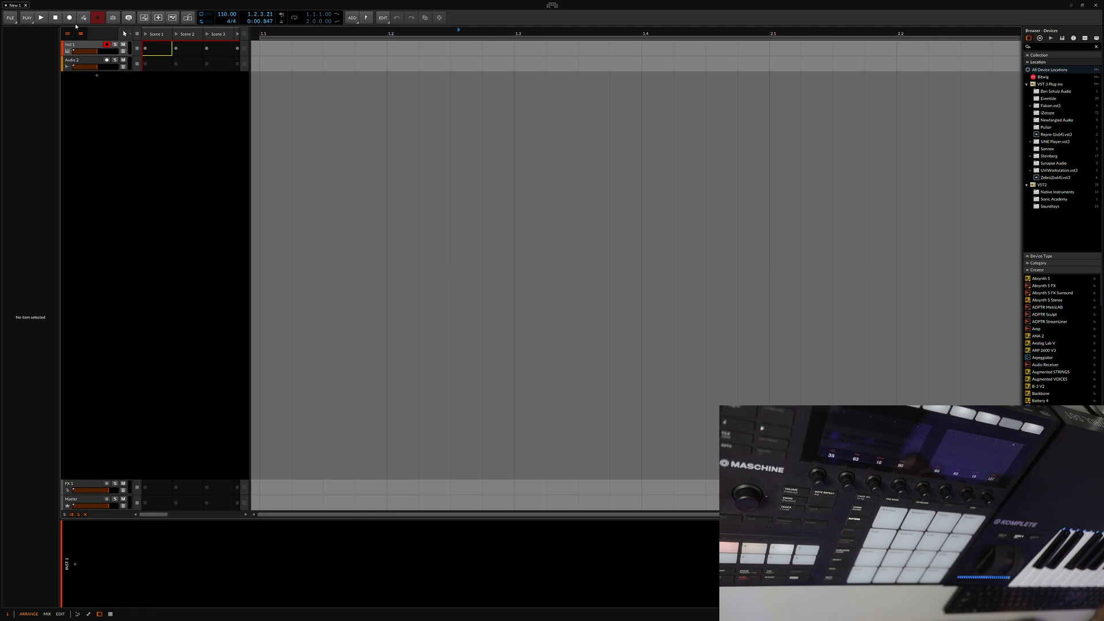
- Set the post-recording action for the clip launcher to Play Recorded
{"action": "left_click", "coordinate": [27, 17]}
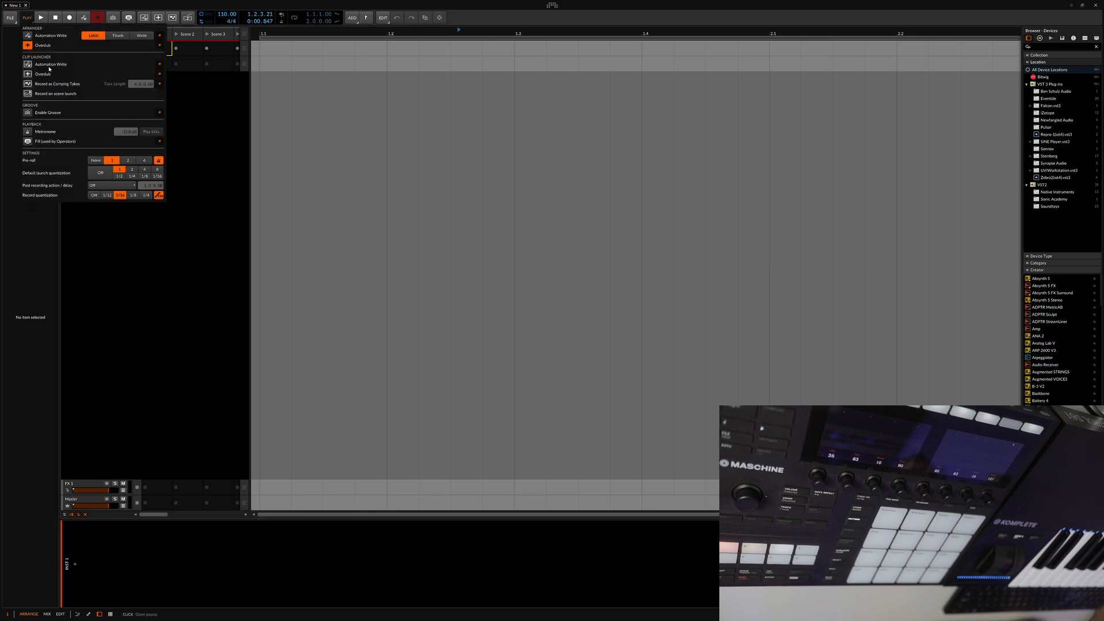
{"action": "left_click", "coordinate": [128, 185]}
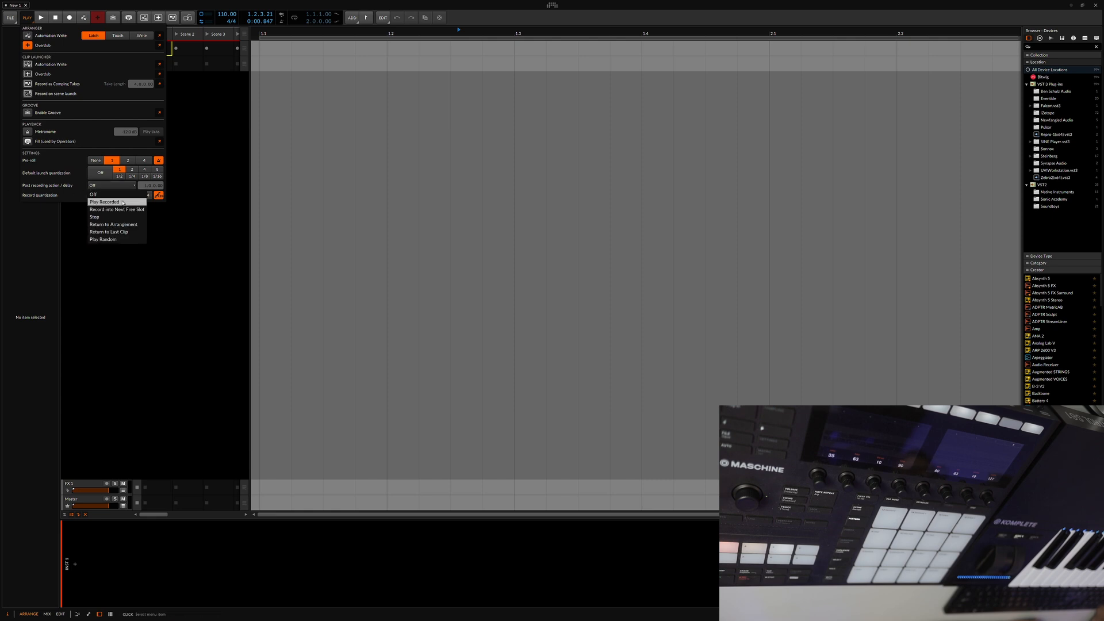
{"action": "left_click", "coordinate": [109, 201]}
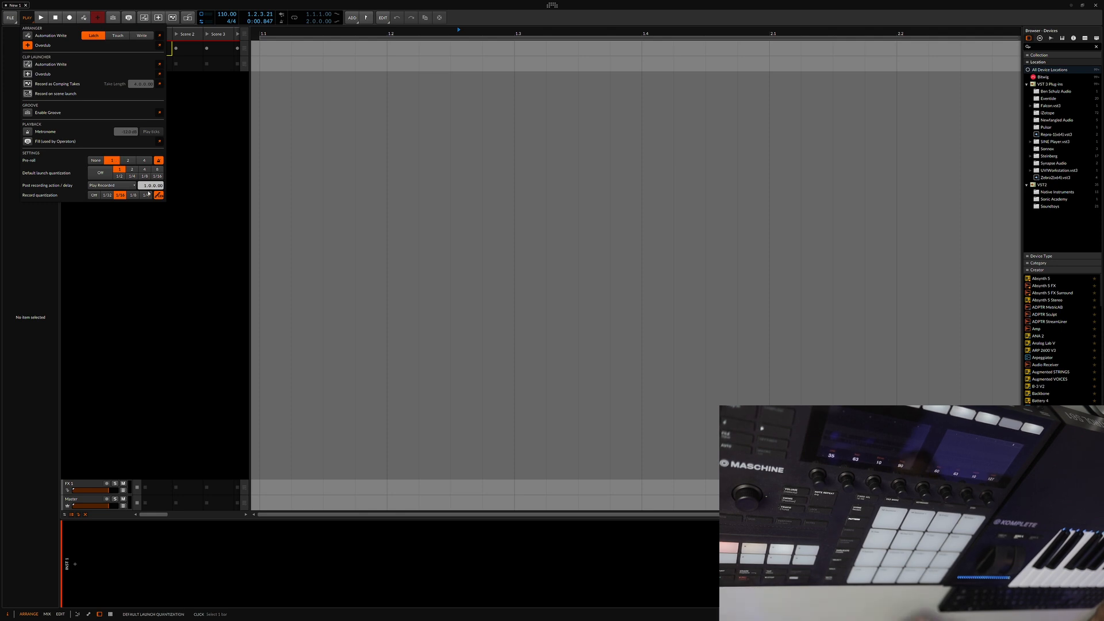
{"action": "left_click", "coordinate": [214, 181]}
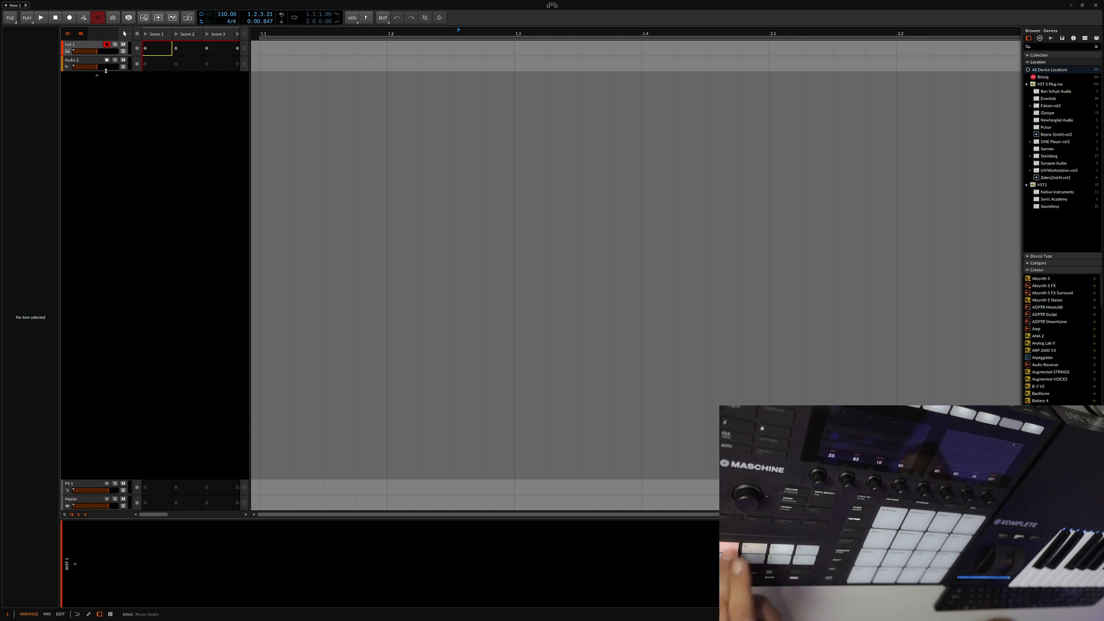
- Delete the audio and instrument tracks and undo the deletion of the instrument track
{"action": "left_click", "coordinate": [106, 71]}
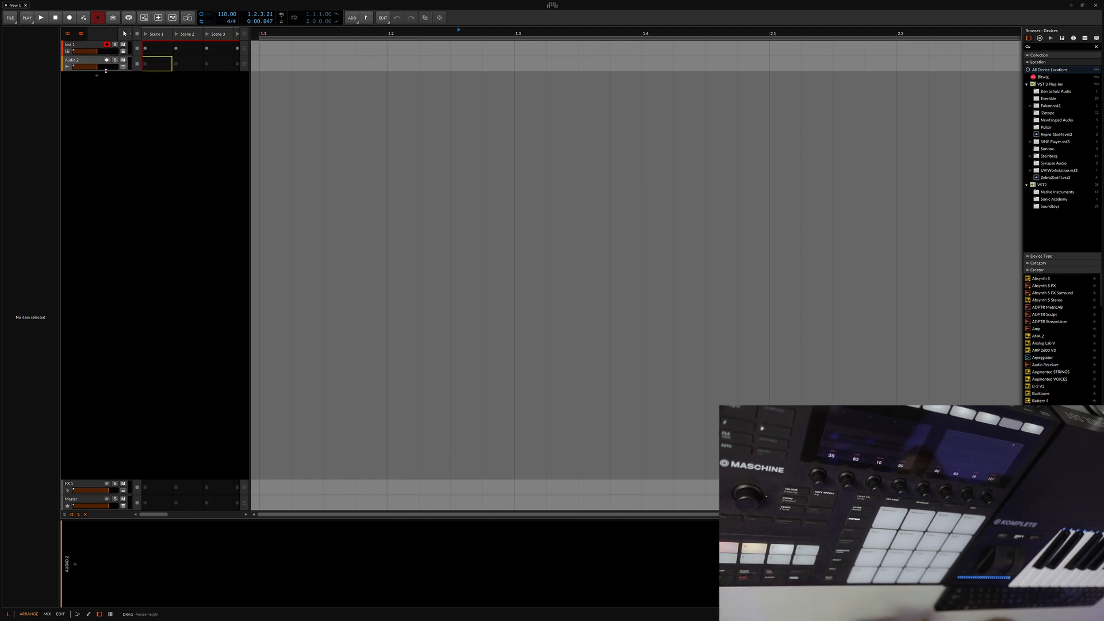
{"action": "key", "text": "Delete"}
{"action": "key", "text": "Delete"}
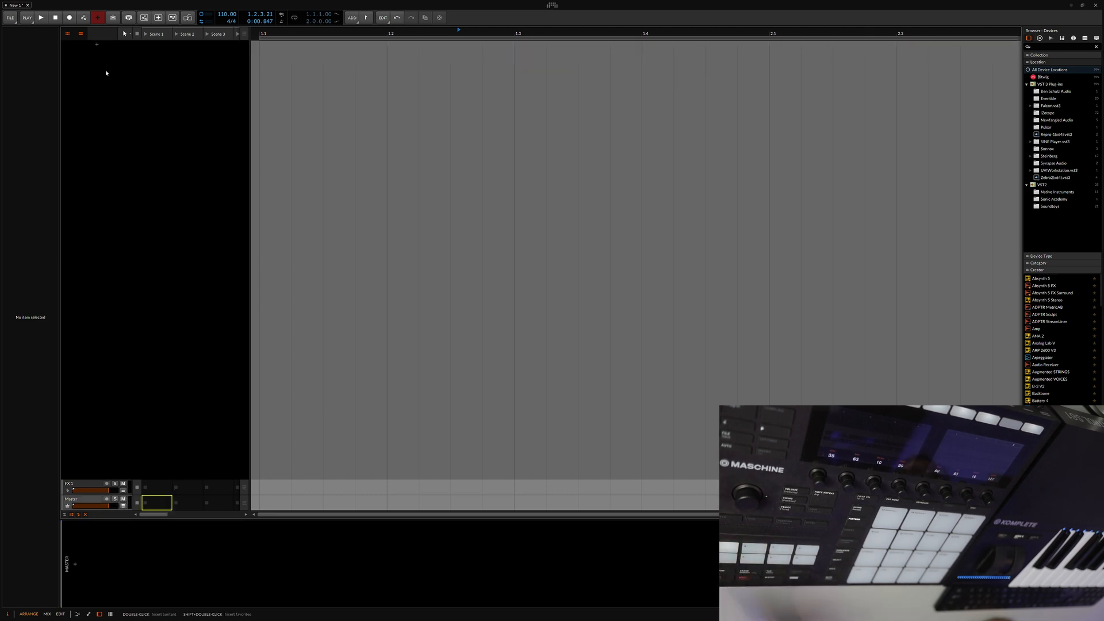
{"action": "key", "text": "ctrl+z"}
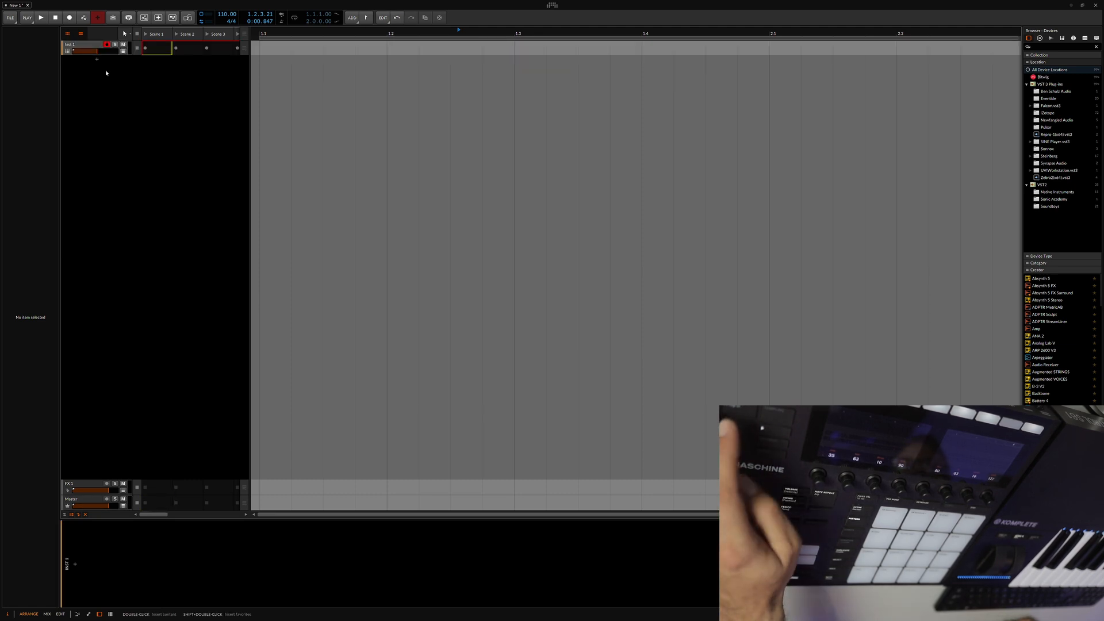
- Open the device browser for the Inst 1 track and look through the available instruments
{"action": "key", "text": "b"}
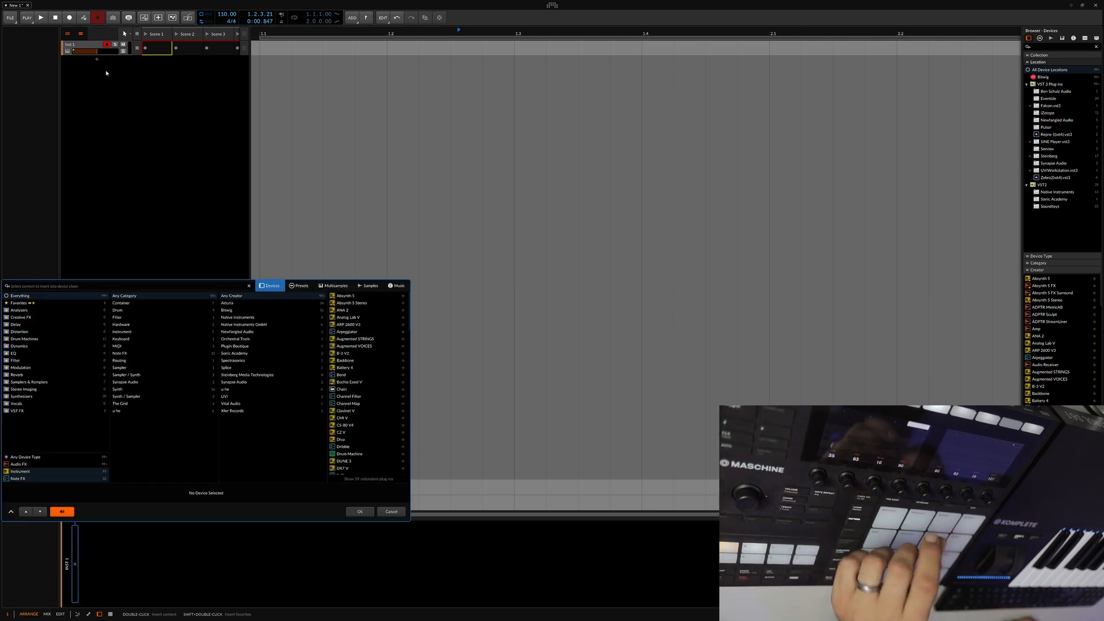
{"action": "key", "text": "Down"}
{"action": "key", "text": "Down"}
{"action": "key", "text": "Down"}
{"action": "key", "text": "Down"}
{"action": "key", "text": "Down"}
{"action": "key", "text": "Down"}
{"action": "key", "text": "Down"}
{"action": "key", "text": "Down"}
{"action": "key", "text": "Down"}
{"action": "key", "text": "Down"}
{"action": "key", "text": "Up"}
{"action": "key", "text": "Up"}
{"action": "key", "text": "Up"}
{"action": "key", "text": "Up"}
{"action": "key", "text": "Up"}
{"action": "key", "text": "Up"}
{"action": "key", "text": "Up"}
{"action": "key", "text": "Up"}
{"action": "key", "text": "Down"}
{"action": "key", "text": "Down"}
{"action": "key", "text": "Down"}
{"action": "key", "text": "Down"}
{"action": "key", "text": "Down"}
{"action": "key", "text": "Down"}
{"action": "key", "text": "Down"}
{"action": "key", "text": "Down"}
{"action": "key", "text": "Down"}
{"action": "key", "text": "Down"}
{"action": "key", "text": "Down"}
{"action": "key", "text": "Down"}
{"action": "key", "text": "Down"}
{"action": "key", "text": "Down"}
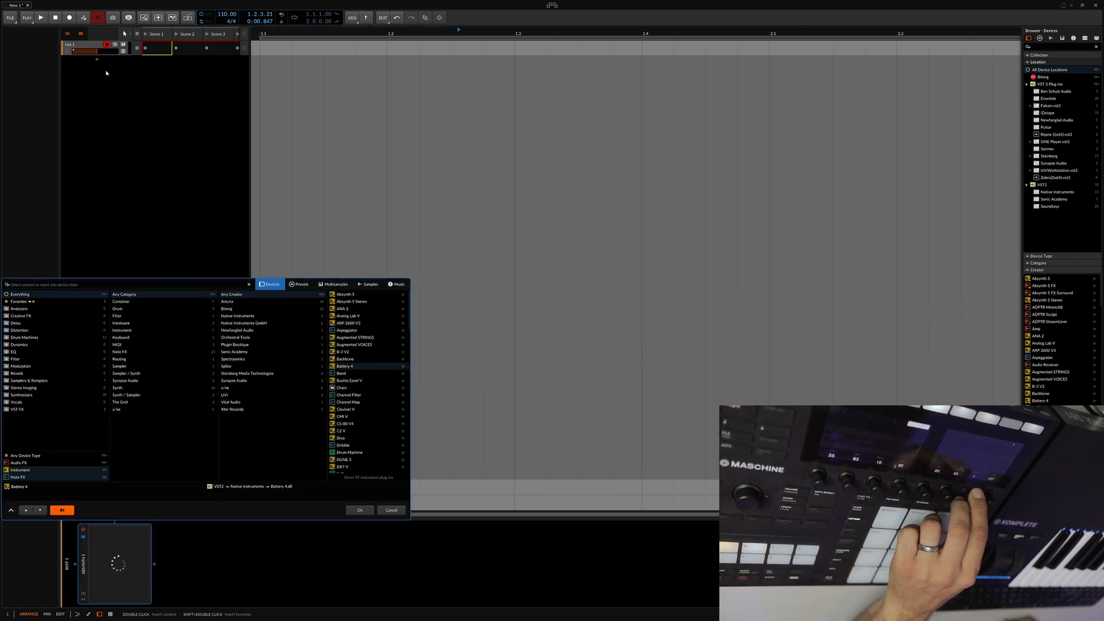
{"action": "key", "text": "Down"}
{"action": "key", "text": "Down"}
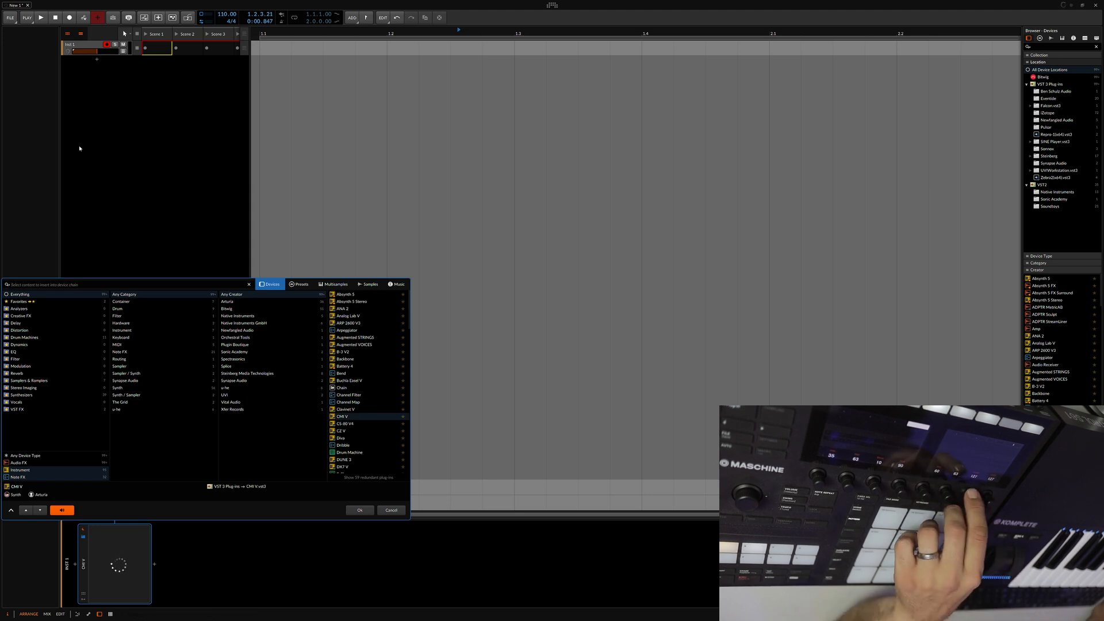
- Load a Kick F sample from the Kicks collection onto the instrument track and create a clip in its Scene 1 slot
{"action": "left_click", "coordinate": [365, 285]}
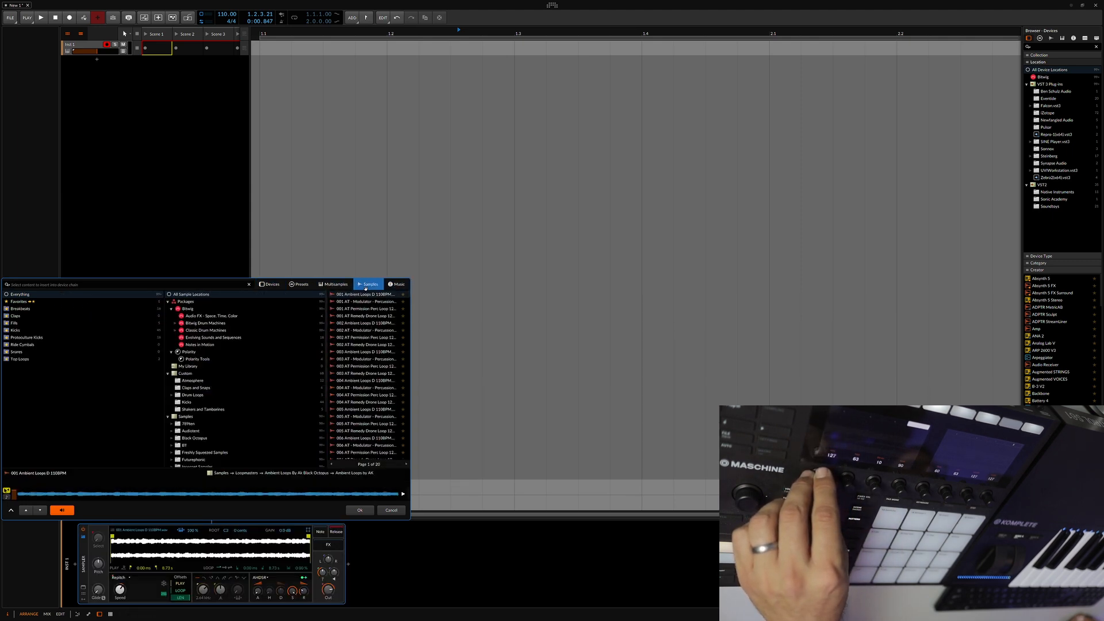
{"action": "left_click", "coordinate": [14, 330]}
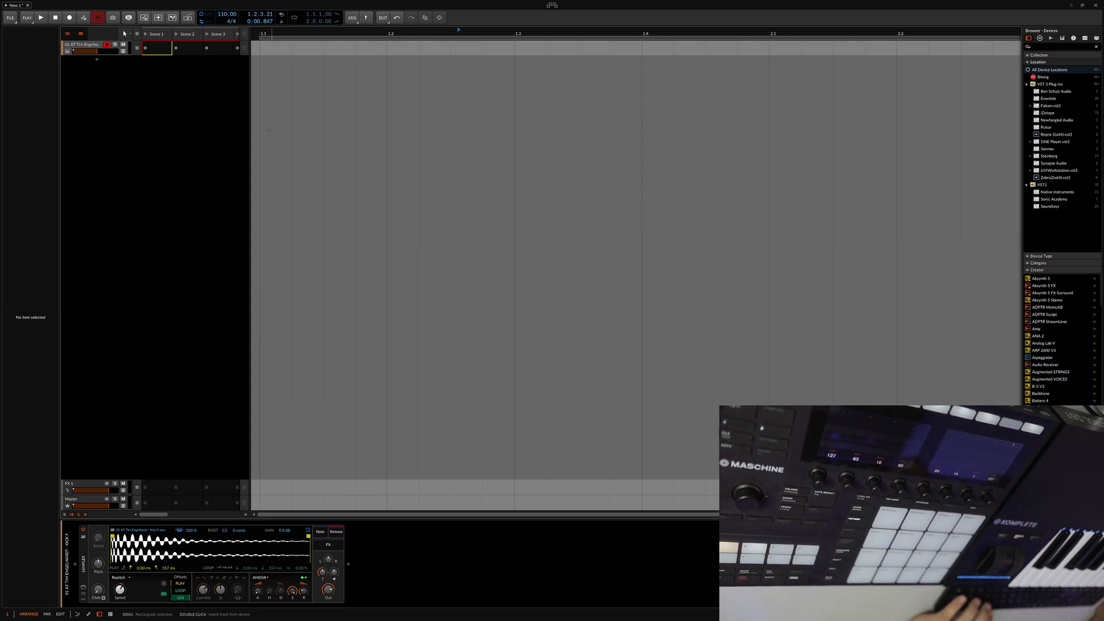
{"action": "left_click_drag", "start_coordinate": [247, 129], "coordinate": [303, 128]}
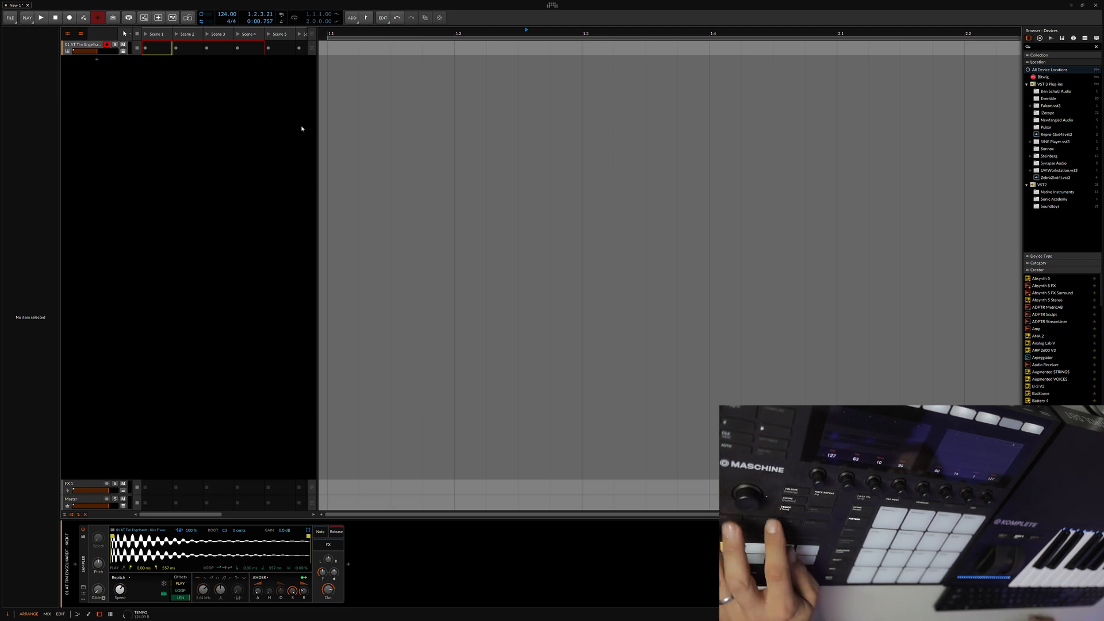
{"action": "double_click", "coordinate": [157, 54]}
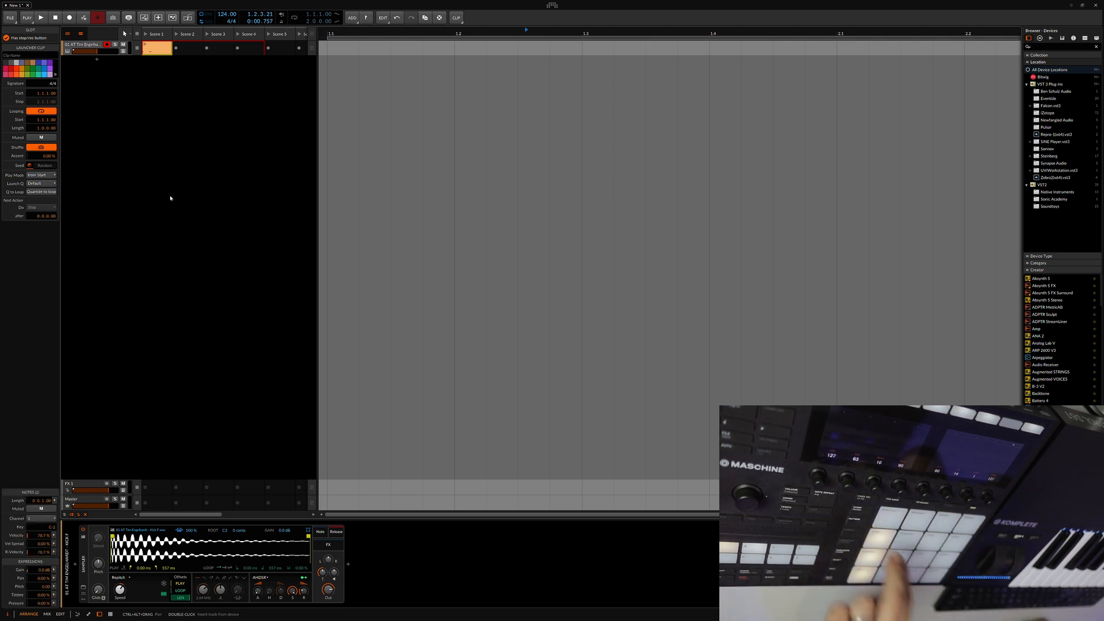
- Return playback to the start of the project and listen to the kick clip
{"action": "key", "text": "space"}
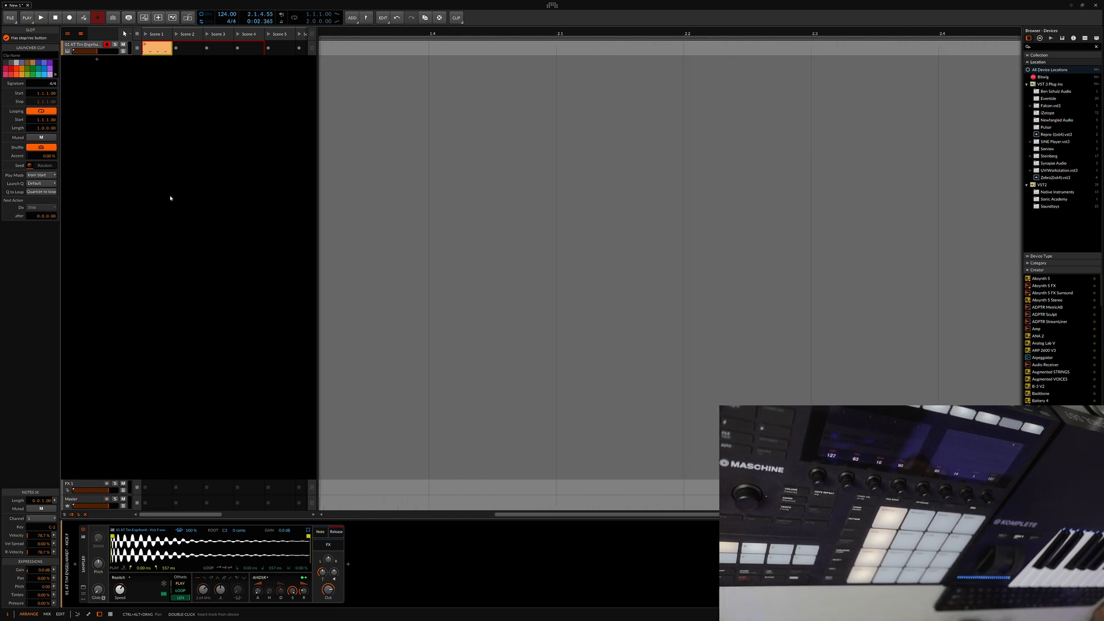
{"action": "left_click", "coordinate": [409, 131]}
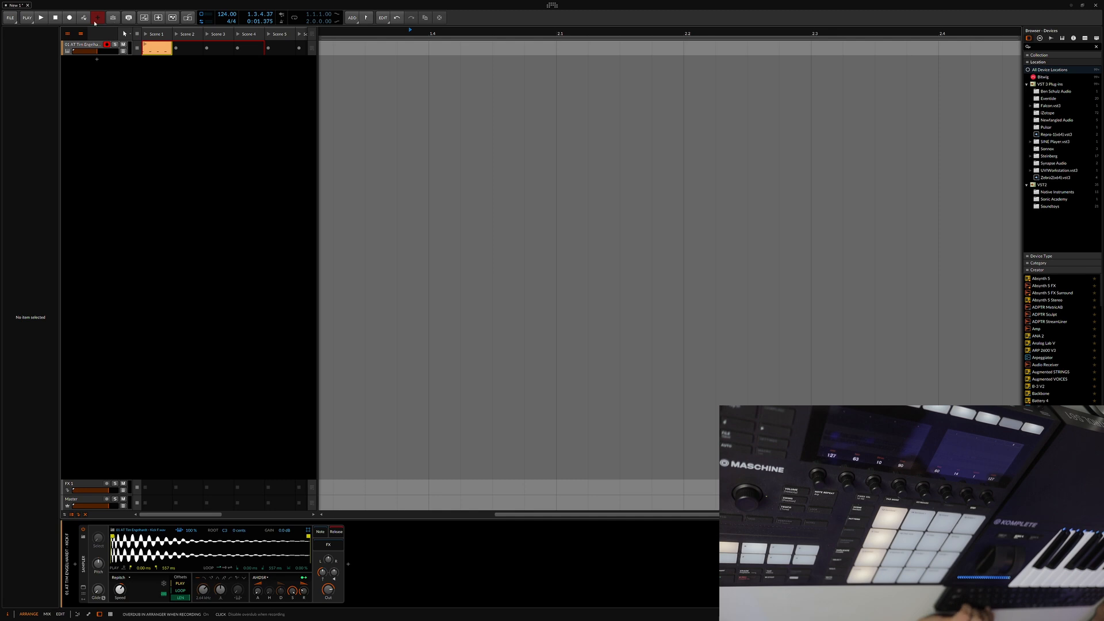
{"action": "left_click", "coordinate": [53, 23]}
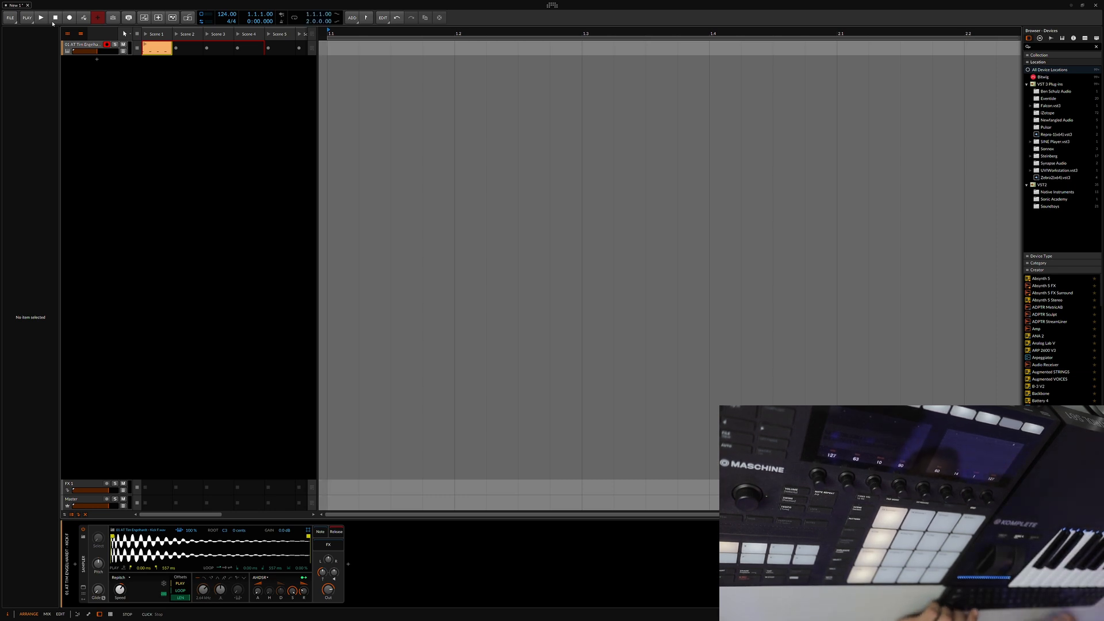
{"action": "key", "text": "space"}
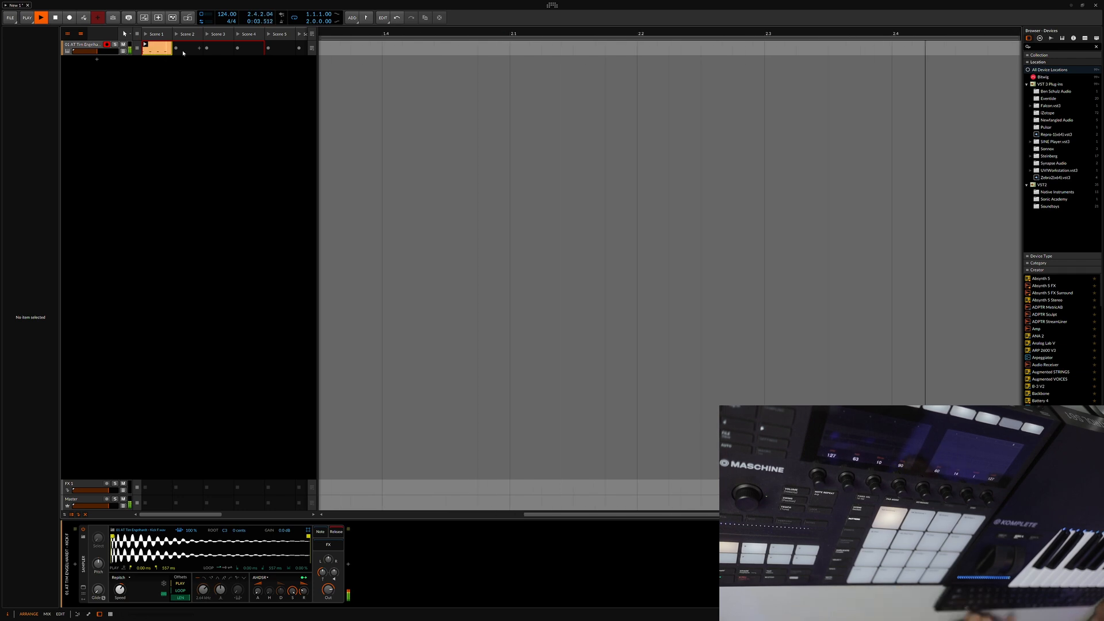
{"action": "key", "text": "space"}
- Open the kick clip in an enlarged note editor and transpose all its notes up five octaves to C3
{"action": "double_click", "coordinate": [154, 52]}
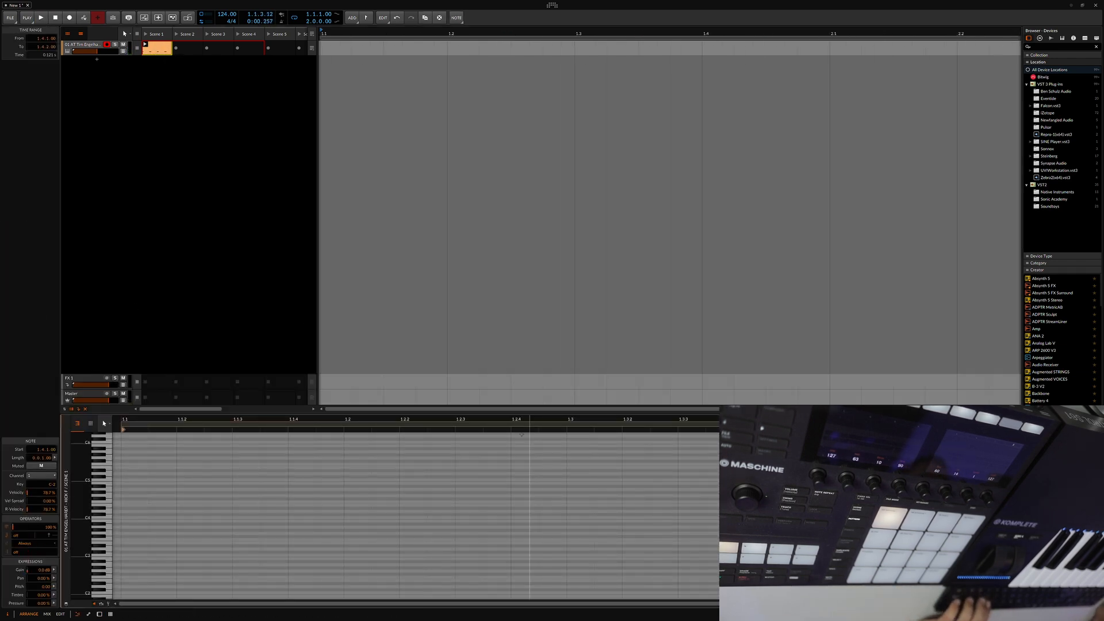
{"action": "left_click_drag", "start_coordinate": [461, 413], "coordinate": [455, 279]}
{"action": "scroll", "coordinate": [453, 403], "scroll_direction": "down", "scroll_amount": 3}
{"action": "left_click_drag", "start_coordinate": [907, 298], "coordinate": [122, 599]}
{"action": "key", "text": "shift+Up"}
{"action": "key", "text": "shift+Up"}
{"action": "key", "text": "shift+Up"}
{"action": "key", "text": "shift+Up"}
{"action": "key", "text": "shift+Up"}
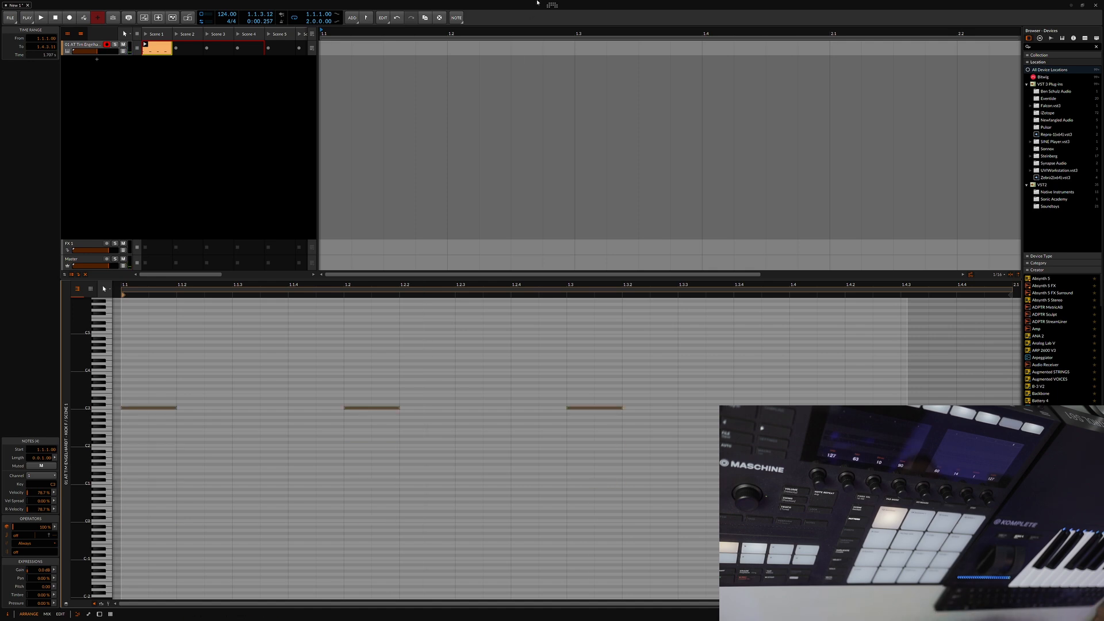
- Show the kick track's device chain and play the transposed clip to check its sound
{"action": "key", "text": "d"}
{"action": "key", "text": "space"}
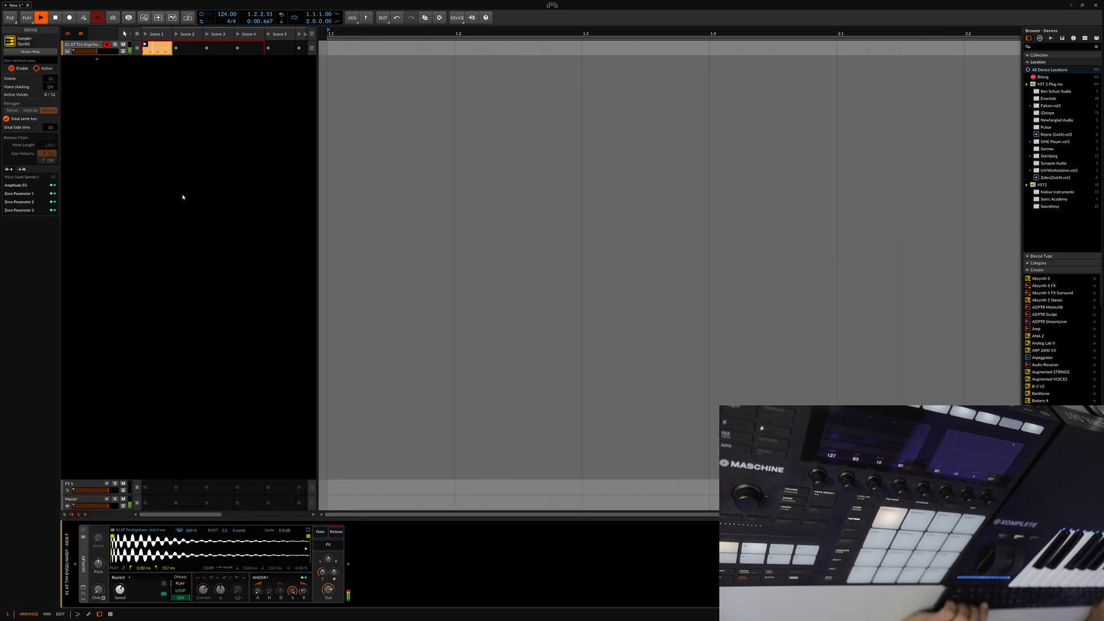
{"action": "key", "text": "space"}
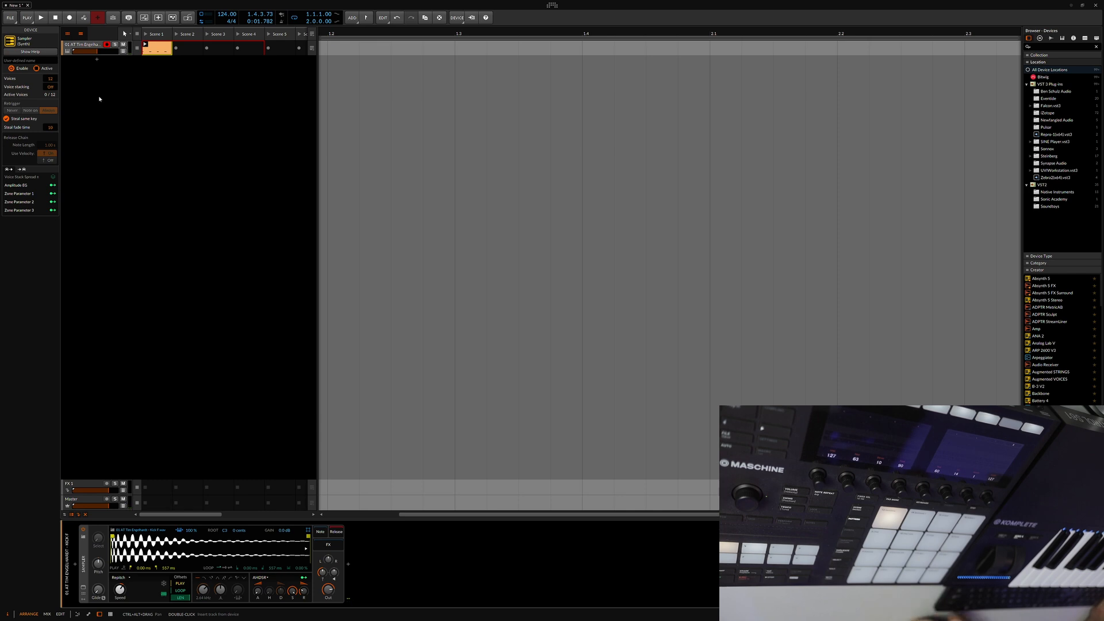
- Add a second instrument track with an E-Hat device and create a clip in its Scene 1 slot
{"action": "double_click", "coordinate": [109, 70]}
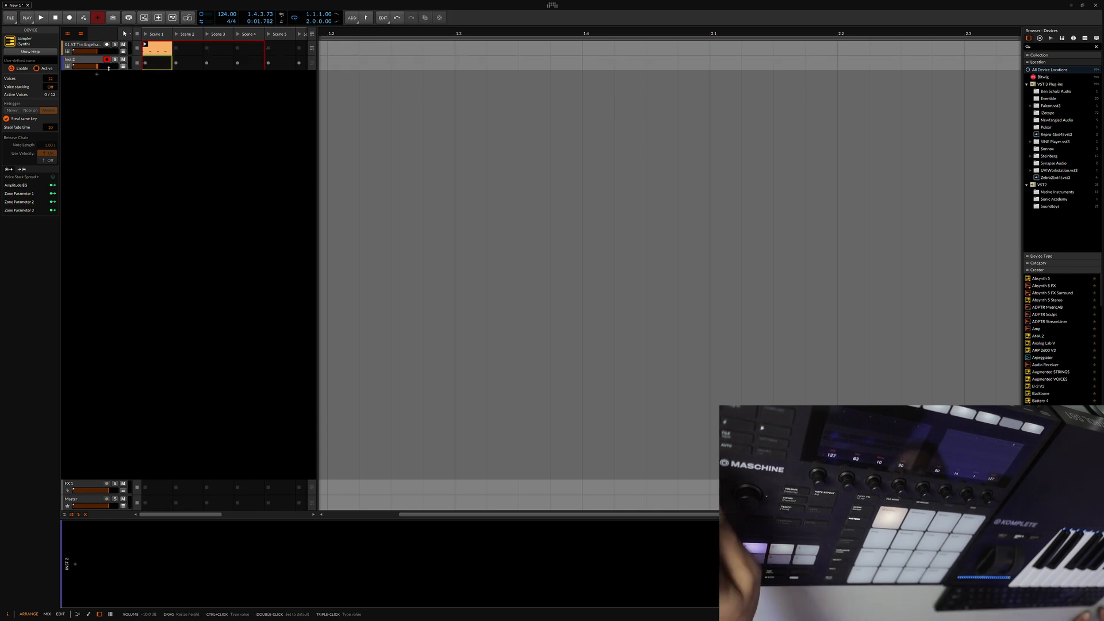
{"action": "key", "text": "b"}
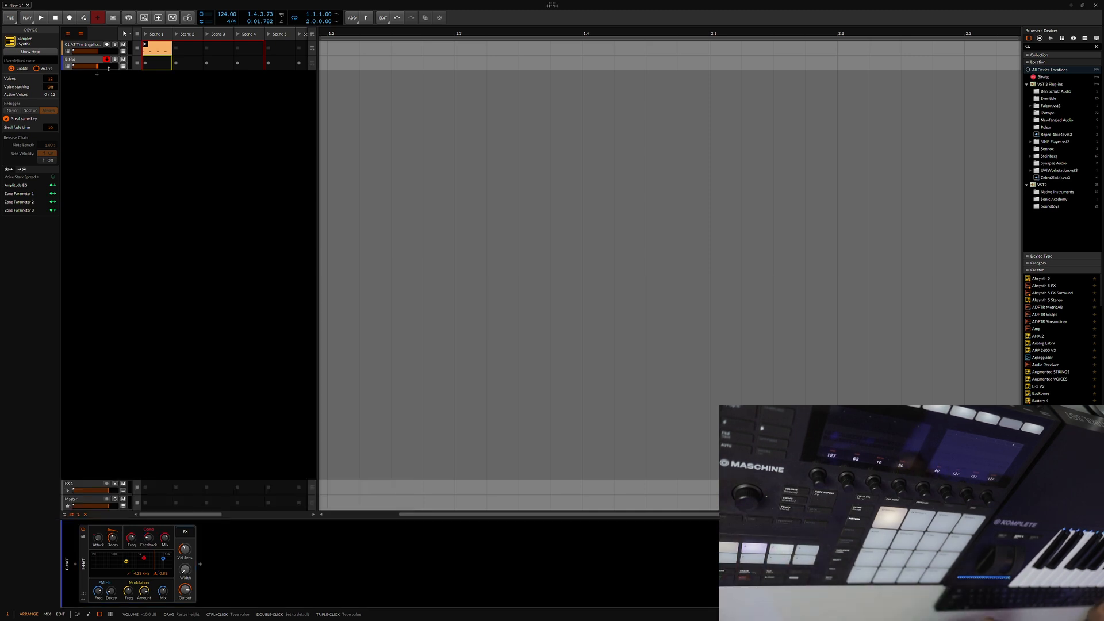
{"action": "double_click", "coordinate": [157, 68]}
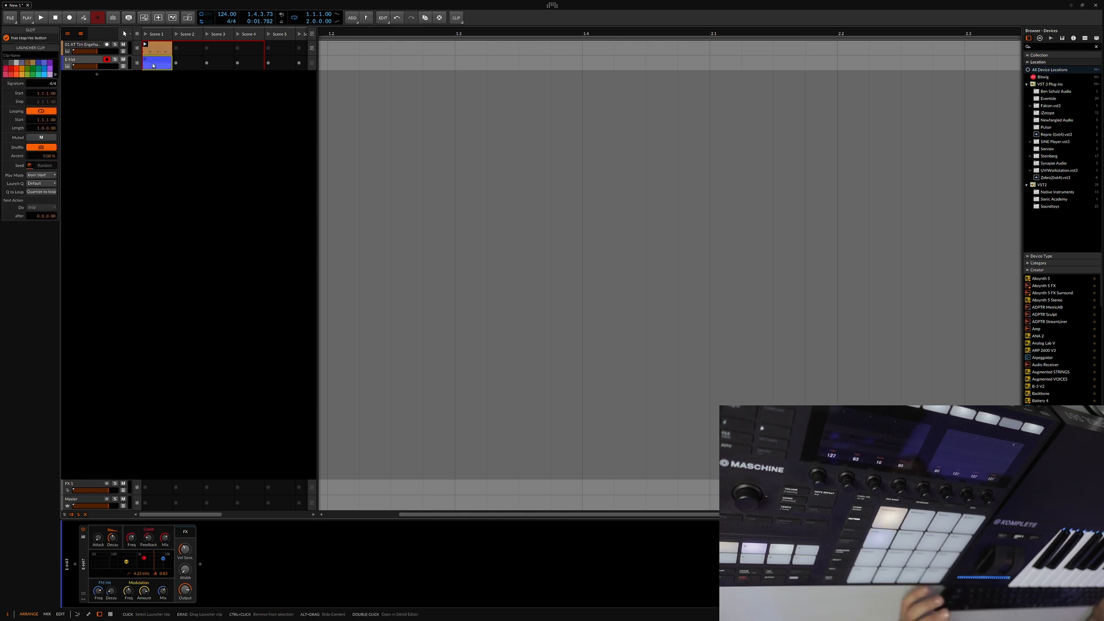
- Draw a C3 note at the start of the E-Hat clip and lengthen it to fill the whole bar
{"action": "double_click", "coordinate": [154, 65]}
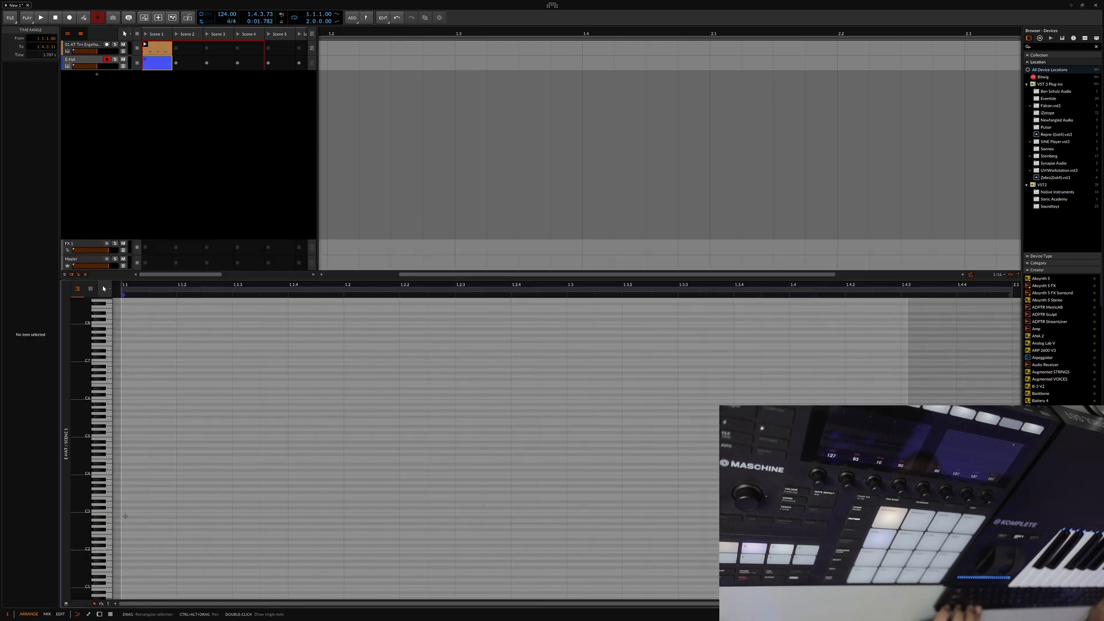
{"action": "double_click", "coordinate": [127, 511]}
{"action": "left_click_drag", "start_coordinate": [147, 512], "coordinate": [747, 511]}
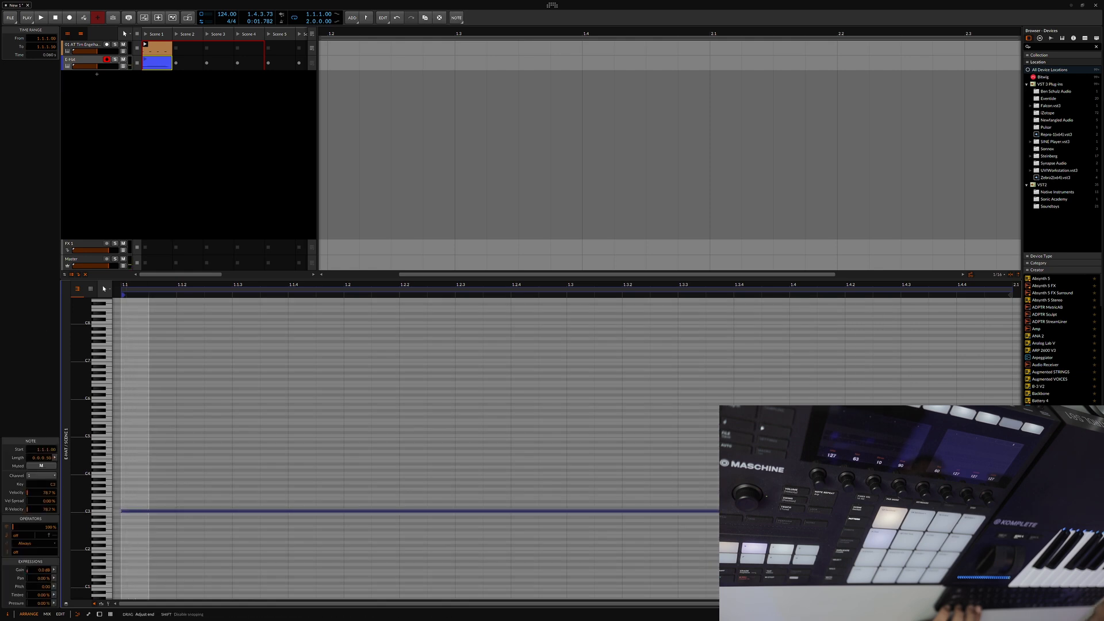
{"action": "mouse_move", "coordinate": [1004, 511]}
{"action": "left_mouse_down"}
{"action": "mouse_move", "coordinate": [1013, 511]}
{"action": "mouse_move", "coordinate": [990, 511]}
{"action": "left_mouse_up"}
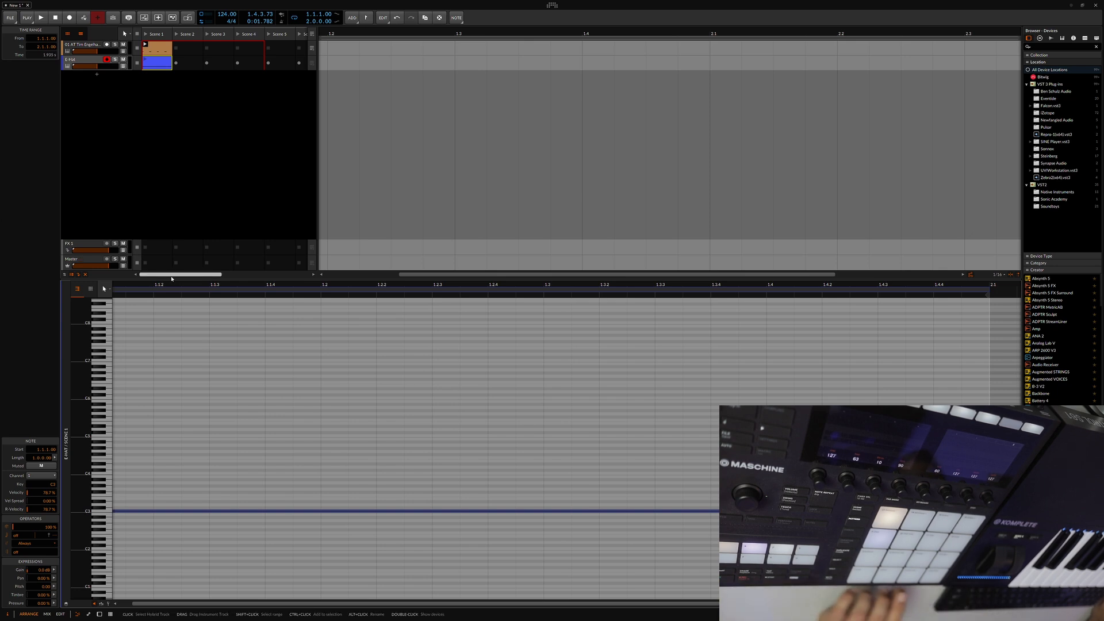
- Insert a Note Repeats device before E-Hat, set its pattern mode to Euclid and briefly audition it
{"action": "key", "text": "d"}
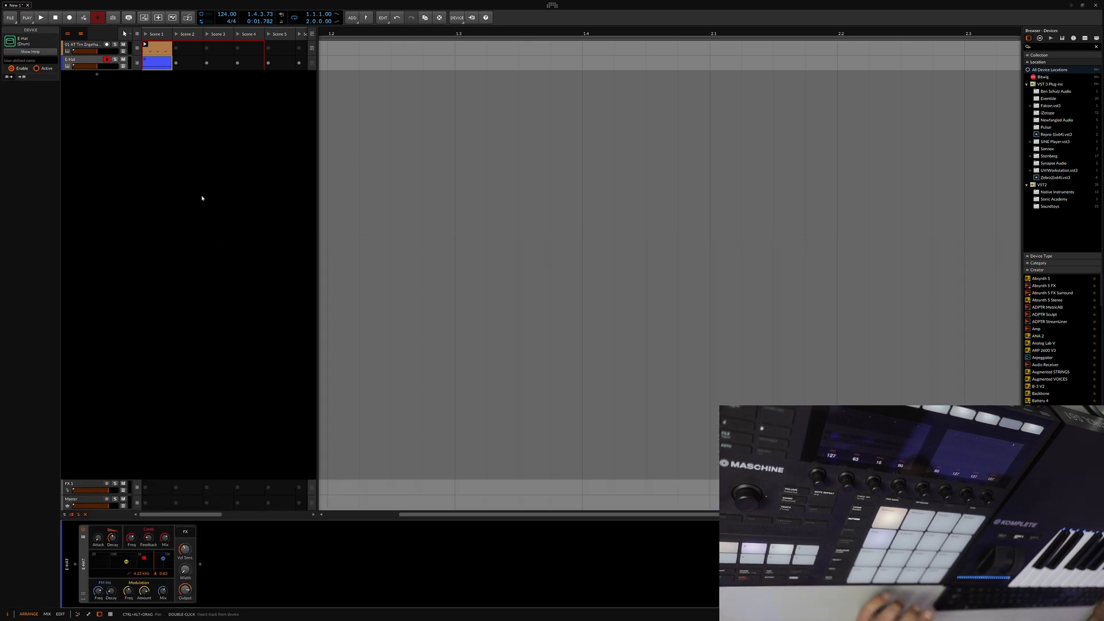
{"action": "left_click", "coordinate": [75, 566]}
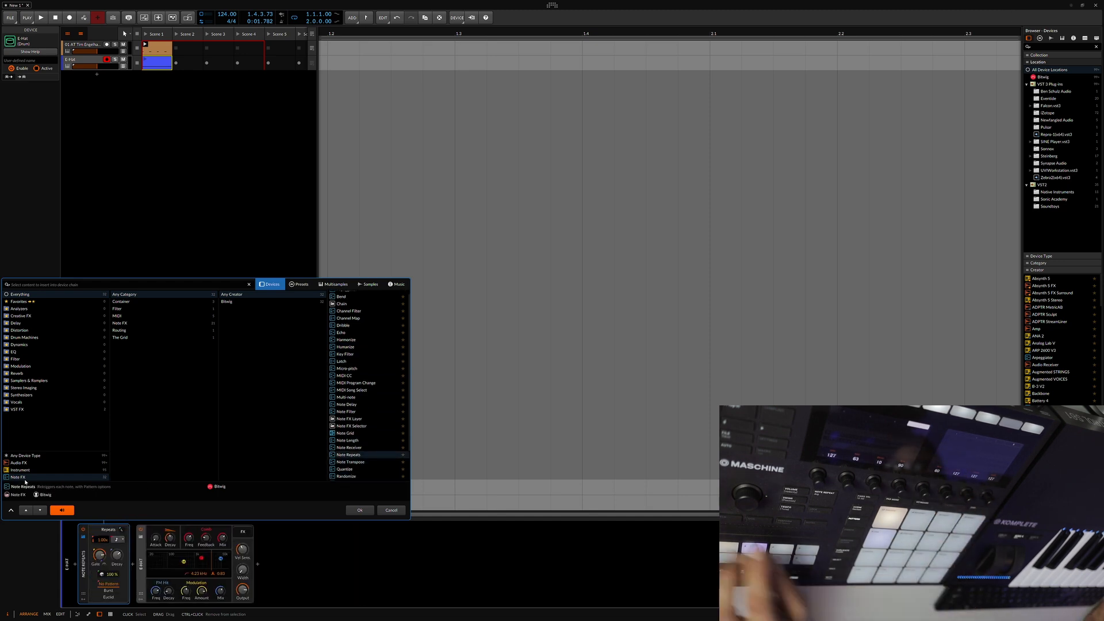
{"action": "left_click", "coordinate": [111, 598]}
{"action": "key", "text": "space"}
{"action": "key", "text": "space"}
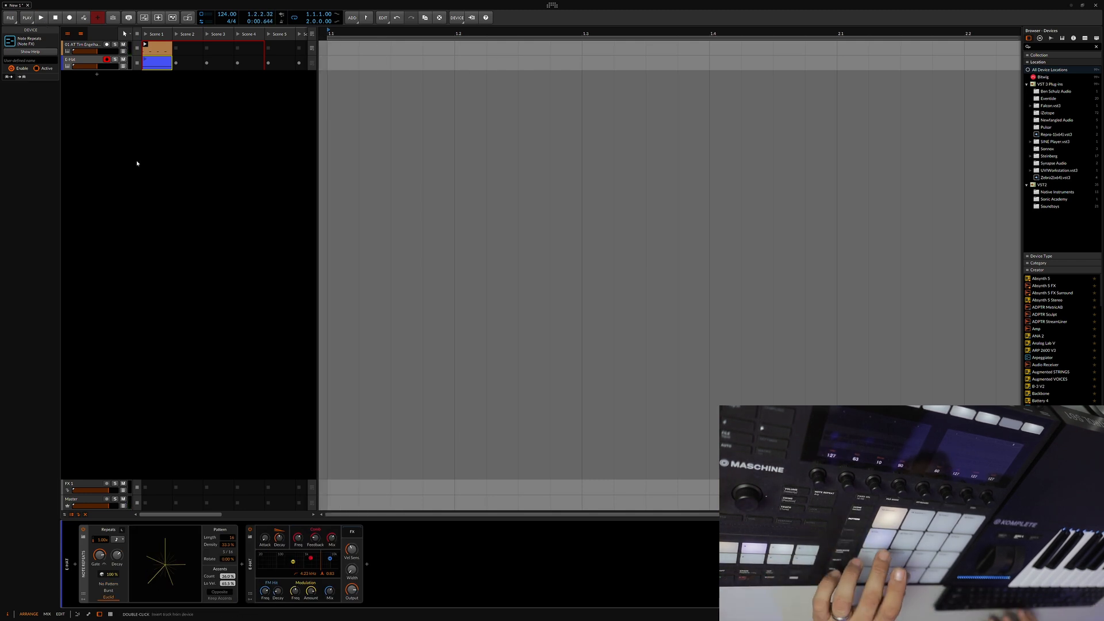
- Raise the Note Repeats pattern density to 100% and adjust its accents and rotation during playback
{"action": "key", "text": "space"}
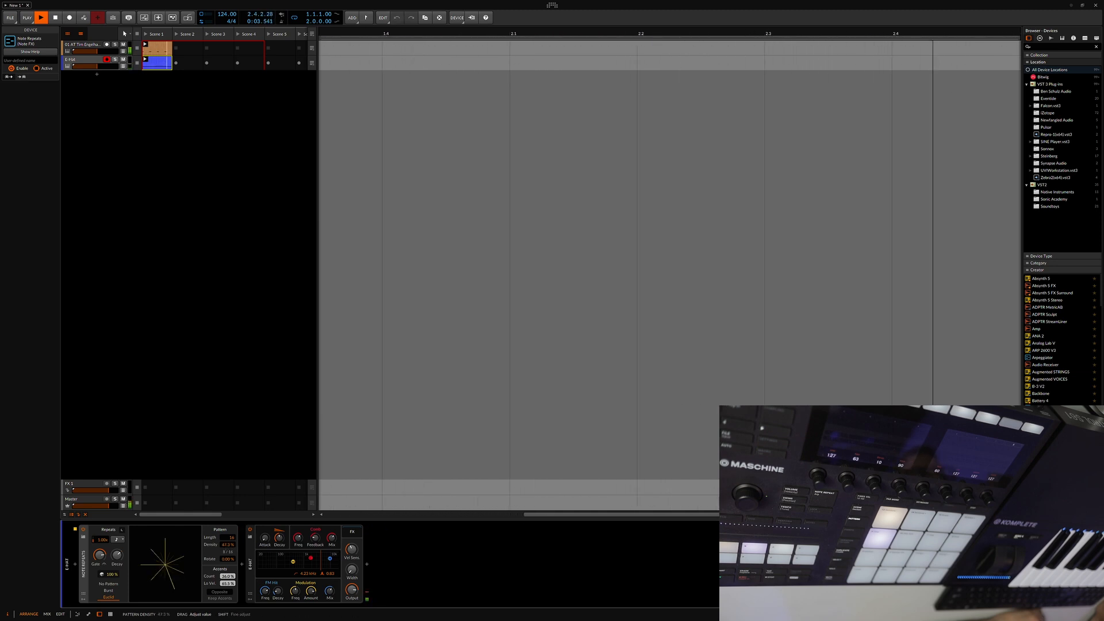
{"action": "left_click_drag", "start_coordinate": [224, 546], "coordinate": [225, 540]}
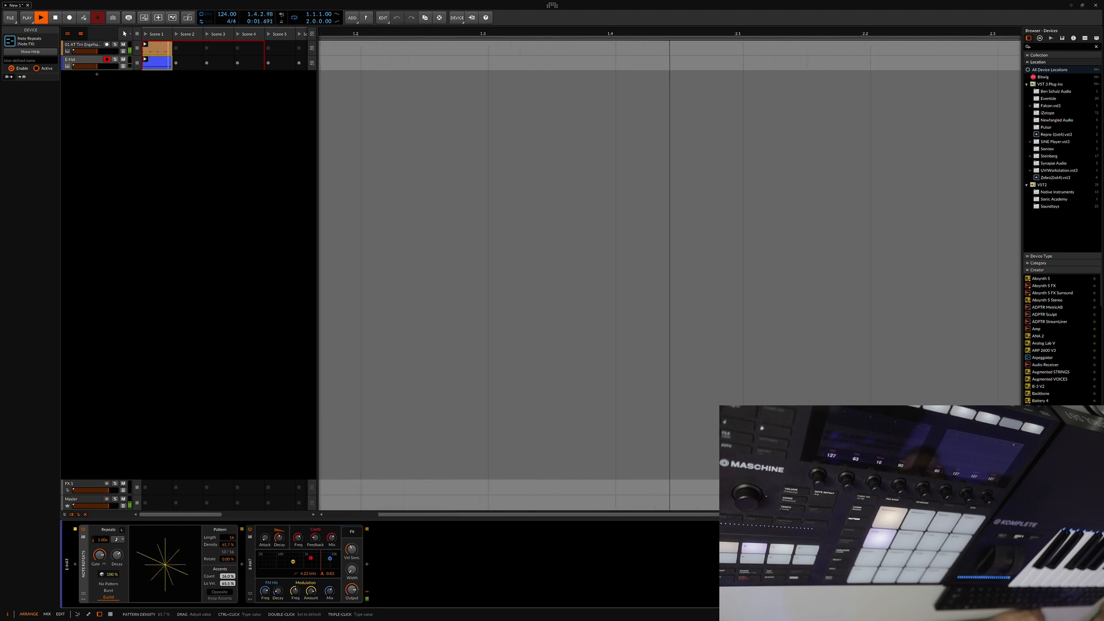
{"action": "left_click_drag", "start_coordinate": [227, 576], "coordinate": [227, 581]}
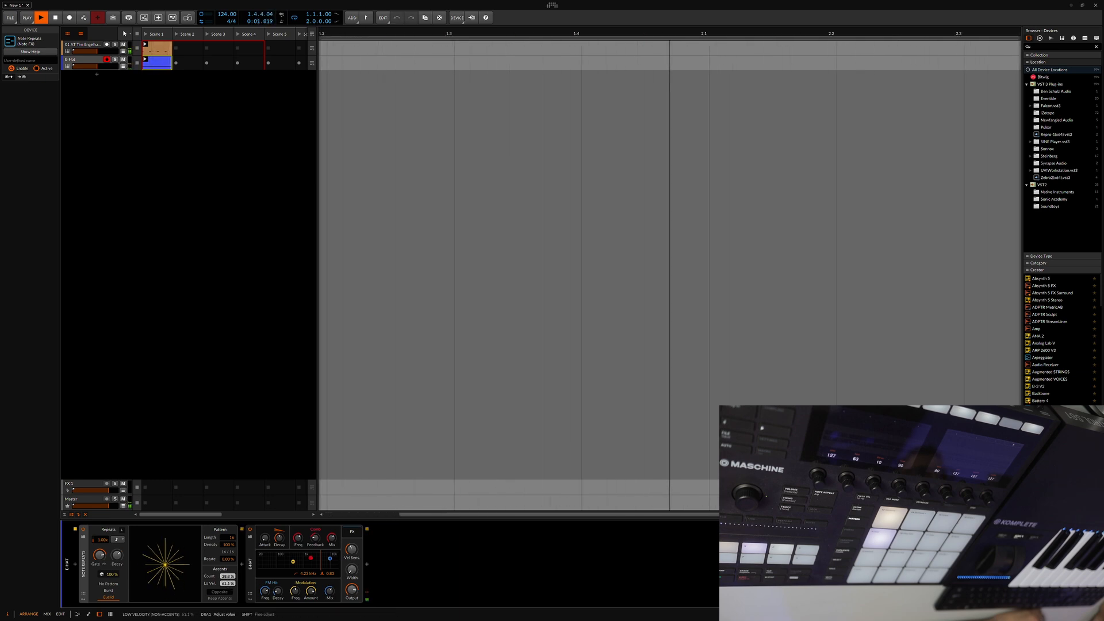
{"action": "left_click_drag", "start_coordinate": [228, 562], "coordinate": [229, 556]}
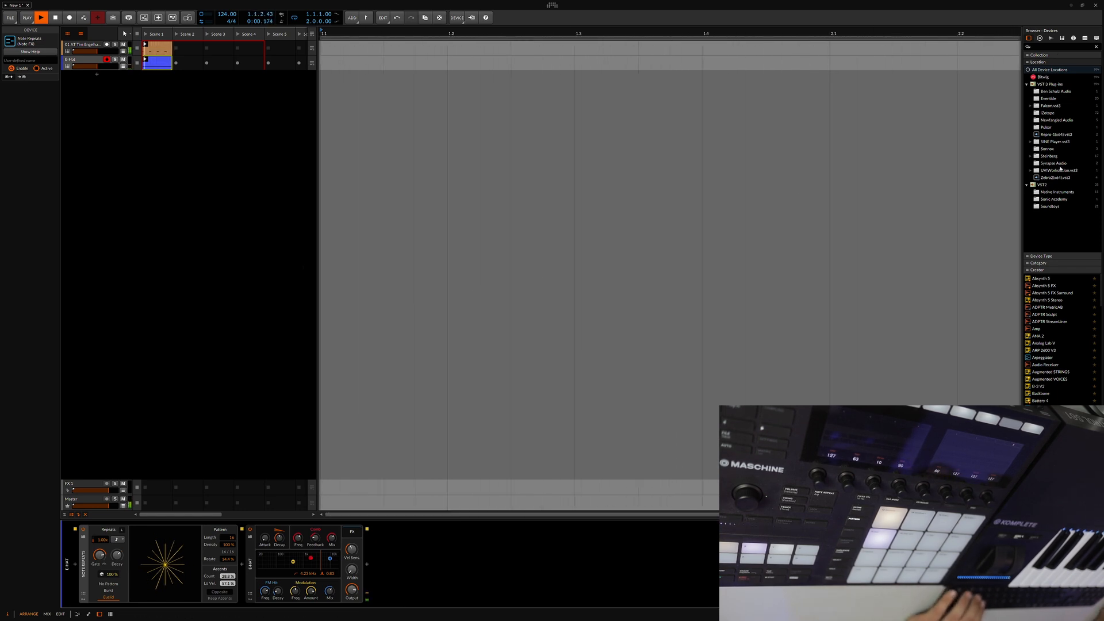
- Widen the browser, switch it to samples and open the Claps & Snaps folder of Wave Alchemy's TRIAZ library
{"action": "left_click_drag", "start_coordinate": [1022, 167], "coordinate": [922, 169]}
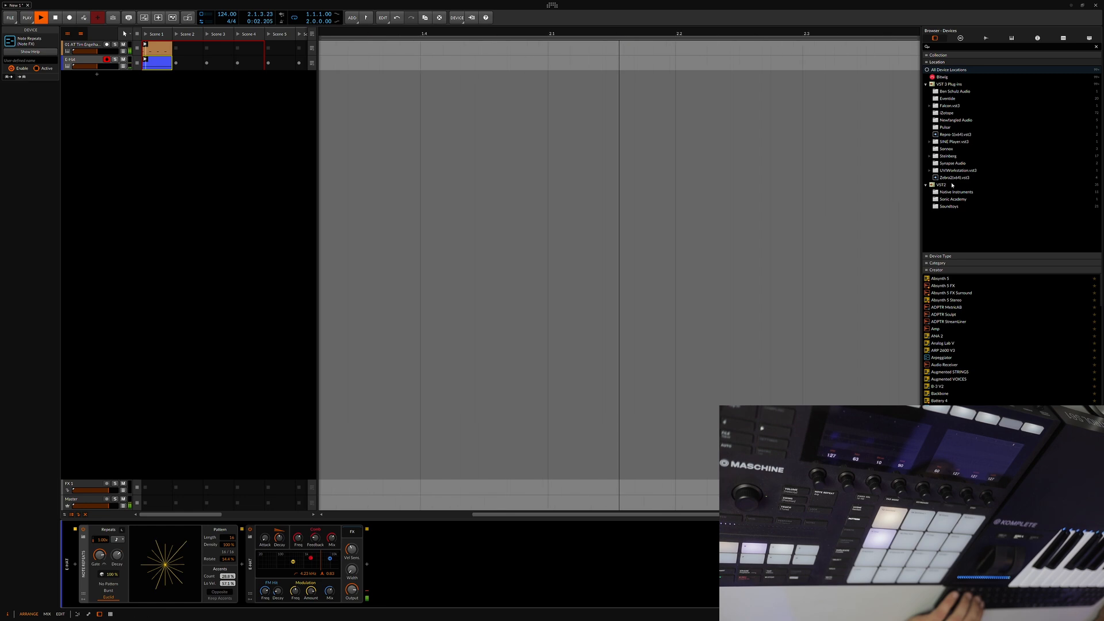
{"action": "left_click_drag", "start_coordinate": [914, 208], "coordinate": [939, 190]}
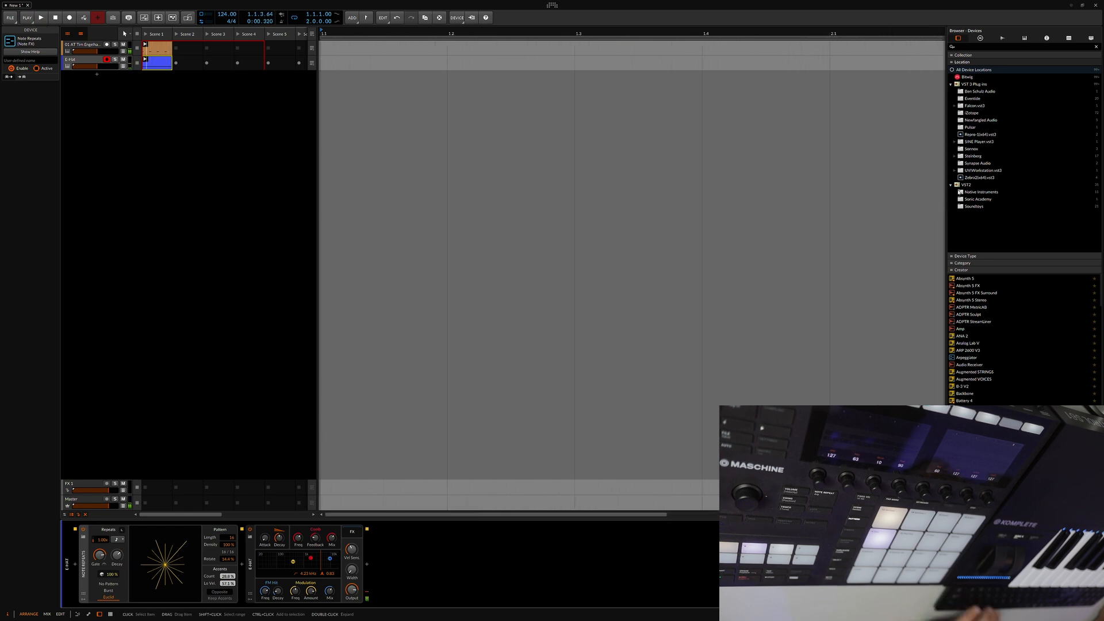
{"action": "left_click", "coordinate": [999, 39]}
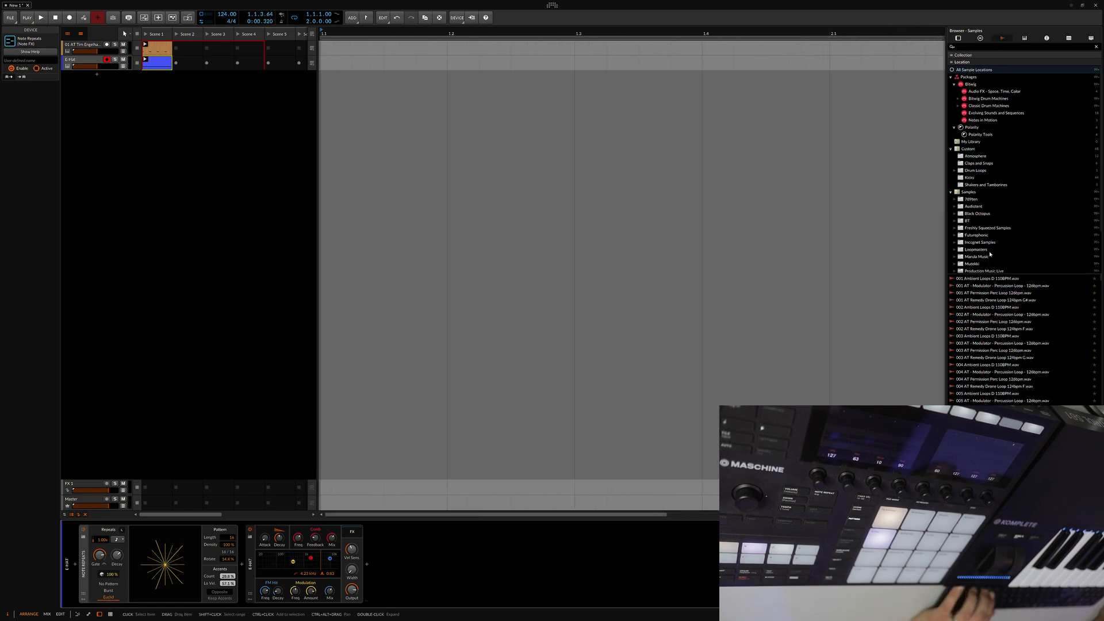
{"action": "left_click", "coordinate": [977, 269]}
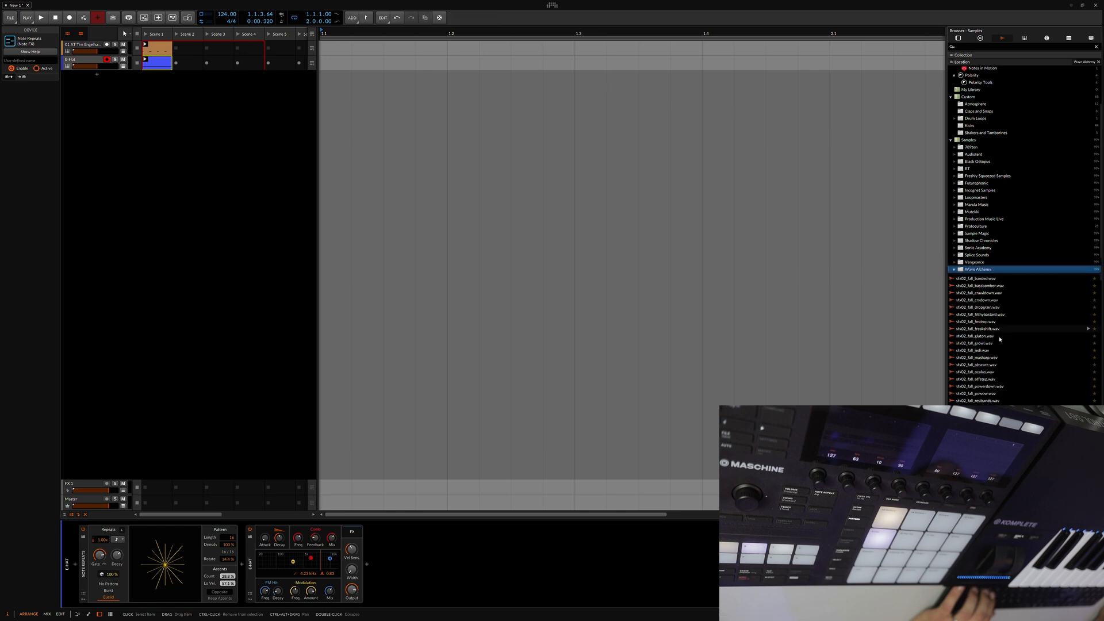
{"action": "left_click", "coordinate": [954, 270]}
{"action": "left_click", "coordinate": [973, 269]}
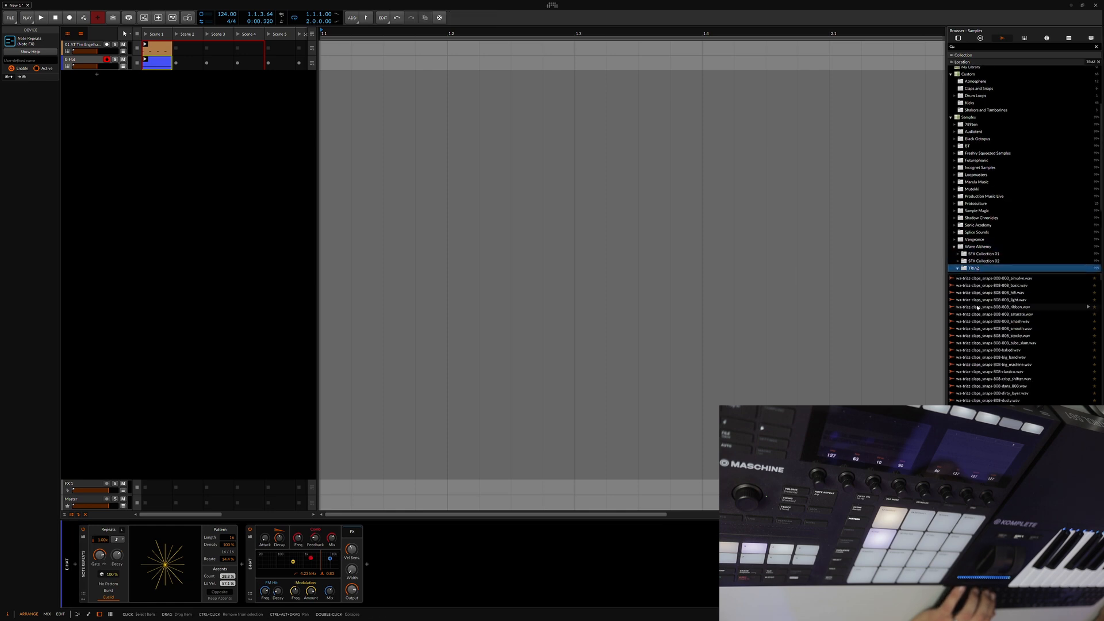
{"action": "scroll", "coordinate": [978, 319], "scroll_direction": "up", "scroll_amount": 10}
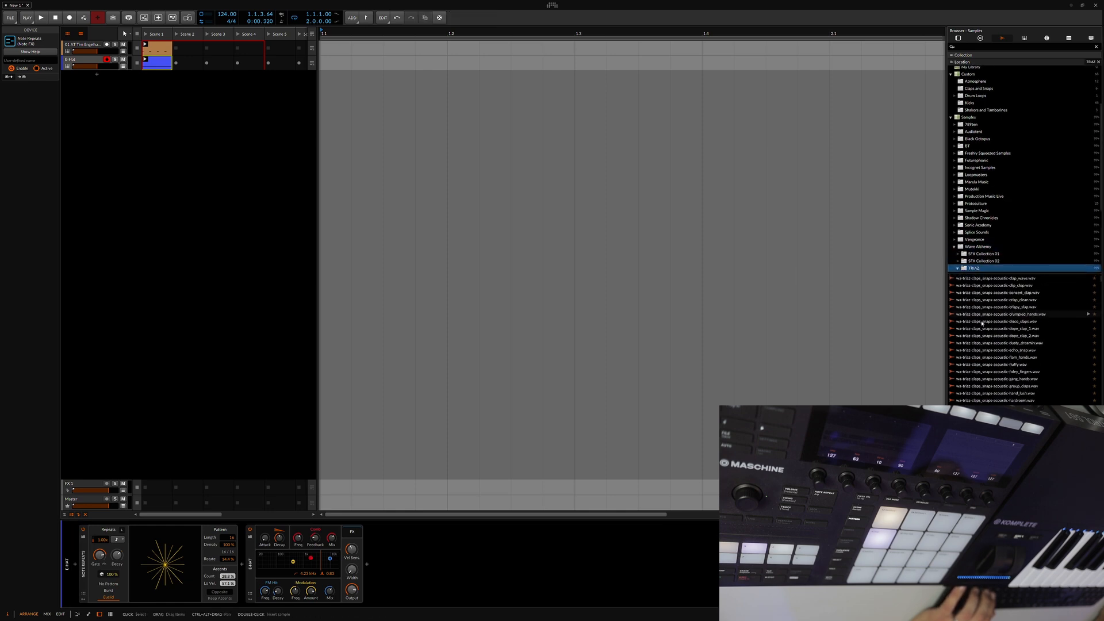
{"action": "left_click", "coordinate": [963, 273]}
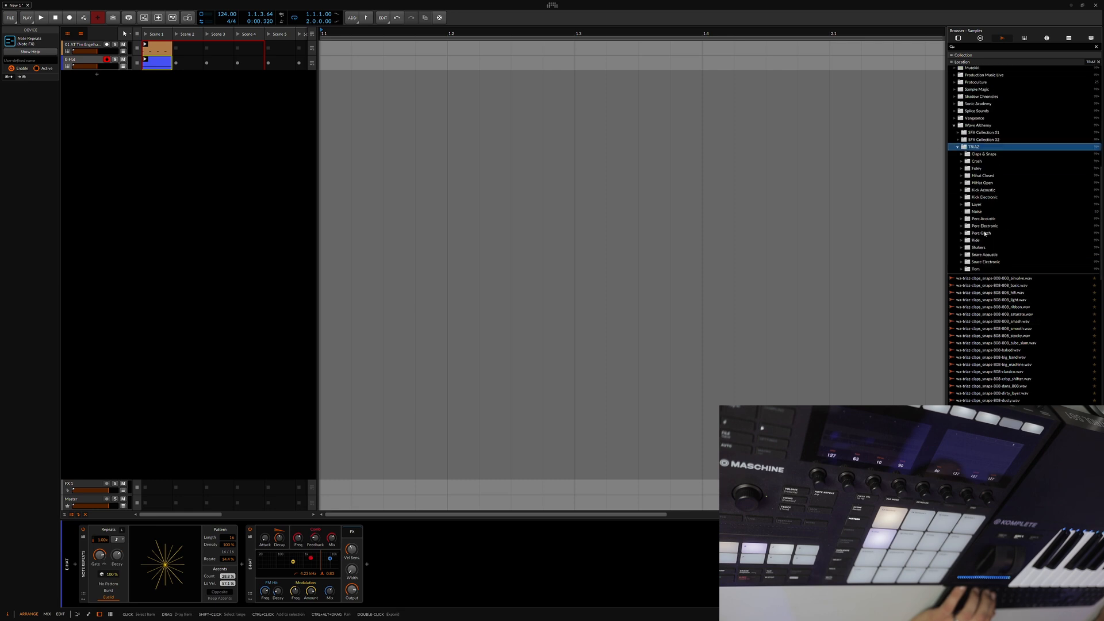
{"action": "left_click", "coordinate": [983, 154]}
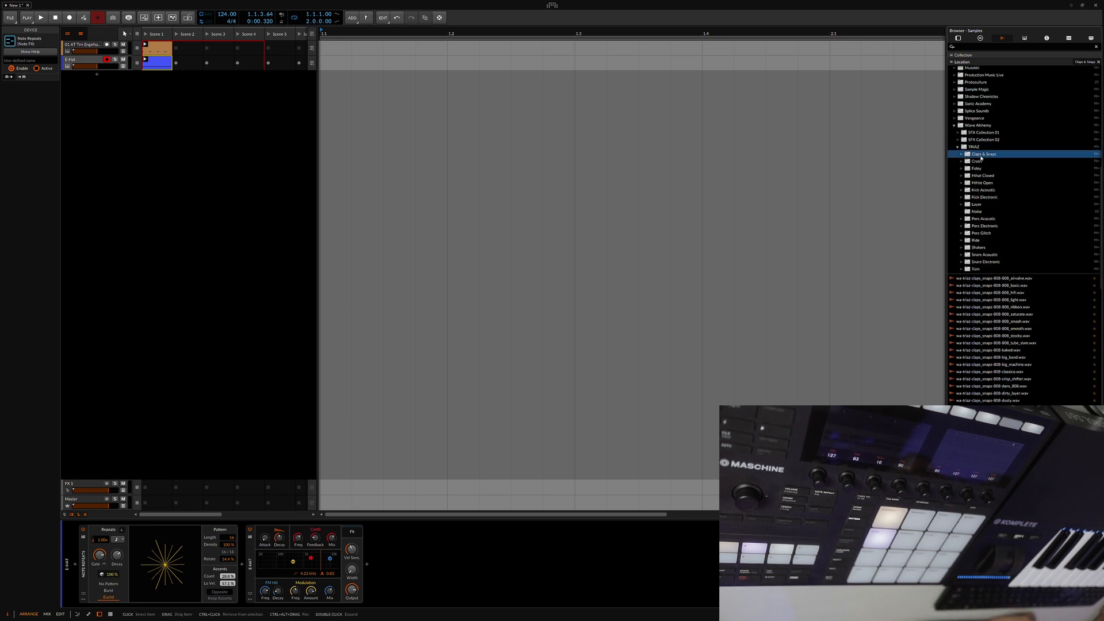
- Audition several 808 claps and load wa-triaz-claps_snaps-808-808_light.wav into a Sampler on a new track below E-Hat
{"action": "left_click", "coordinate": [989, 343]}
{"action": "key", "text": "Down"}
{"action": "key", "text": "Down"}
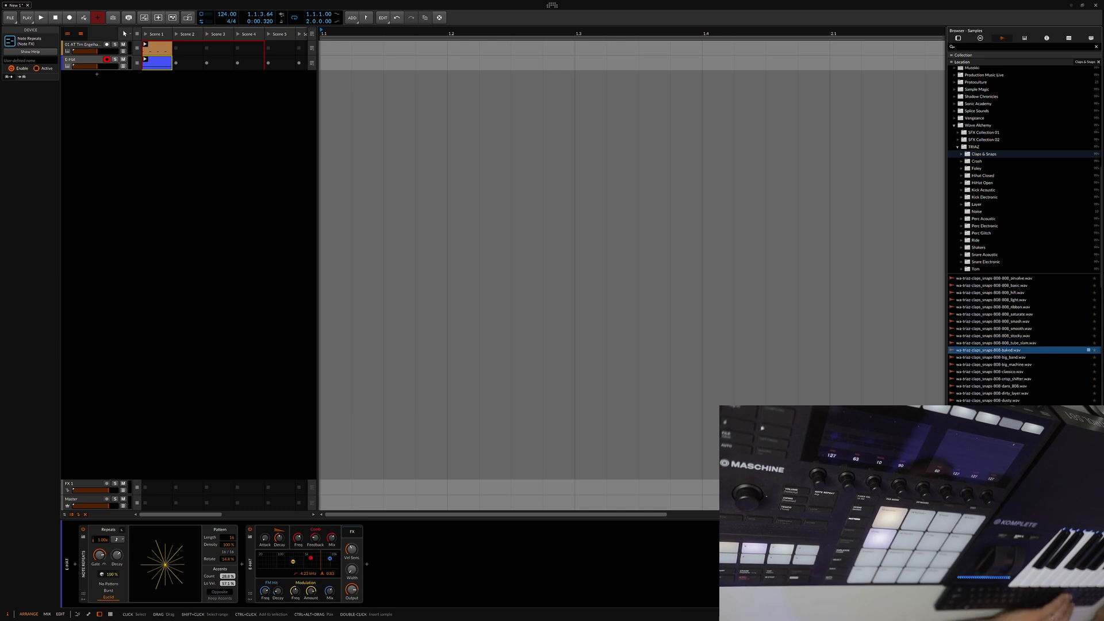
{"action": "left_click", "coordinate": [1003, 316]}
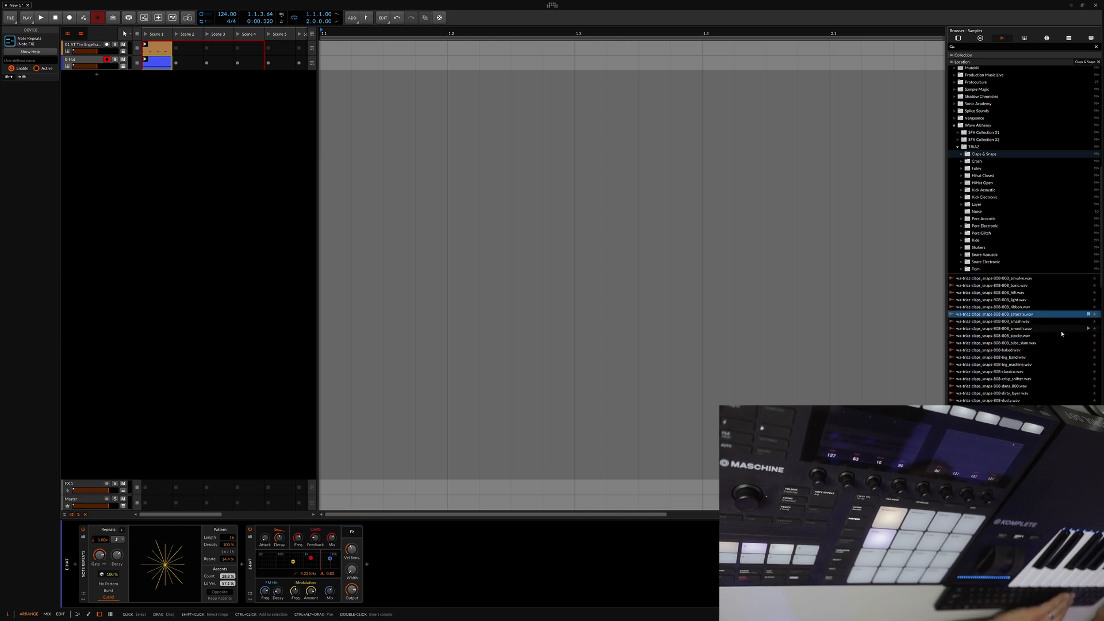
{"action": "key", "text": "Up"}
{"action": "key", "text": "Up"}
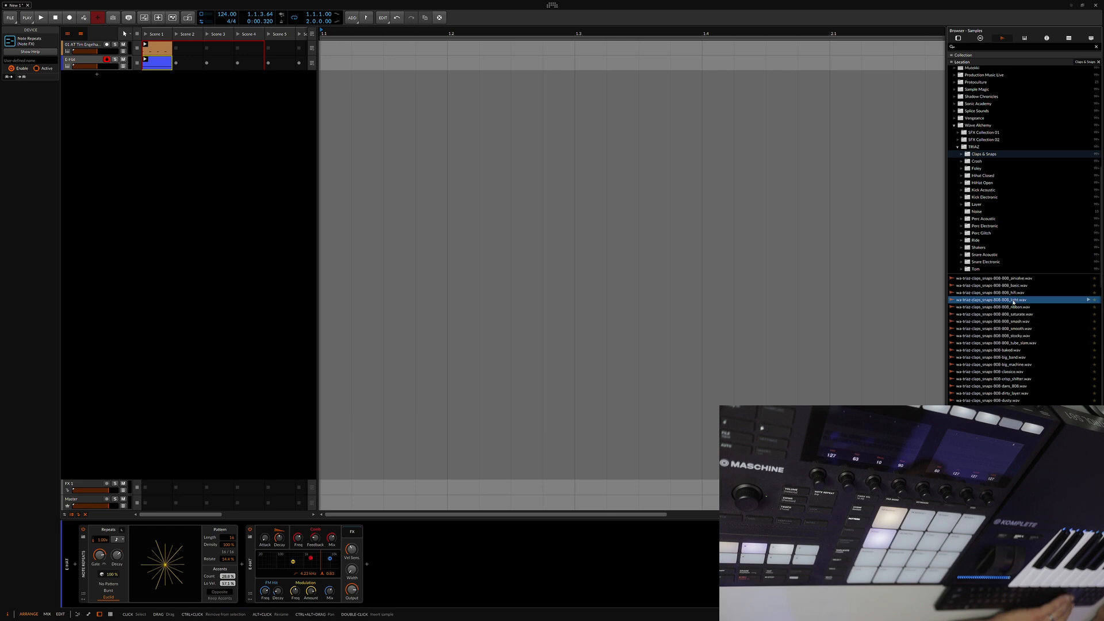
{"action": "left_click_drag", "start_coordinate": [909, 309], "coordinate": [188, 144]}
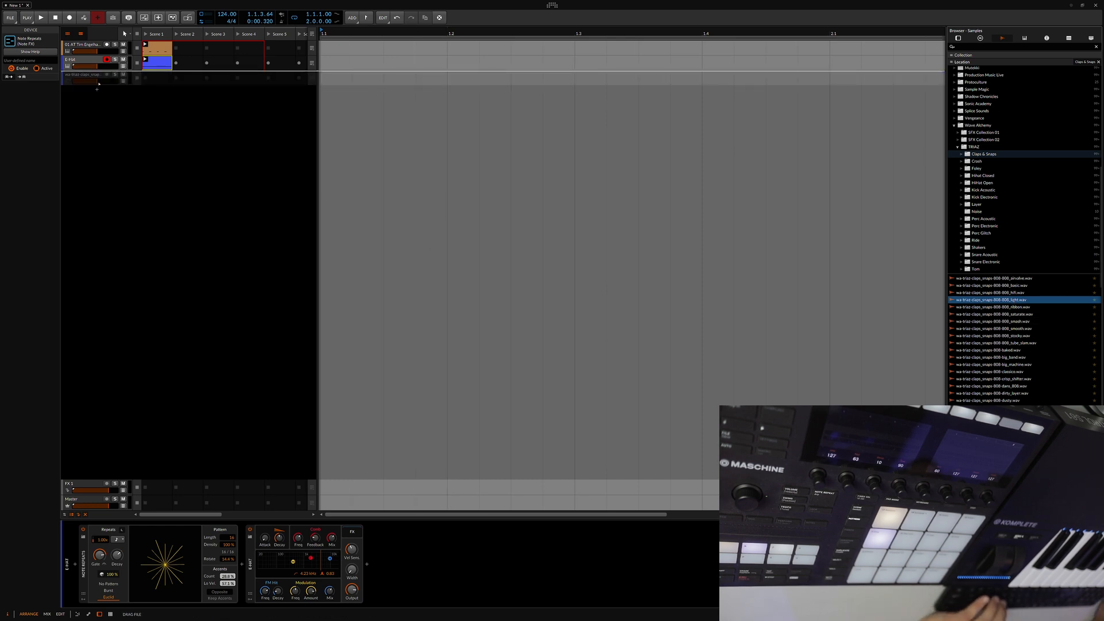
{"action": "left_click_drag", "start_coordinate": [98, 84], "coordinate": [99, 85]}
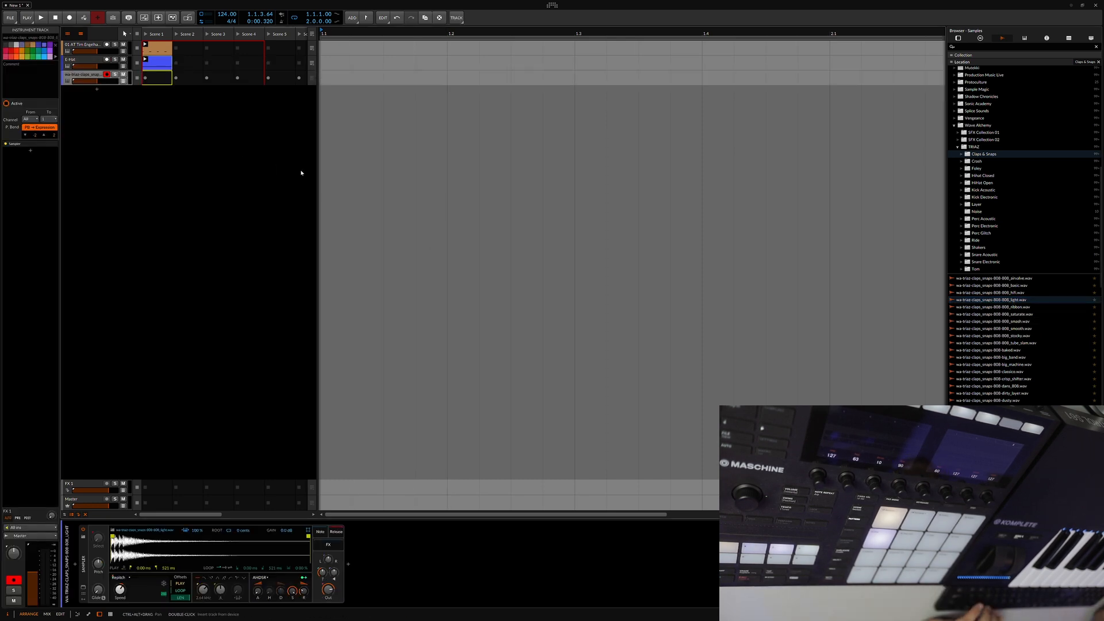
- Start playback and audition blip and pop samples from the TRIAZ Perc Electronic folder
{"action": "key", "text": "space"}
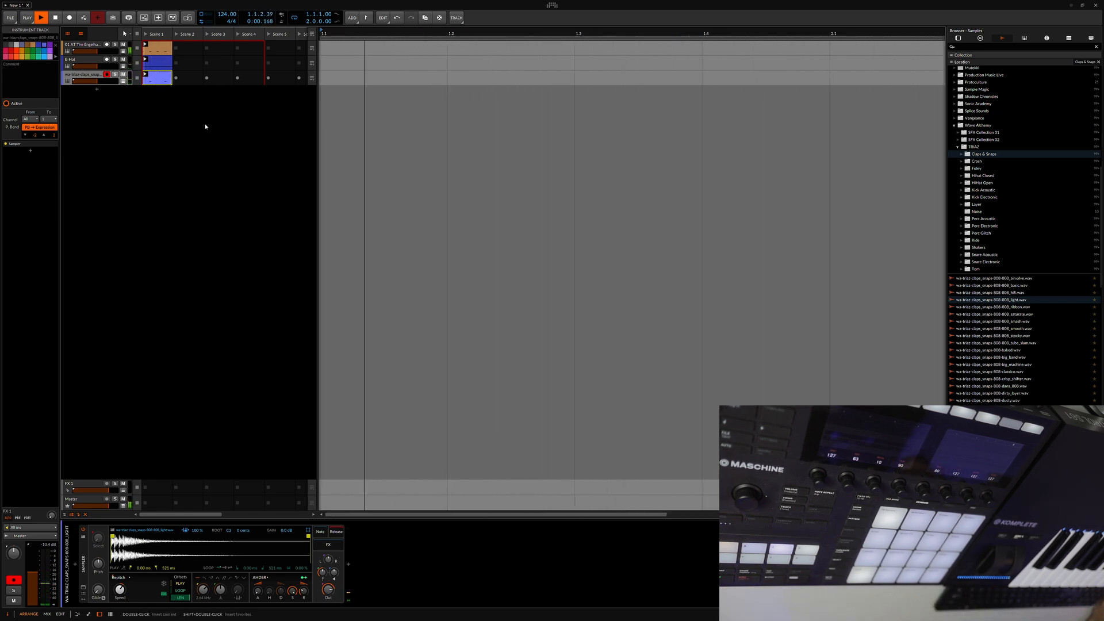
{"action": "left_click", "coordinate": [977, 226]}
{"action": "left_click", "coordinate": [1000, 329]}
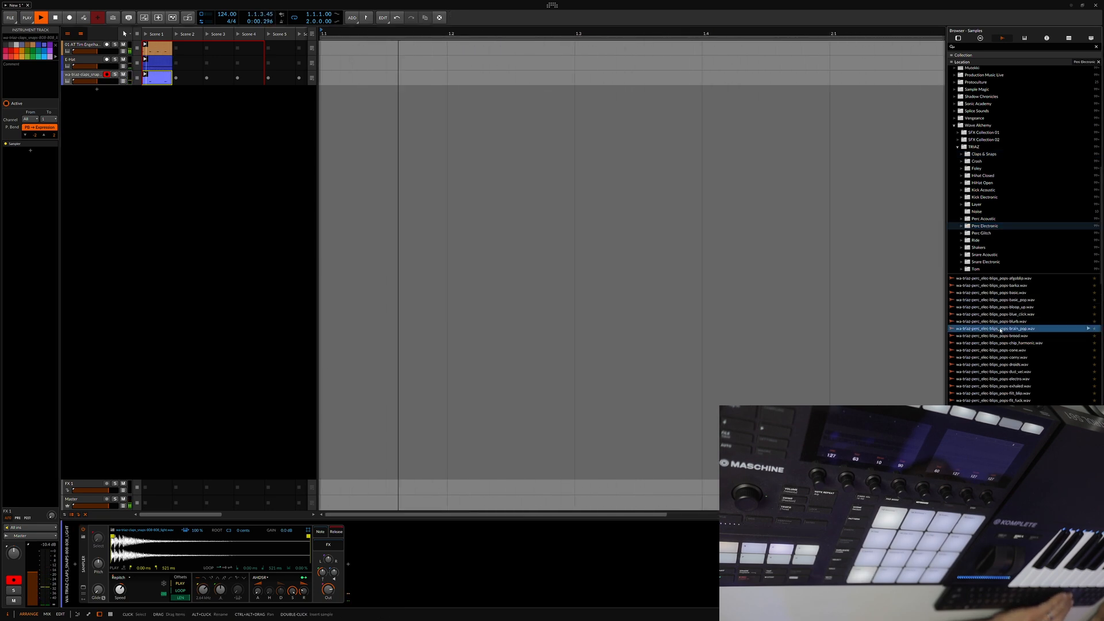
{"action": "key", "text": "Down"}
{"action": "key", "text": "Down"}
{"action": "scroll", "coordinate": [1000, 380], "scroll_direction": "down", "scroll_amount": 10}
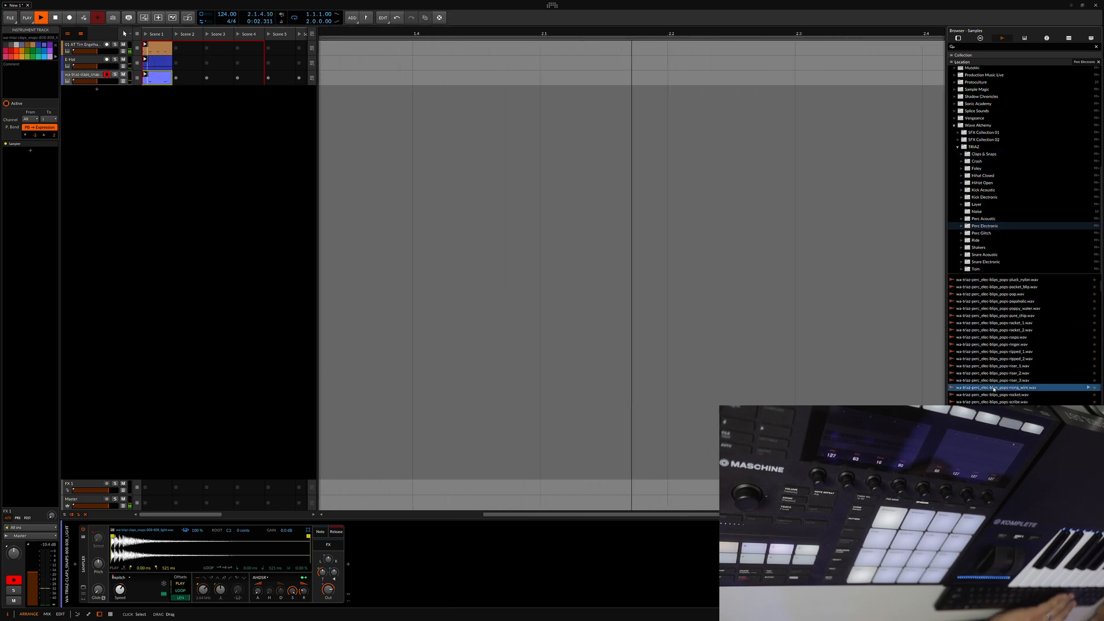
{"action": "left_click", "coordinate": [993, 390]}
{"action": "scroll", "coordinate": [993, 387], "scroll_direction": "down", "scroll_amount": 1}
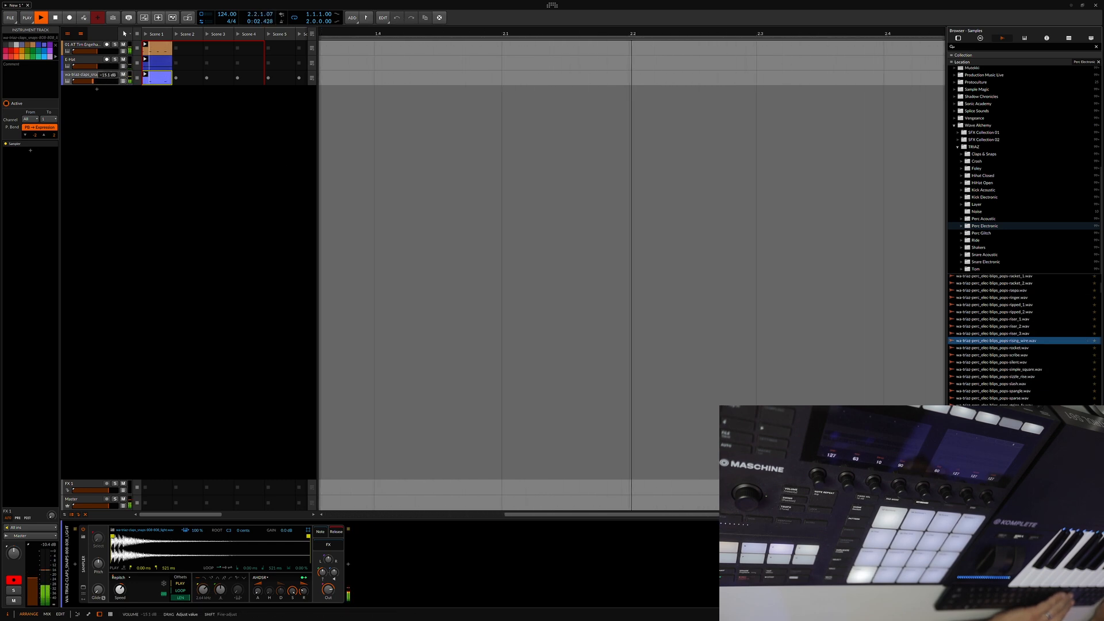
- Audition TRIAZ Hihat Closed samples and load wa-triaz-hihat_closed-808-filter_trap.wav onto a new track below the clap
{"action": "left_click", "coordinate": [983, 175]}
{"action": "left_click", "coordinate": [982, 357]}
{"action": "left_click", "coordinate": [995, 364]}
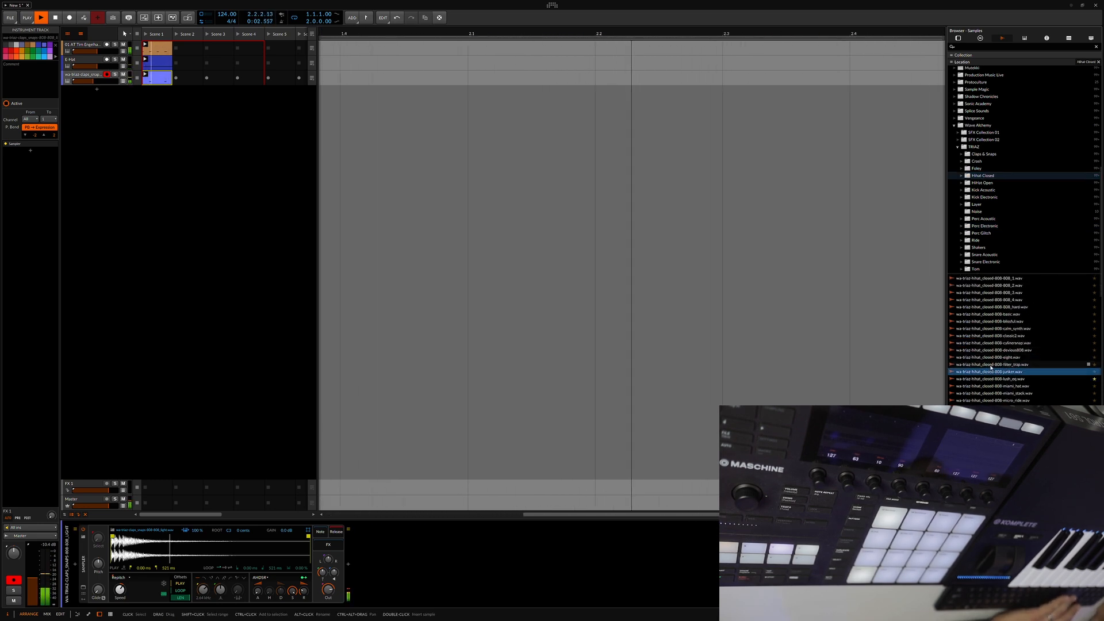
{"action": "left_click_drag", "start_coordinate": [998, 368], "coordinate": [77, 95]}
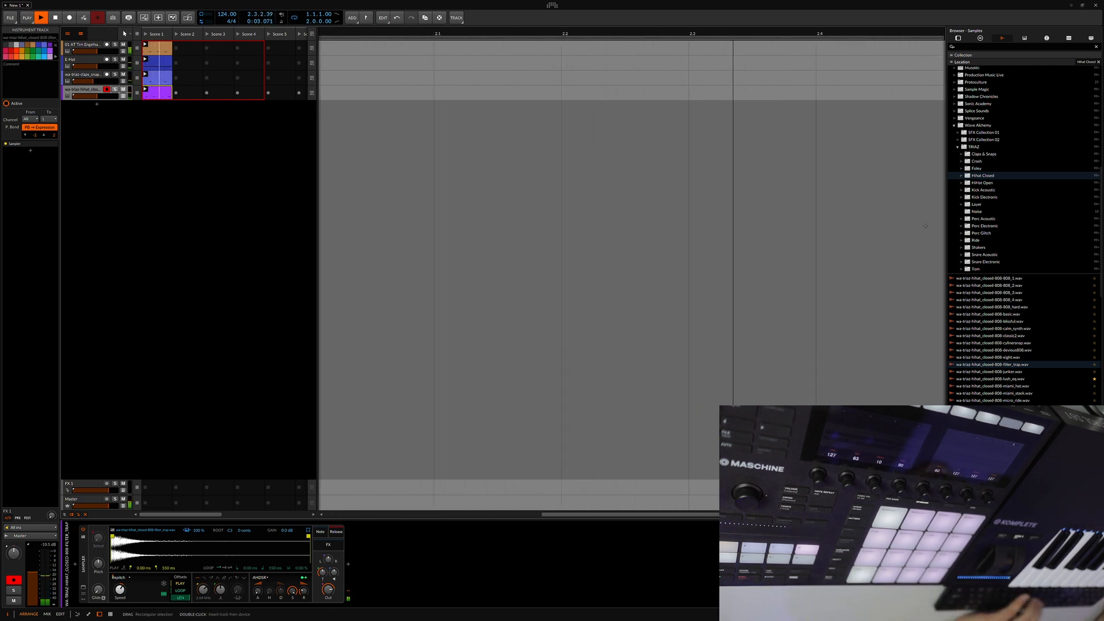
- Look through the TRIAZ Shakers and Tom folders and audition samples from the Deep tom subfolder
{"action": "left_click", "coordinate": [979, 247]}
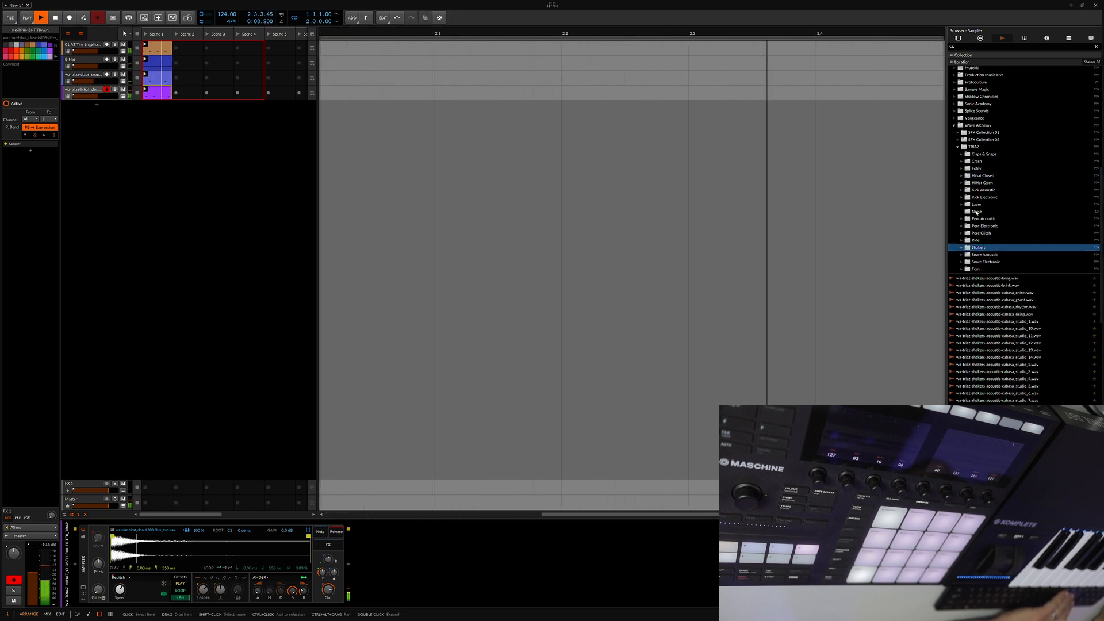
{"action": "left_click", "coordinate": [975, 269]}
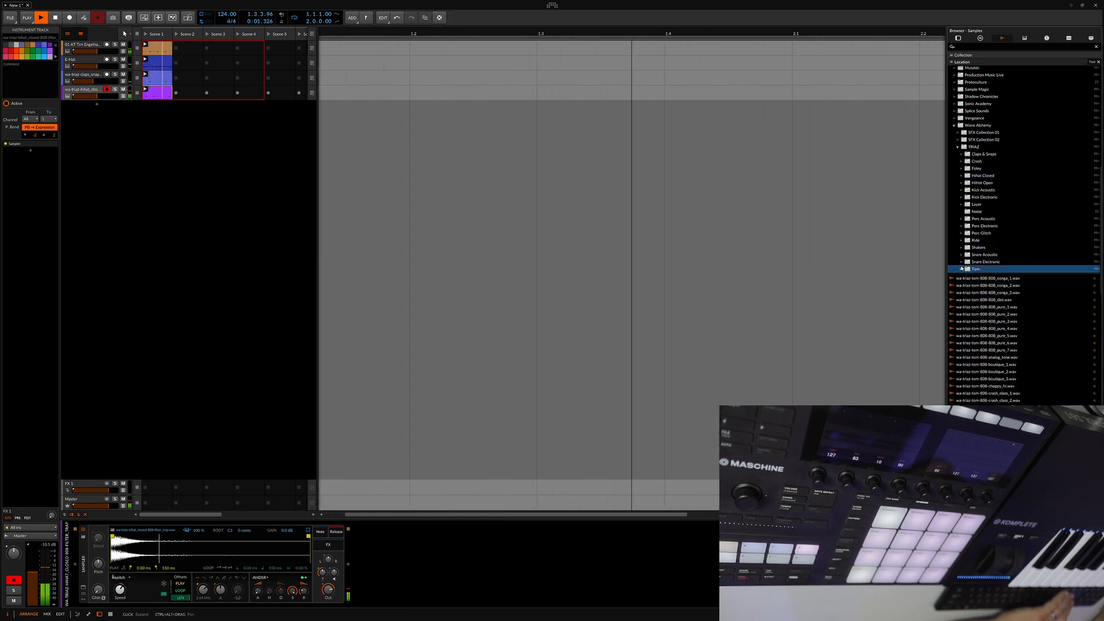
{"action": "double_click", "coordinate": [987, 270]}
{"action": "left_click", "coordinate": [980, 212]}
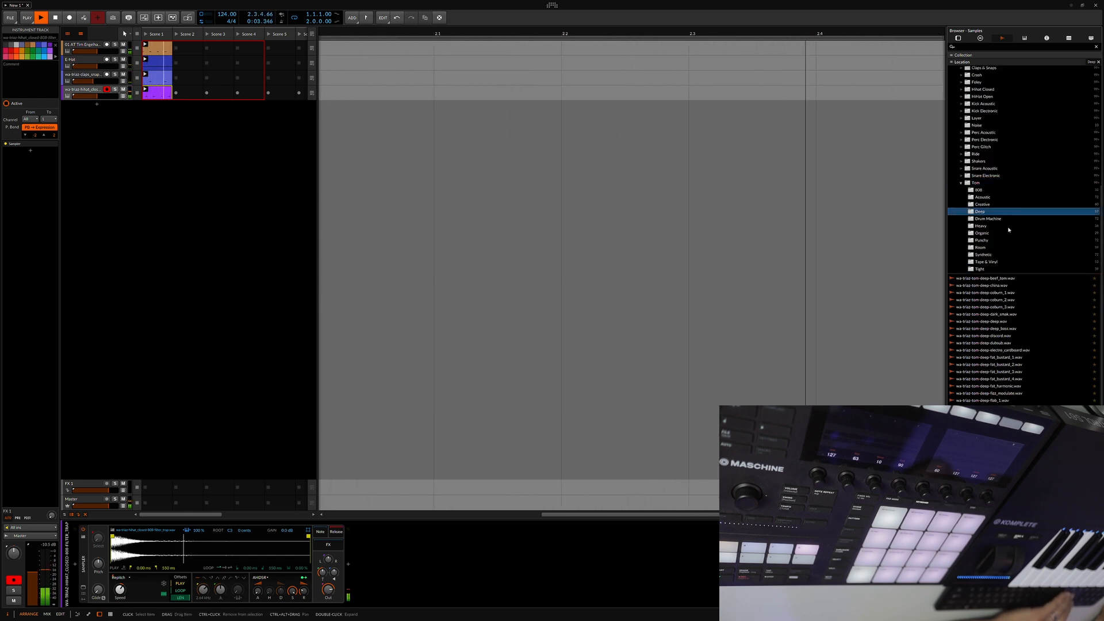
{"action": "left_click", "coordinate": [976, 350]}
{"action": "left_click", "coordinate": [1015, 365]}
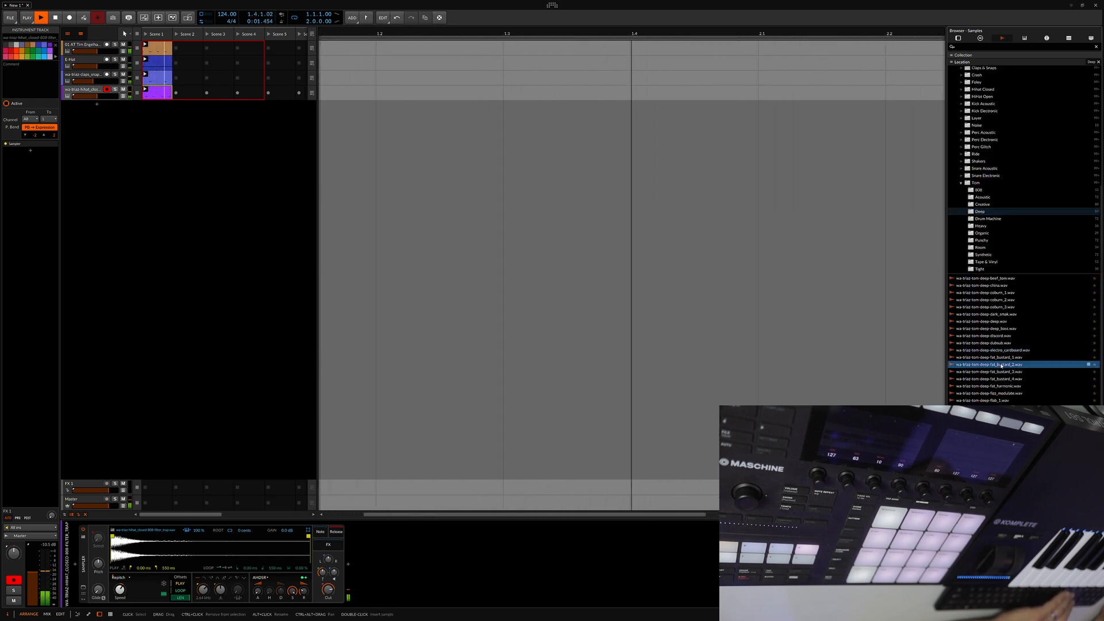
{"action": "left_click", "coordinate": [997, 373]}
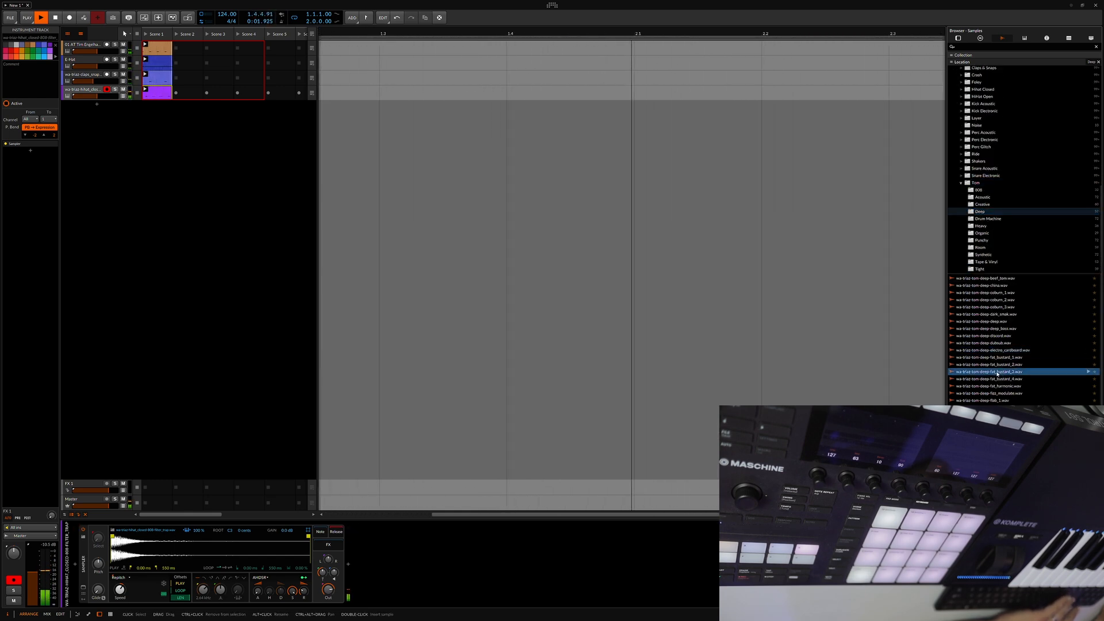
- Add a new instrument track with an E-Tom device and set its oscillator tuning to F1
{"action": "double_click", "coordinate": [223, 135]}
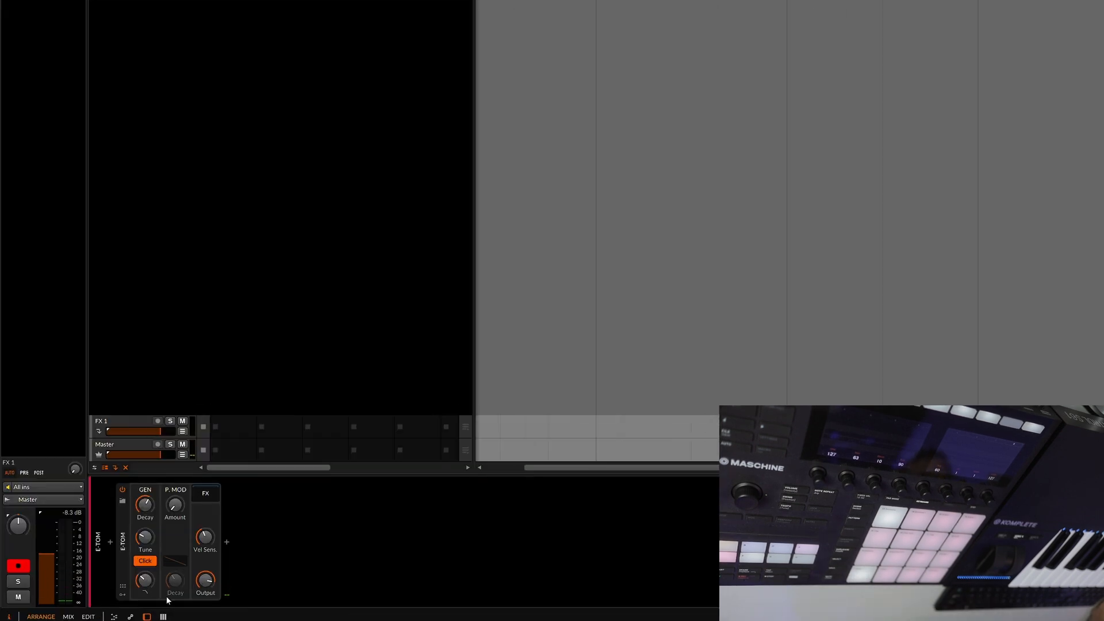
{"action": "left_click", "coordinate": [145, 543]}
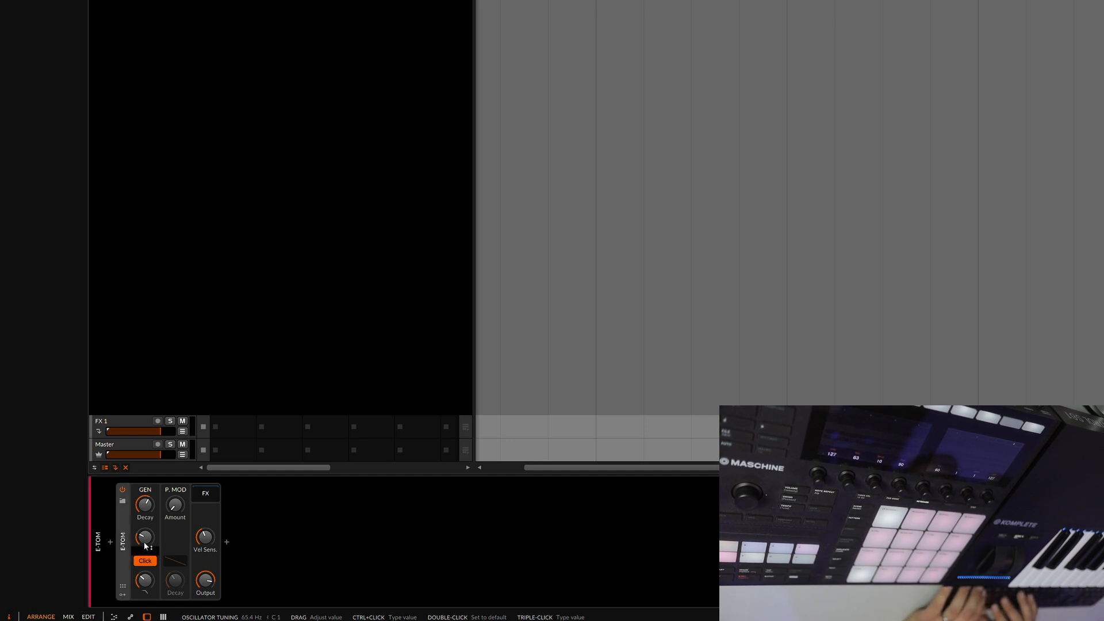
{"action": "left_click_drag", "start_coordinate": [143, 545], "coordinate": [148, 539]}
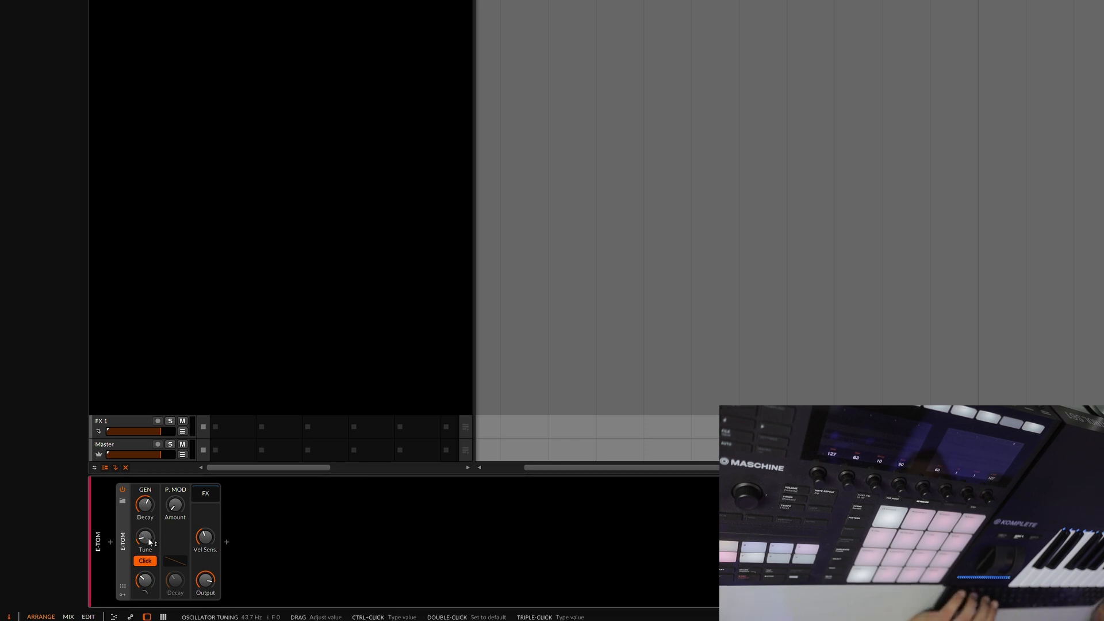
{"action": "triple_click", "coordinate": [148, 540]}
{"action": "type", "text": "f1"}
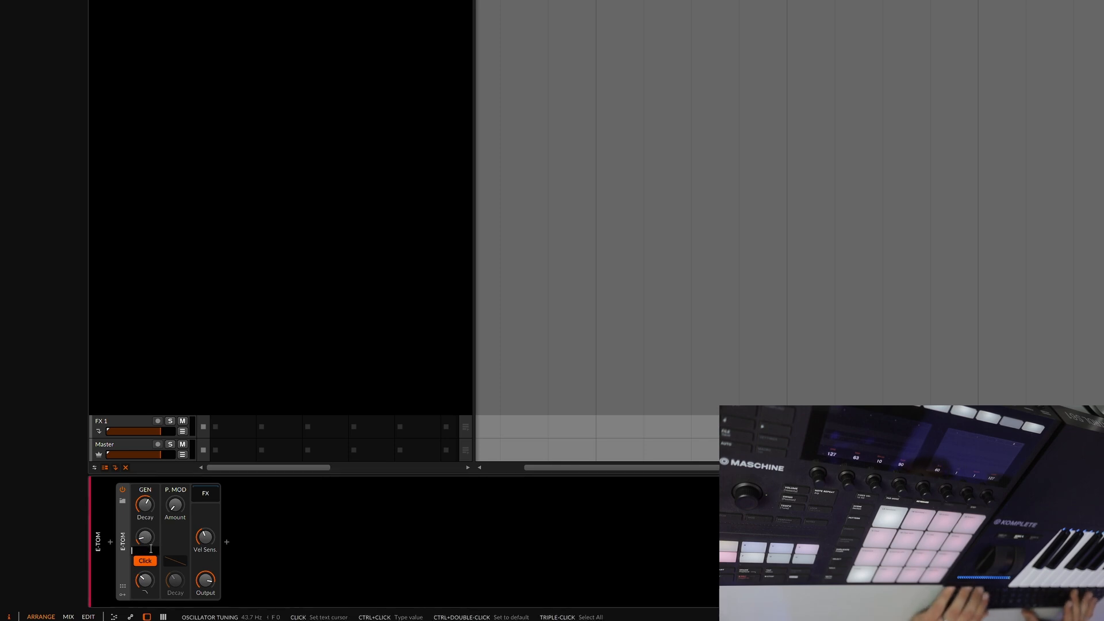
{"action": "key", "text": "Return"}
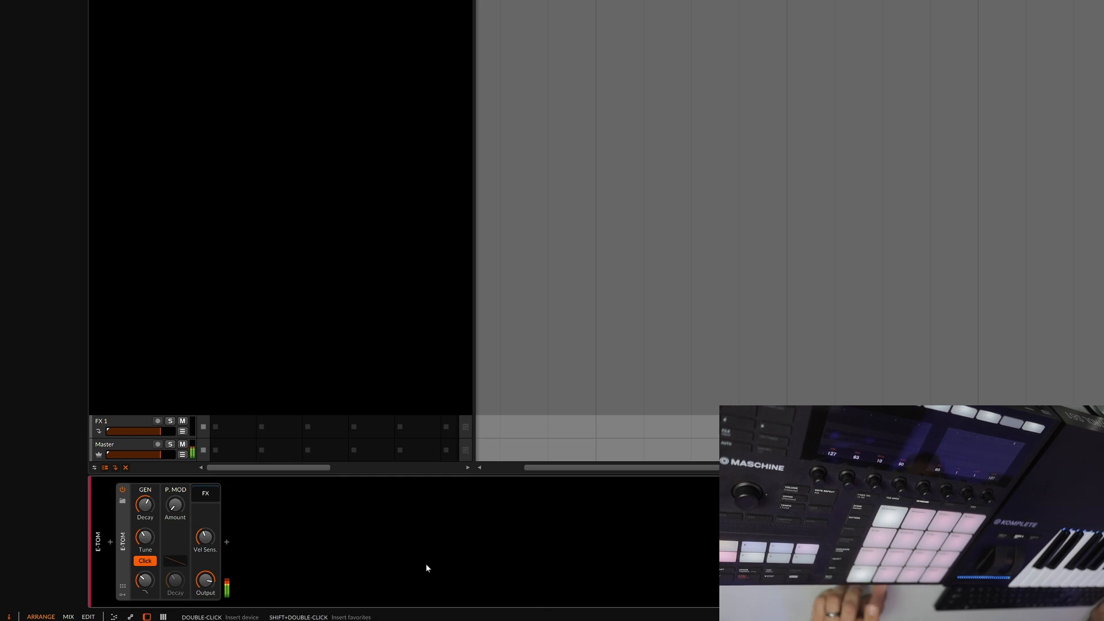
- Adjust the E-Tom's pitch modulation amount and play the beat briefly to check it
{"action": "left_click_drag", "start_coordinate": [178, 510], "coordinate": [177, 520]}
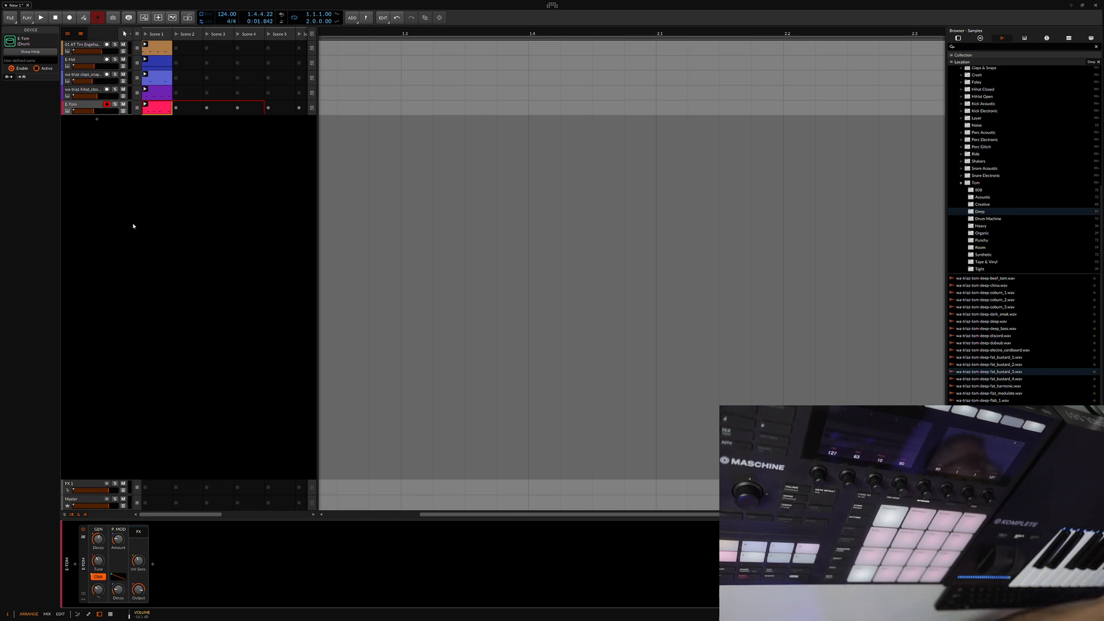
{"action": "key", "text": "space"}
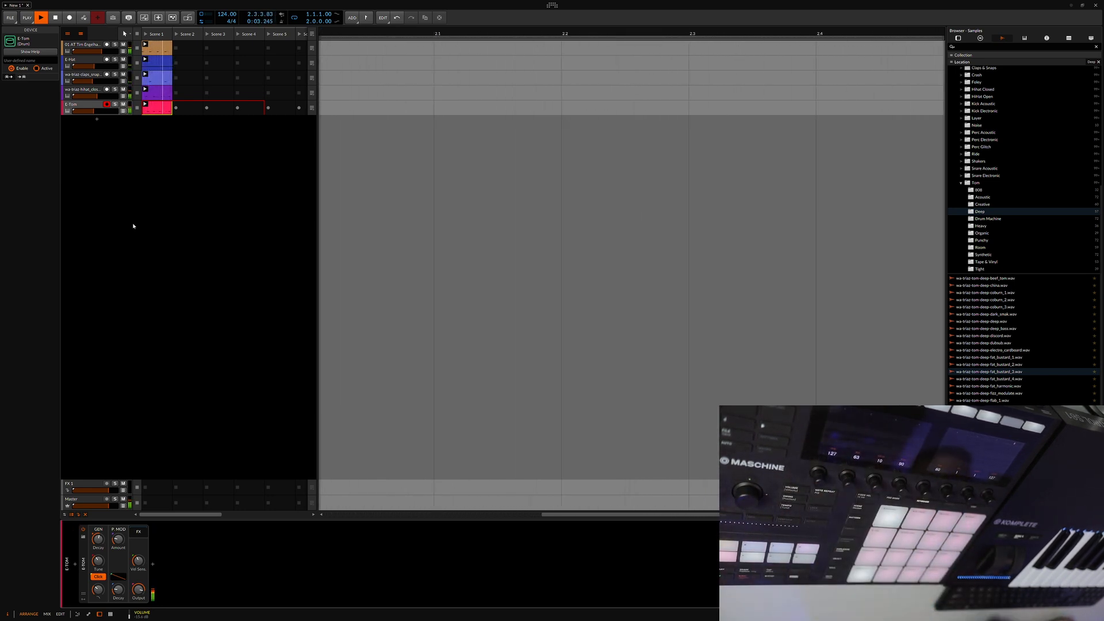
{"action": "key", "text": "space"}
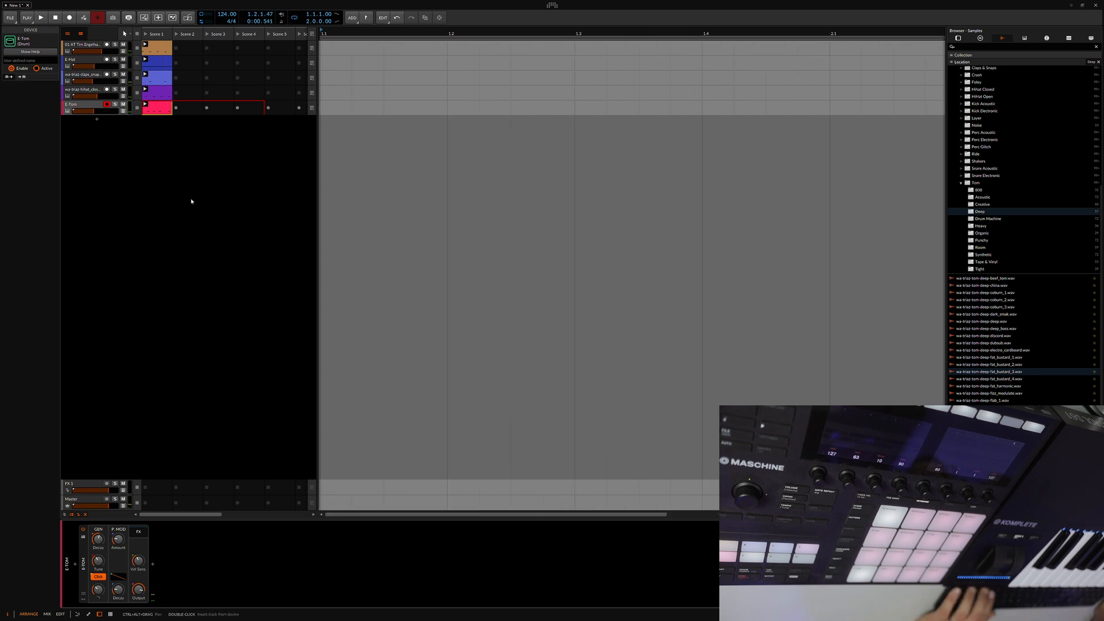
- Add a new instrument track below the E-Tom and load Komplete Kontrol on it
{"action": "left_click", "coordinate": [191, 198]}
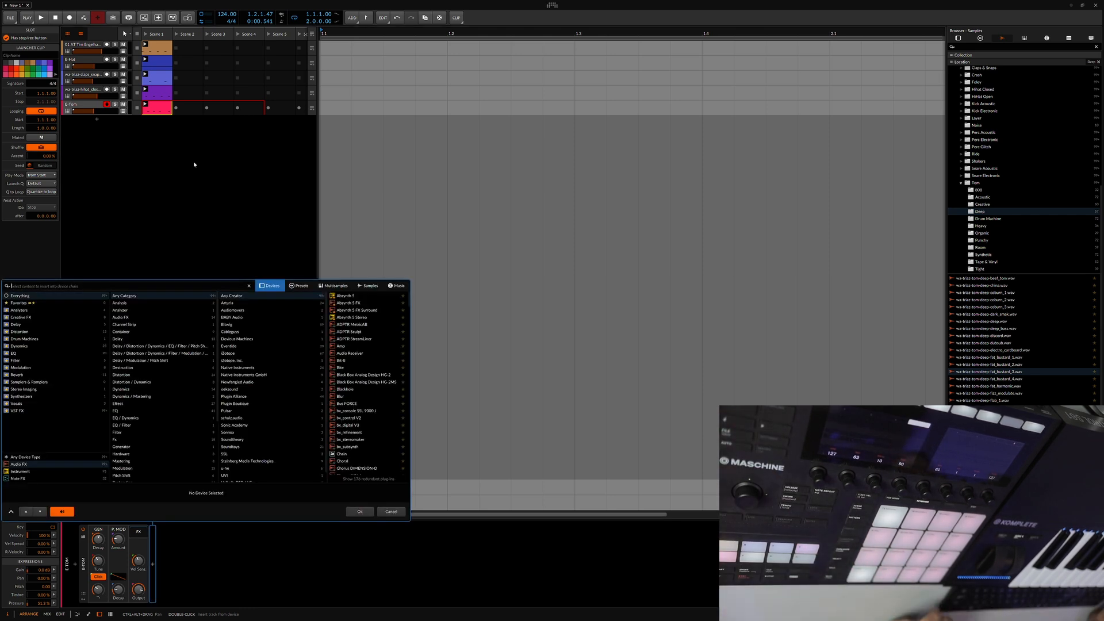
{"action": "key", "text": "Escape"}
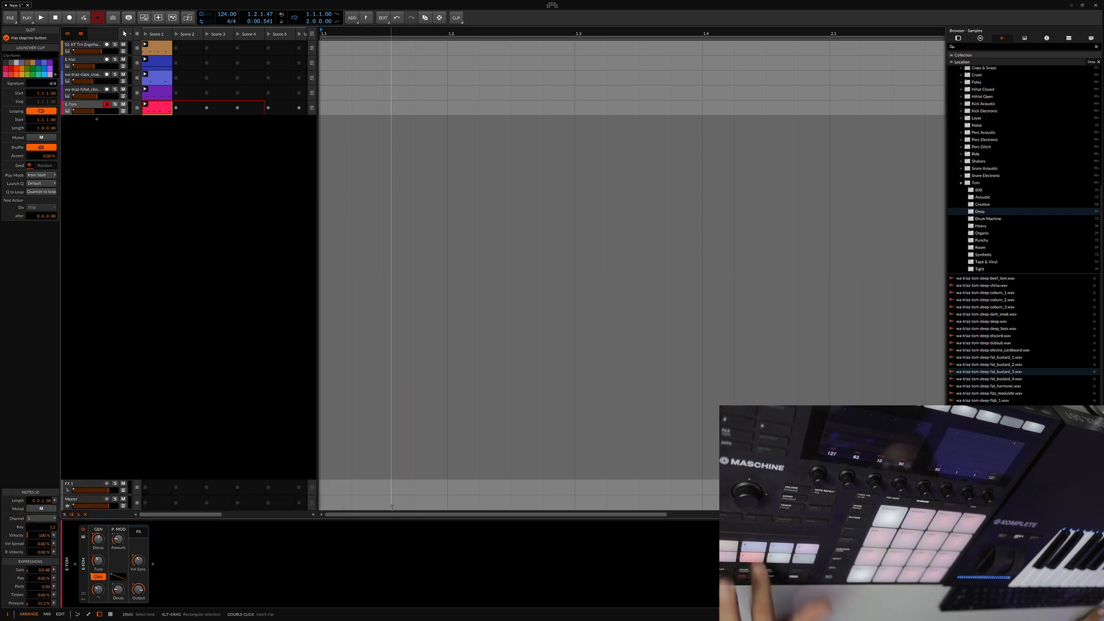
{"action": "key", "text": "ctrl+t"}
{"action": "type", "text": "b"}
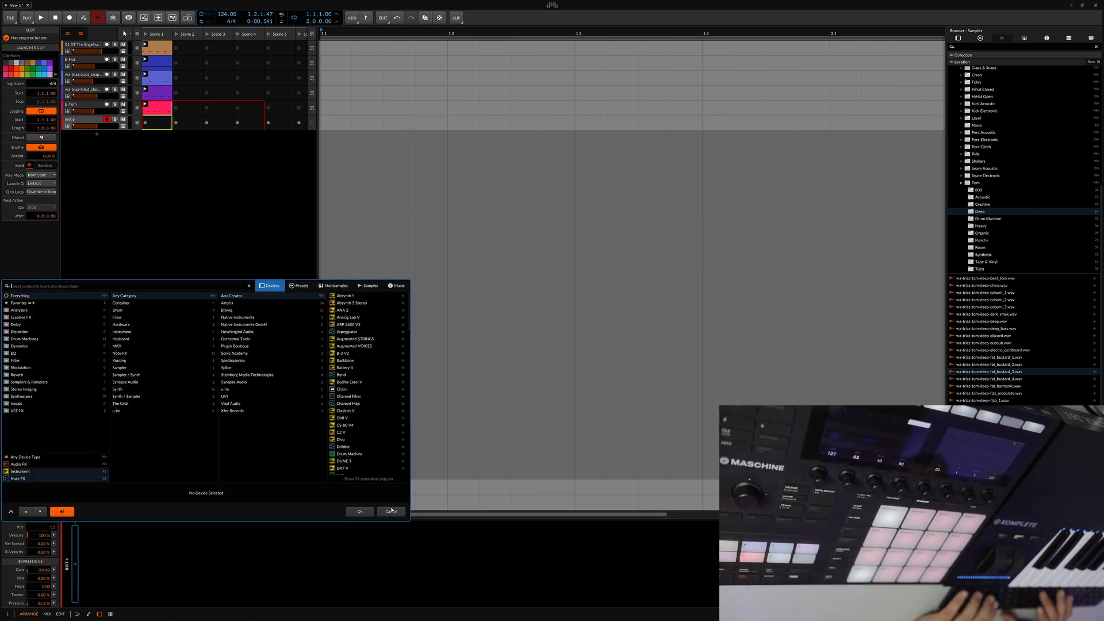
{"action": "type", "text": "kom"}
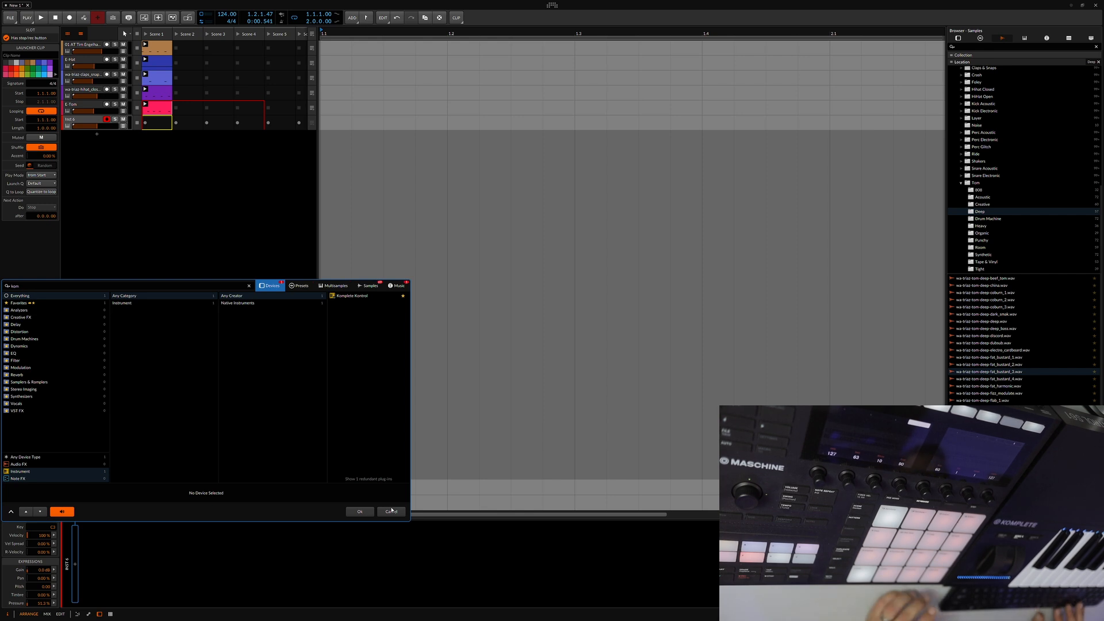
{"action": "key", "text": "Return"}
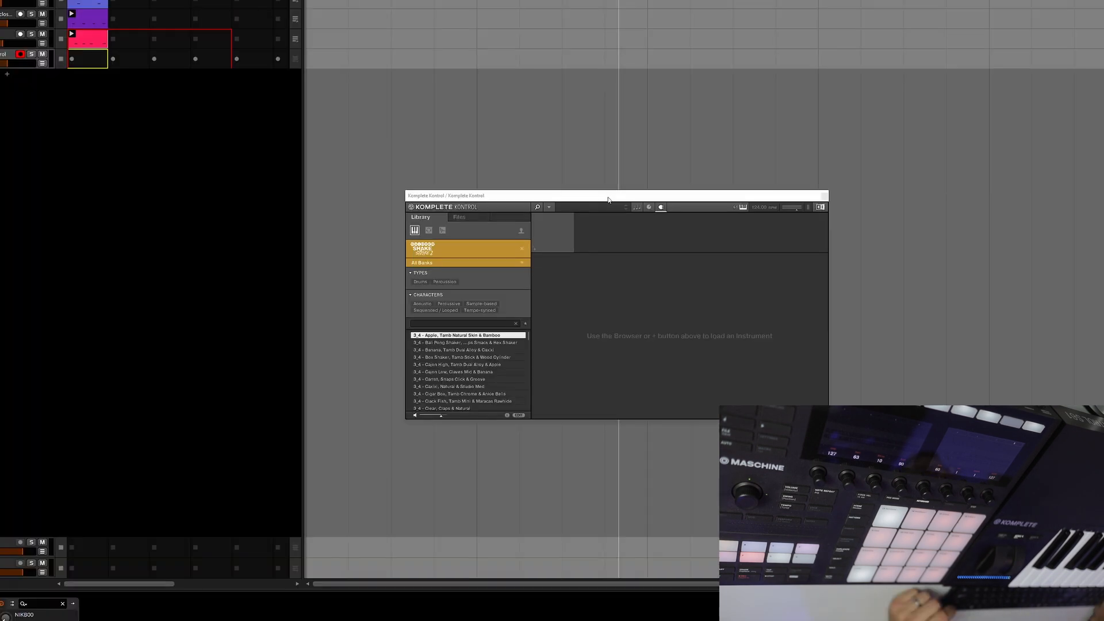
- Browse the Shimmer Shake Strike 2 presets and load "4_4 - Mega Egg, Claps Slam & Bamboo Shaker"
{"action": "left_click_drag", "start_coordinate": [608, 199], "coordinate": [321, 146]}
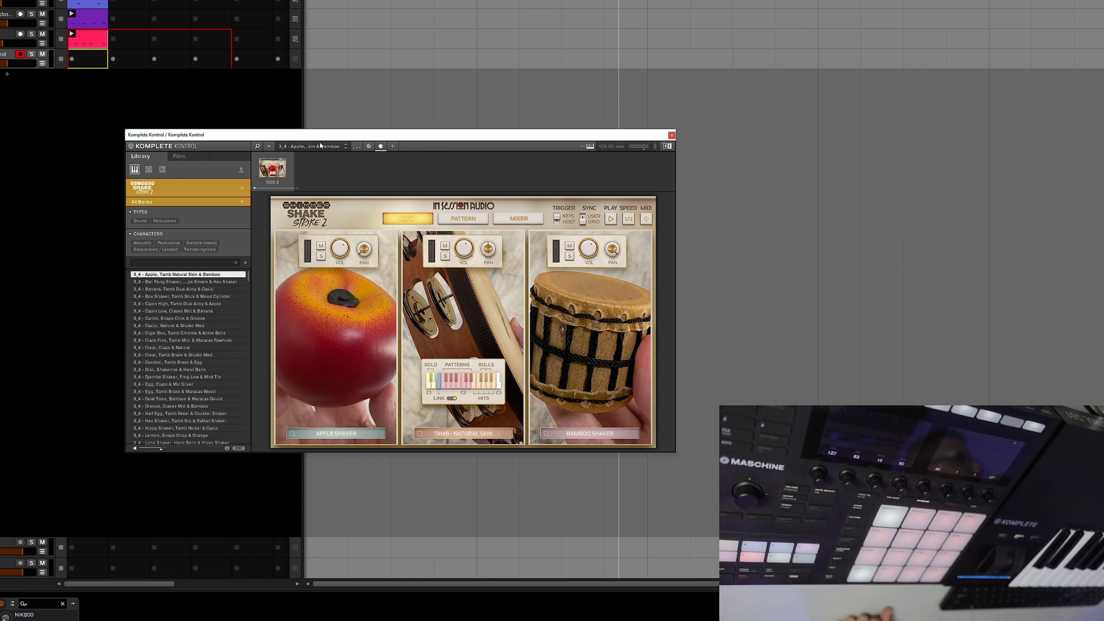
{"action": "key", "text": "Down"}
{"action": "key", "text": "Down"}
{"action": "key", "text": "Down"}
{"action": "key", "text": "Down"}
{"action": "key", "text": "Down"}
{"action": "key", "text": "Down"}
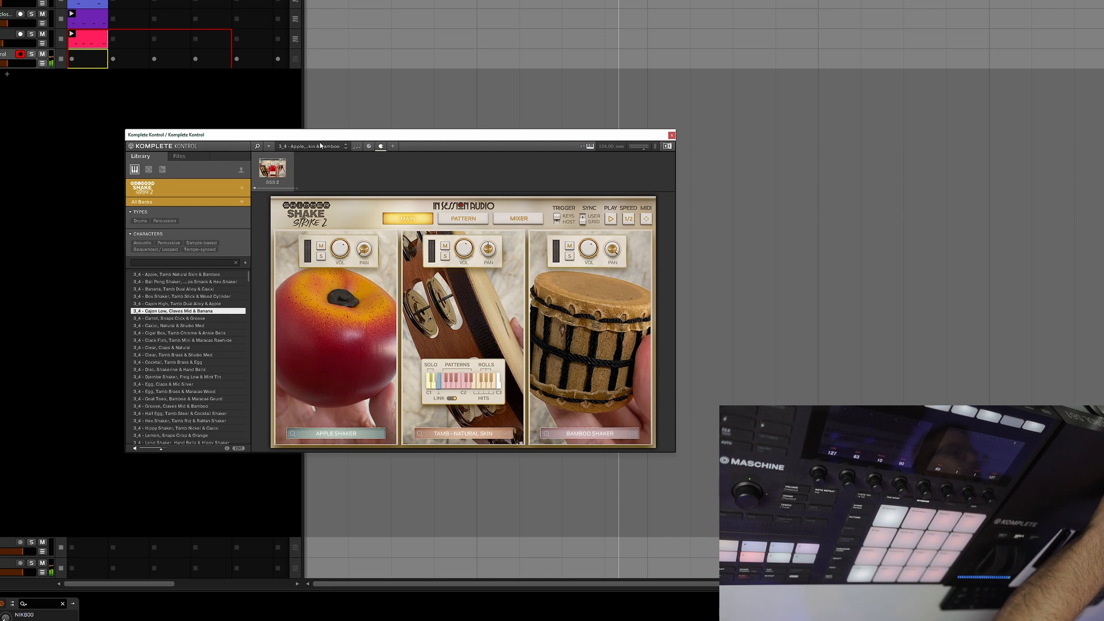
{"action": "key", "text": "Down"}
{"action": "key", "text": "Down"}
{"action": "key", "text": "Down"}
{"action": "key", "text": "Down"}
{"action": "key", "text": "Down"}
{"action": "key", "text": "Down"}
{"action": "key", "text": "Down"}
{"action": "key", "text": "Down"}
{"action": "key", "text": "Down"}
{"action": "key", "text": "Down"}
{"action": "key", "text": "Down"}
{"action": "key", "text": "Down"}
{"action": "key", "text": "Down"}
{"action": "key", "text": "Down"}
{"action": "key", "text": "Down"}
{"action": "key", "text": "Down"}
{"action": "key", "text": "Down"}
{"action": "key", "text": "Down"}
{"action": "key", "text": "Down"}
{"action": "key", "text": "Down"}
{"action": "key", "text": "Up"}
{"action": "key", "text": "Up"}
{"action": "key", "text": "Up"}
{"action": "key", "text": "Up"}
{"action": "key", "text": "Up"}
{"action": "key", "text": "Up"}
{"action": "key", "text": "Up"}
{"action": "key", "text": "Up"}
{"action": "key", "text": "Up"}
{"action": "key", "text": "Up"}
{"action": "key", "text": "Up"}
{"action": "key", "text": "Up"}
{"action": "key", "text": "Up"}
{"action": "key", "text": "Up"}
{"action": "key", "text": "Up"}
{"action": "key", "text": "Up"}
{"action": "key", "text": "Up"}
{"action": "key", "text": "Up"}
{"action": "key", "text": "Up"}
{"action": "key", "text": "Up"}
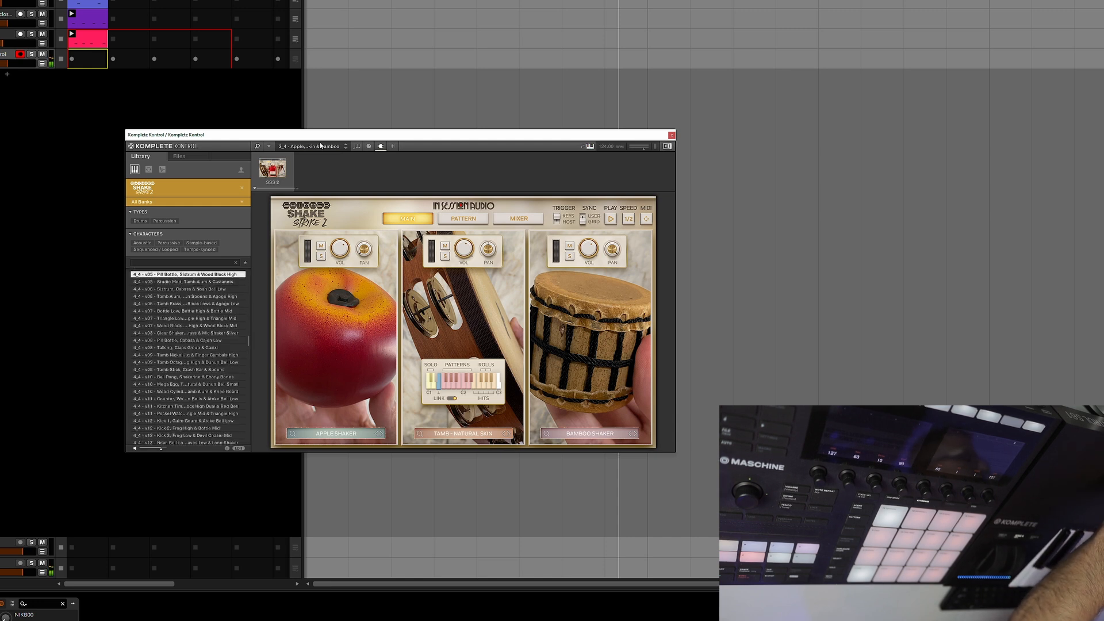
{"action": "key", "text": "Up"}
{"action": "key", "text": "Up"}
{"action": "key", "text": "Up"}
{"action": "key", "text": "Up"}
{"action": "key", "text": "Up"}
{"action": "key", "text": "Up"}
{"action": "key", "text": "Up"}
{"action": "key", "text": "Up"}
{"action": "key", "text": "Up"}
{"action": "key", "text": "Up"}
{"action": "key", "text": "Up"}
{"action": "key", "text": "Up"}
{"action": "key", "text": "Up"}
{"action": "key", "text": "Up"}
{"action": "key", "text": "Up"}
{"action": "key", "text": "Up"}
{"action": "key", "text": "Up"}
{"action": "key", "text": "Up"}
{"action": "key", "text": "Up"}
{"action": "key", "text": "Up"}
{"action": "key", "text": "Up"}
{"action": "key", "text": "Up"}
{"action": "key", "text": "Up"}
{"action": "key", "text": "Up"}
{"action": "key", "text": "Up"}
{"action": "key", "text": "Up"}
{"action": "key", "text": "Up"}
{"action": "key", "text": "Up"}
{"action": "key", "text": "Up"}
{"action": "key", "text": "Up"}
{"action": "key", "text": "Up"}
{"action": "key", "text": "Up"}
{"action": "key", "text": "Up"}
{"action": "key", "text": "Up"}
{"action": "key", "text": "Up"}
{"action": "key", "text": "Up"}
{"action": "key", "text": "Up"}
{"action": "key", "text": "Up"}
{"action": "key", "text": "Up"}
{"action": "key", "text": "Up"}
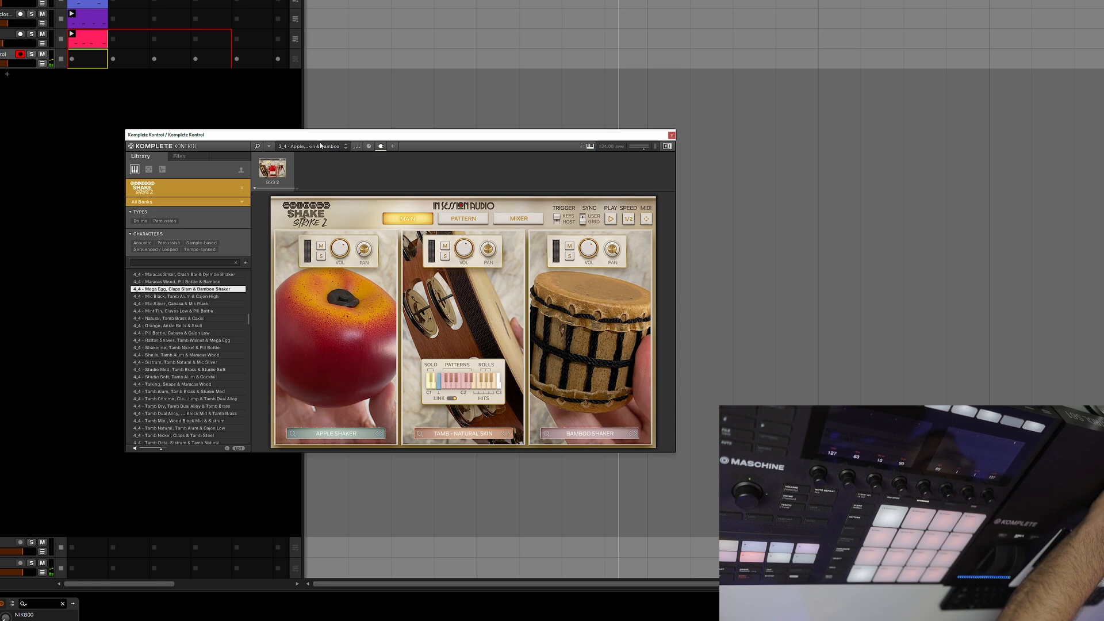
{"action": "key", "text": "Return"}
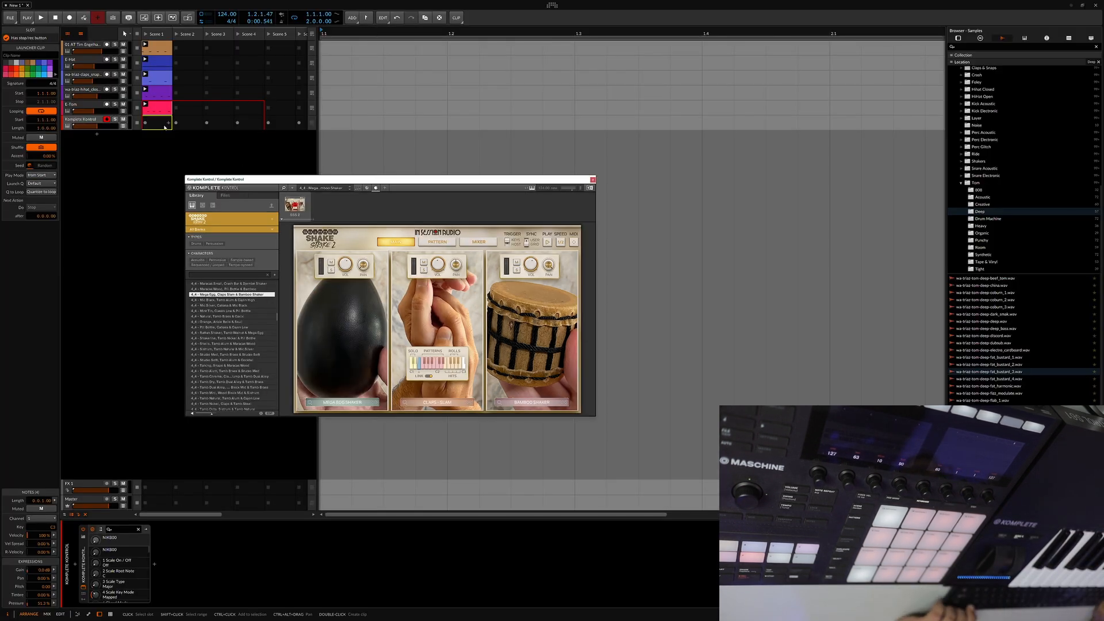
- Create a Scene 1 clip on the Komplete Kontrol track with an F1 note lasting the full bar, and close the plug-in window
{"action": "double_click", "coordinate": [154, 126]}
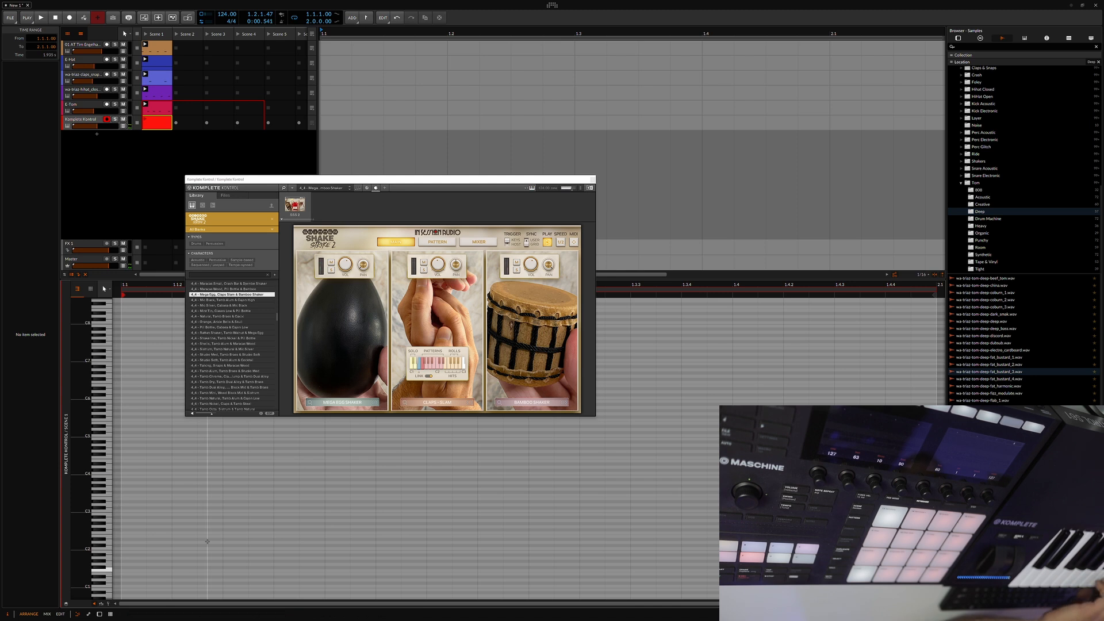
{"action": "double_click", "coordinate": [138, 568]}
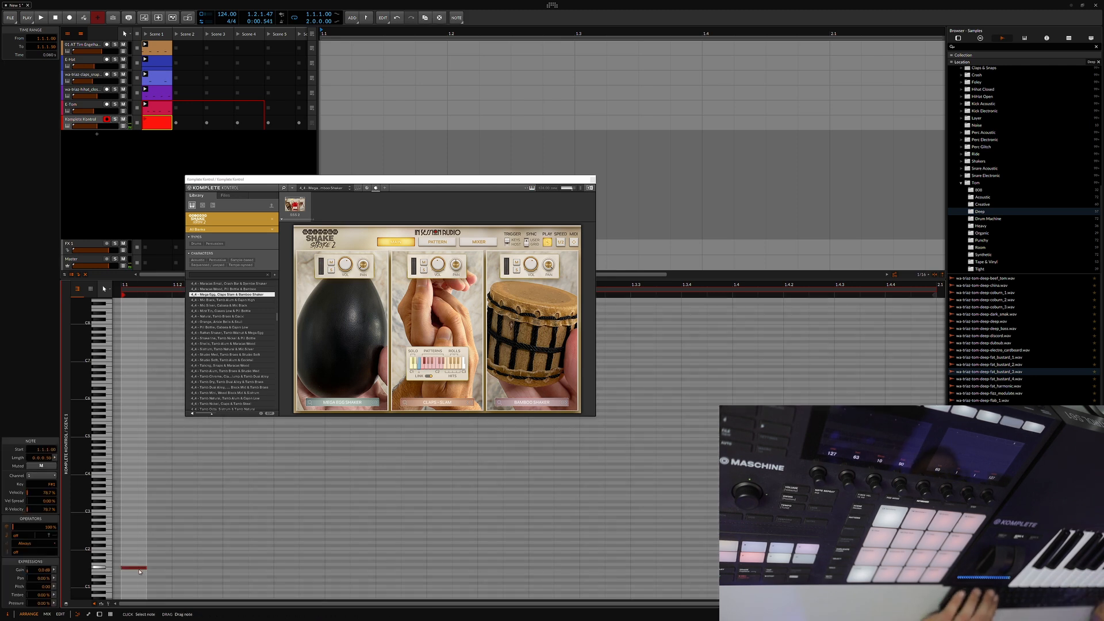
{"action": "left_click_drag", "start_coordinate": [146, 570], "coordinate": [658, 592]}
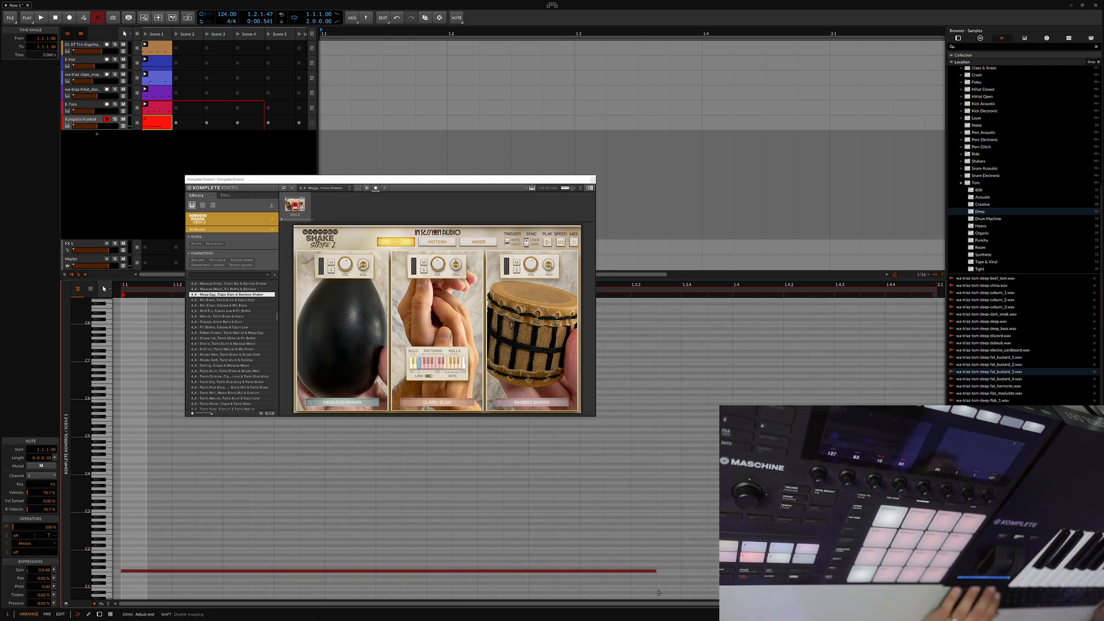
{"action": "left_click_drag", "start_coordinate": [934, 592], "coordinate": [917, 592]}
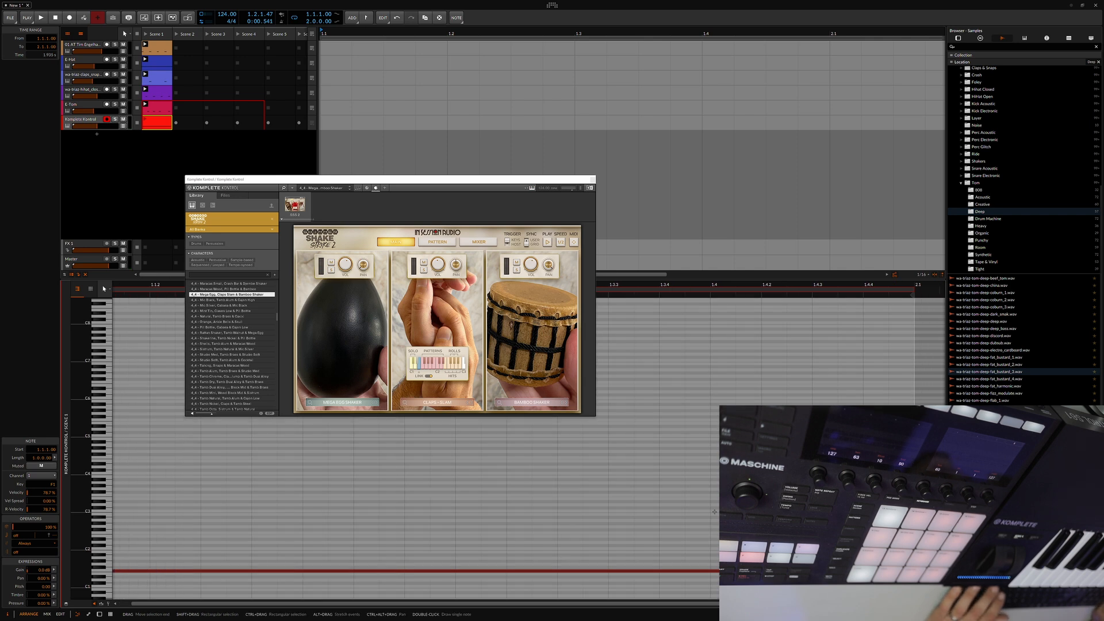
{"action": "left_click", "coordinate": [593, 180]}
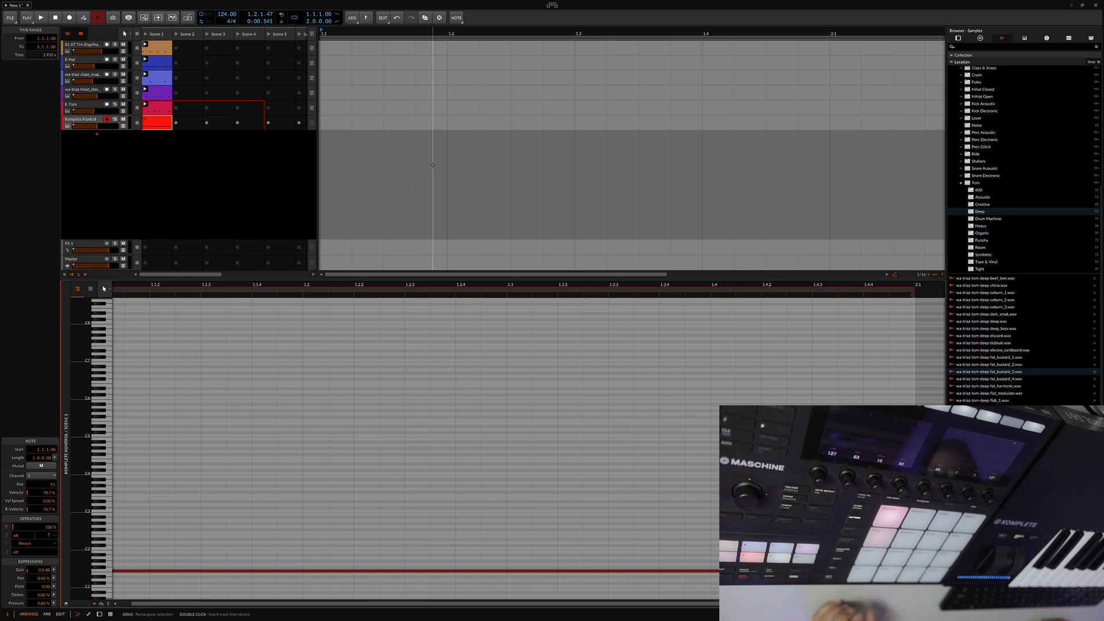
- With the beat playing, reopen the Komplete Kontrol plug-in and raise steps 3, 7, 11 and 15 of the Bamboo Shaker pattern
{"action": "key", "text": "space"}
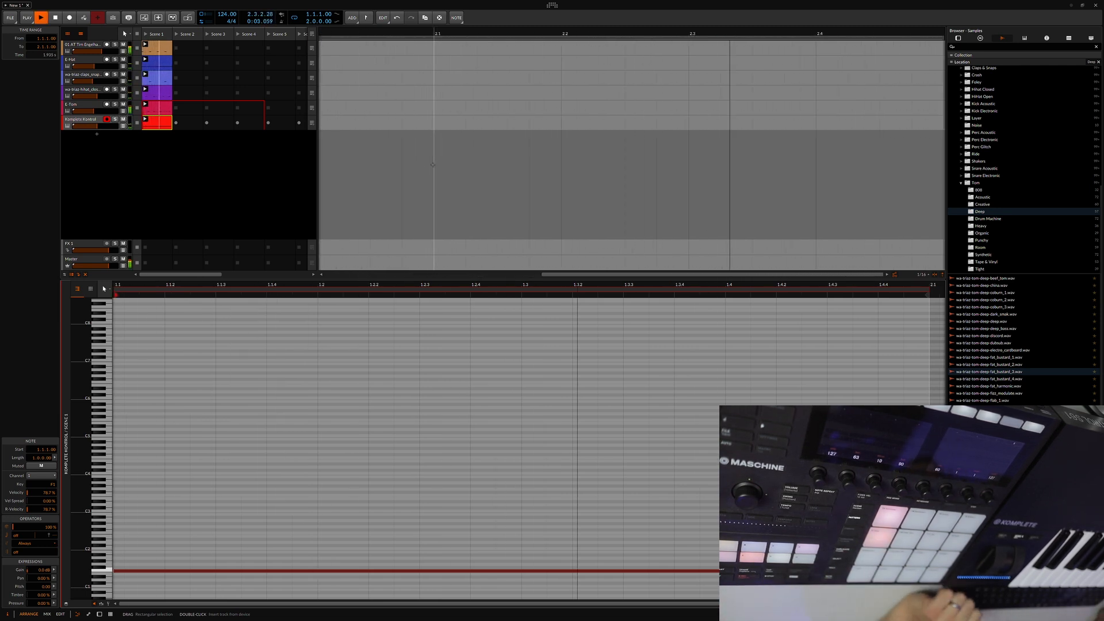
{"action": "left_click", "coordinate": [106, 122]}
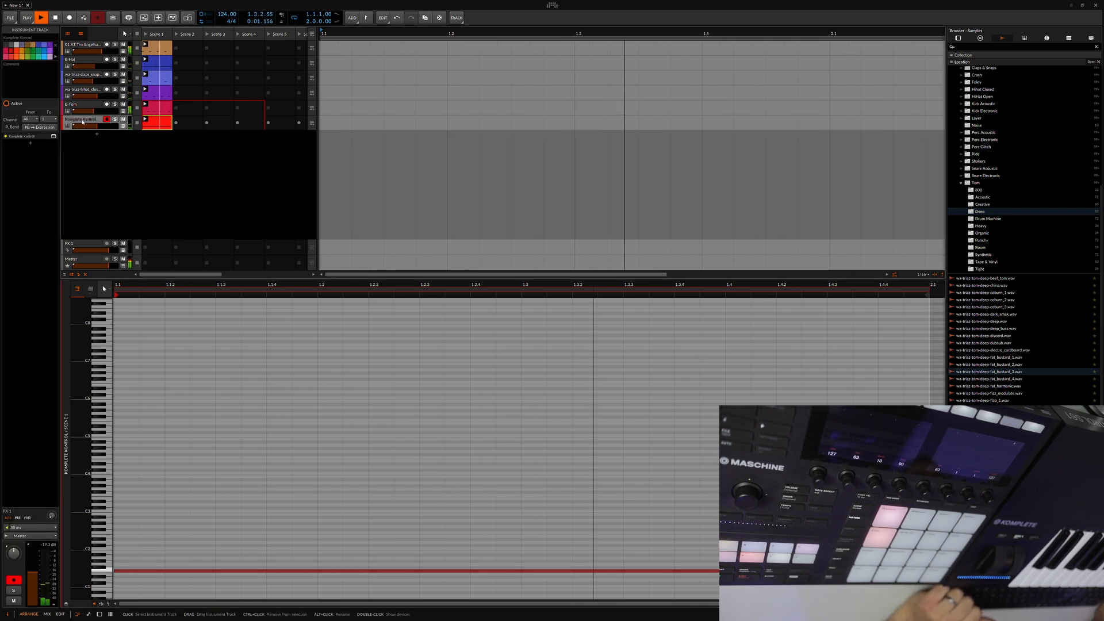
{"action": "key", "text": "d"}
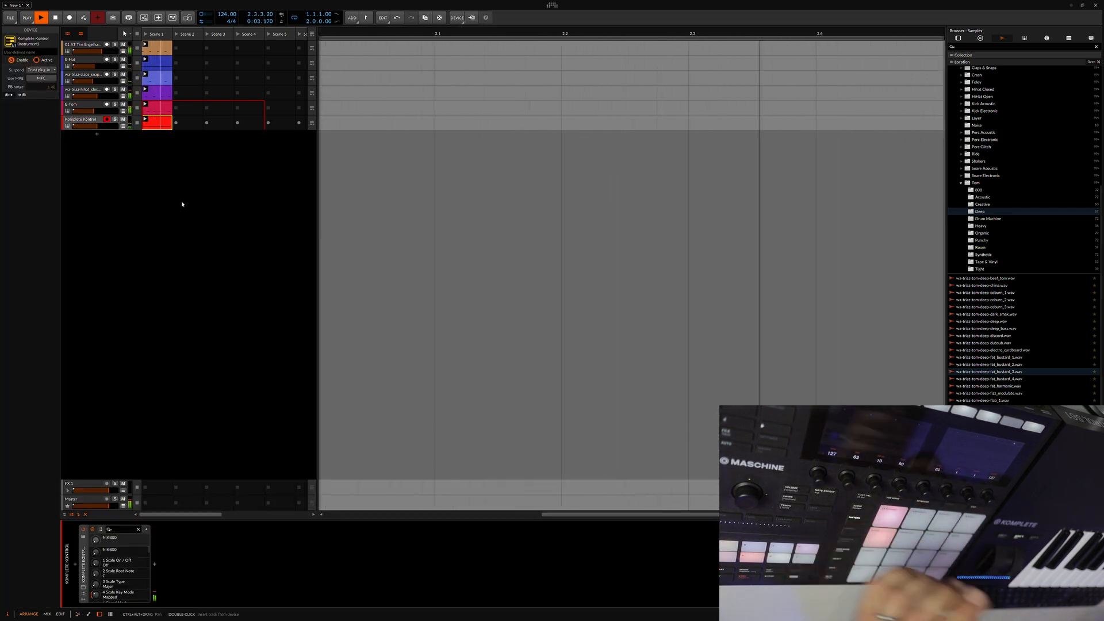
{"action": "left_click", "coordinate": [102, 530]}
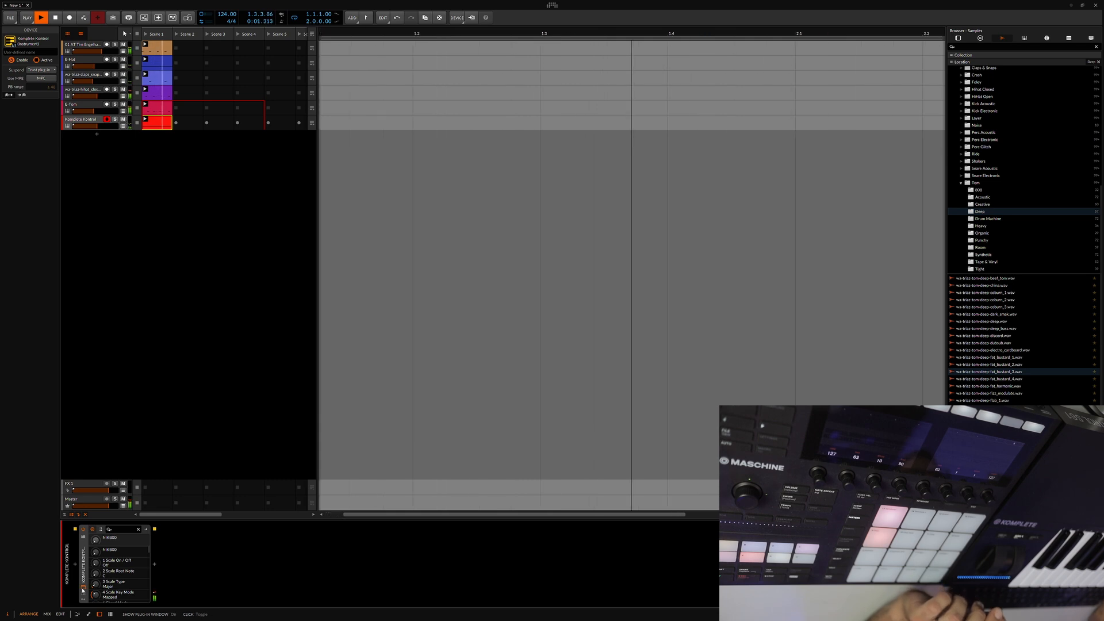
{"action": "left_click_drag", "start_coordinate": [335, 179], "coordinate": [264, 171]}
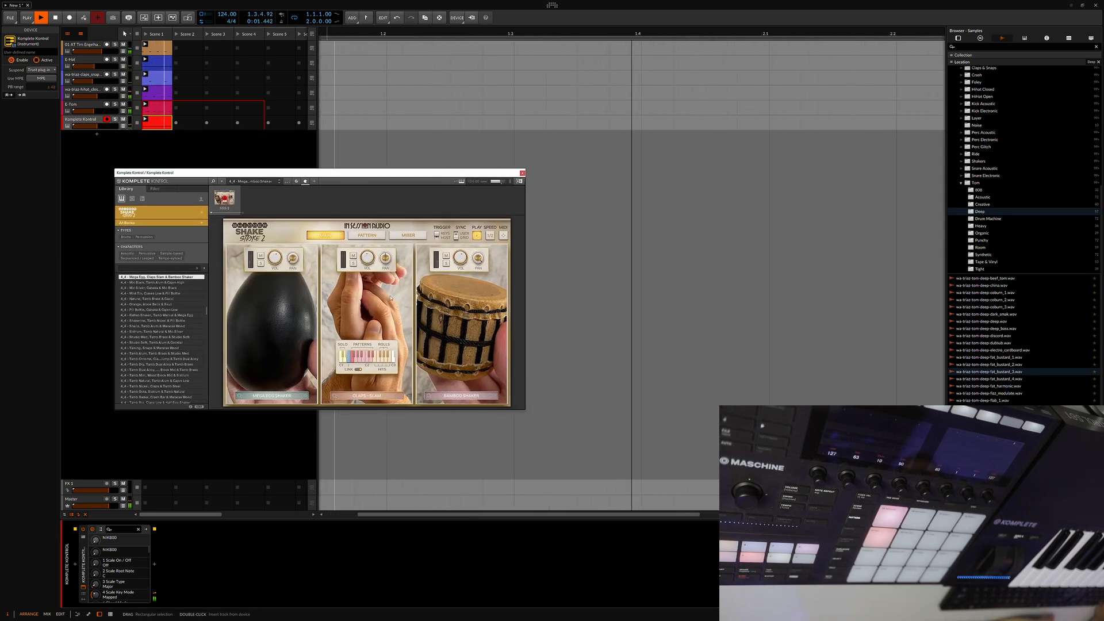
{"action": "left_click", "coordinate": [367, 236]}
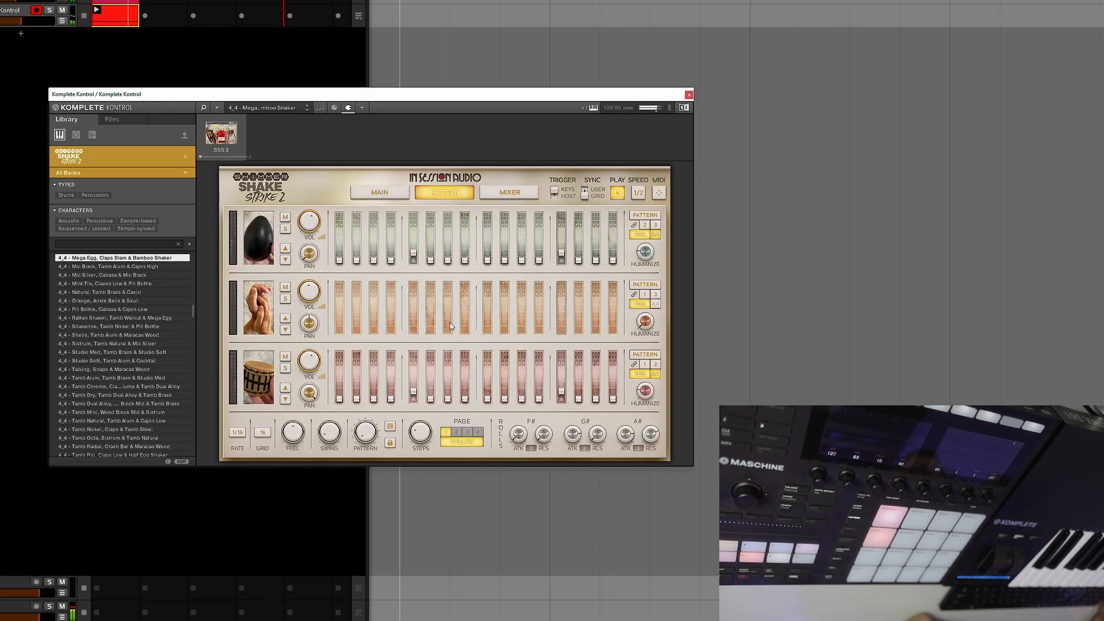
{"action": "left_click", "coordinate": [374, 375]}
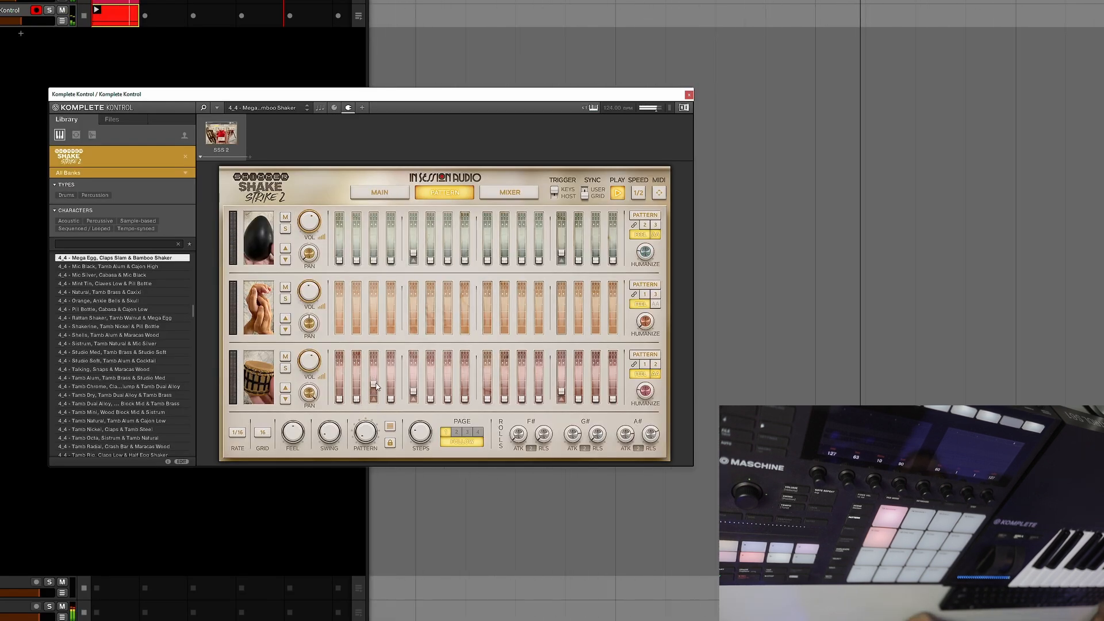
{"action": "left_click_drag", "start_coordinate": [451, 400], "coordinate": [451, 374]}
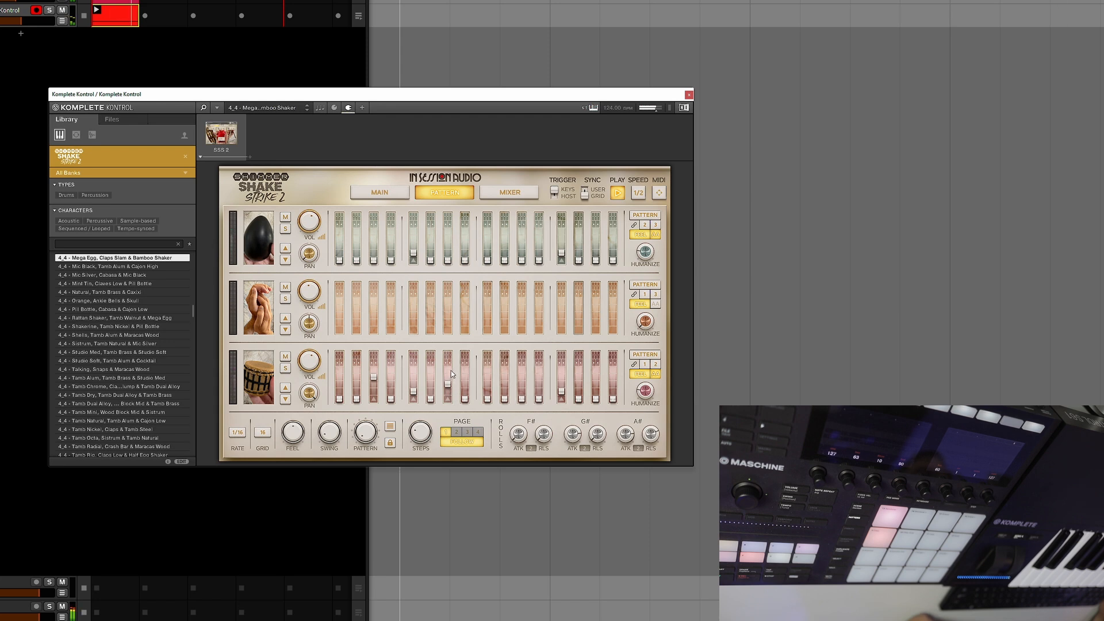
{"action": "left_click", "coordinate": [522, 382]}
{"action": "left_click", "coordinate": [595, 376]}
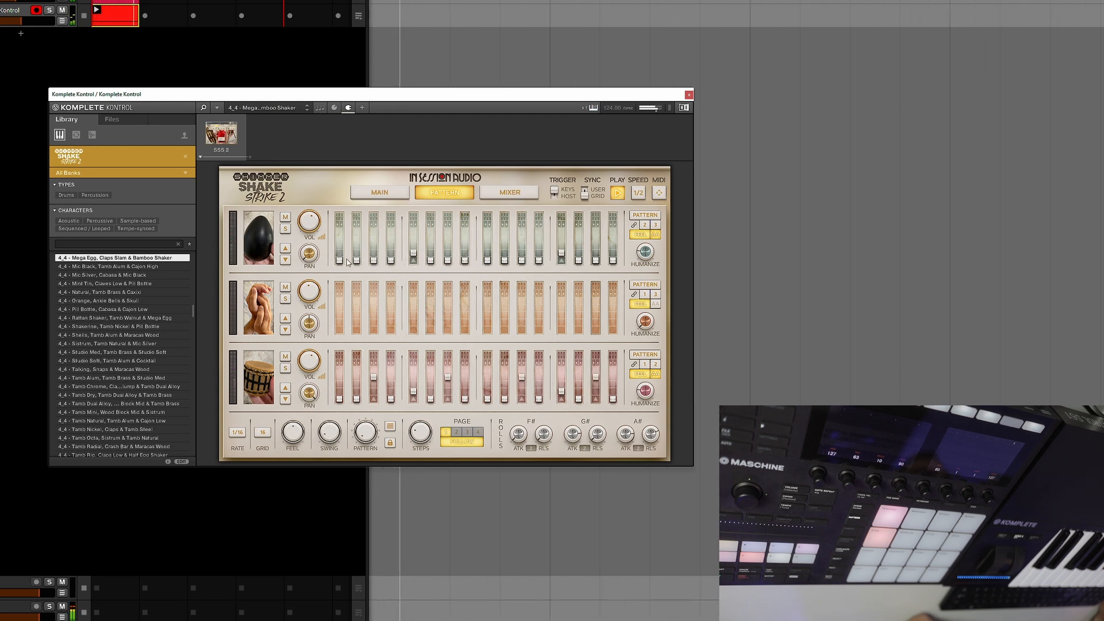
- Raise steps 3, 7, 11 and 15 of the Mega Egg Shaker pattern and step 5 of the Claps - Slam pattern
{"action": "left_click_drag", "start_coordinate": [374, 260], "coordinate": [373, 236]}
{"action": "left_click_drag", "start_coordinate": [447, 262], "coordinate": [448, 235]}
{"action": "left_click_drag", "start_coordinate": [596, 261], "coordinate": [596, 238]}
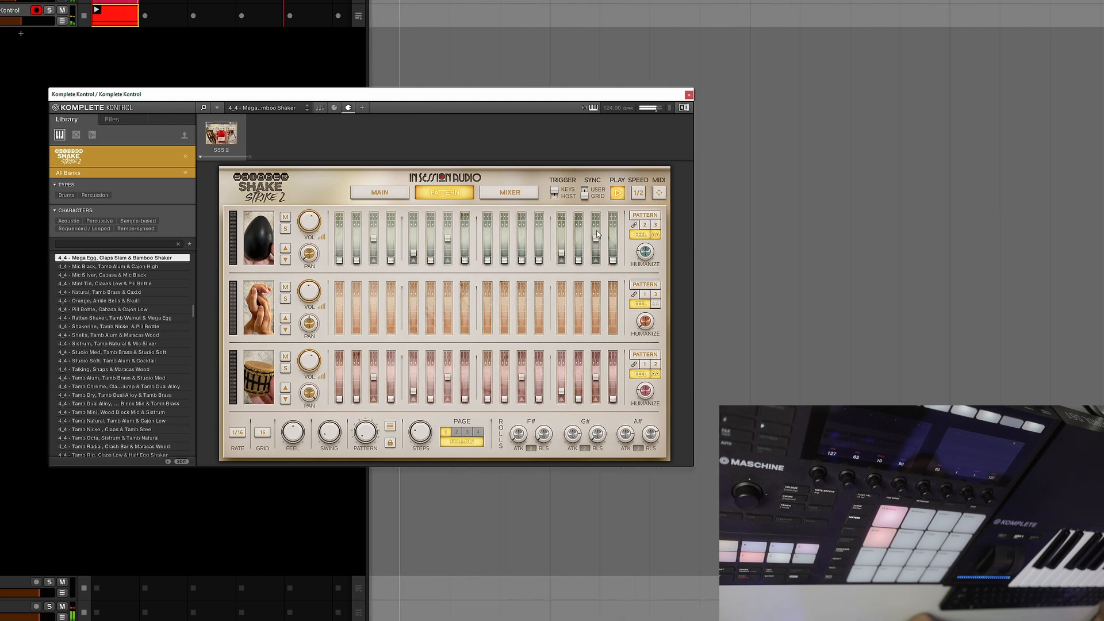
{"action": "left_click_drag", "start_coordinate": [521, 261], "coordinate": [522, 245]}
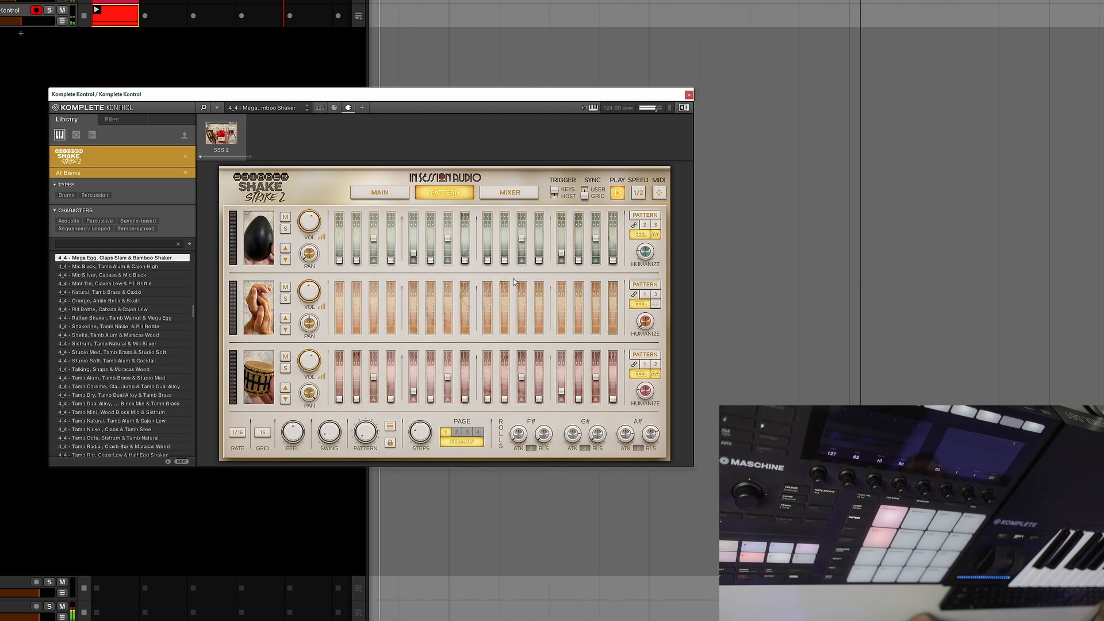
{"action": "mouse_move", "coordinate": [412, 333]}
{"action": "left_mouse_down"}
{"action": "mouse_move", "coordinate": [413, 300]}
{"action": "mouse_move", "coordinate": [423, 313]}
{"action": "left_mouse_up"}
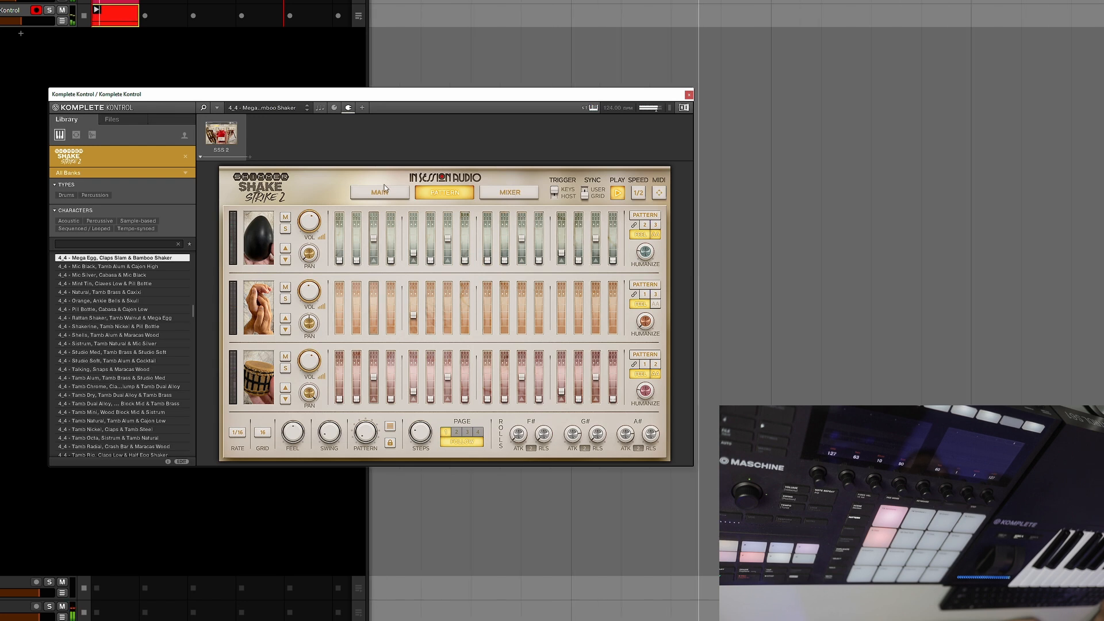
- Set the reverb sends to -22.8 dB for the Mega Egg Shaker, 0.0 dB for the Bamboo Shaker and -7.9 dB for the claps
{"action": "left_click", "coordinate": [490, 195]}
{"action": "left_click_drag", "start_coordinate": [320, 351], "coordinate": [321, 375]}
{"action": "left_click_drag", "start_coordinate": [613, 355], "coordinate": [612, 355]}
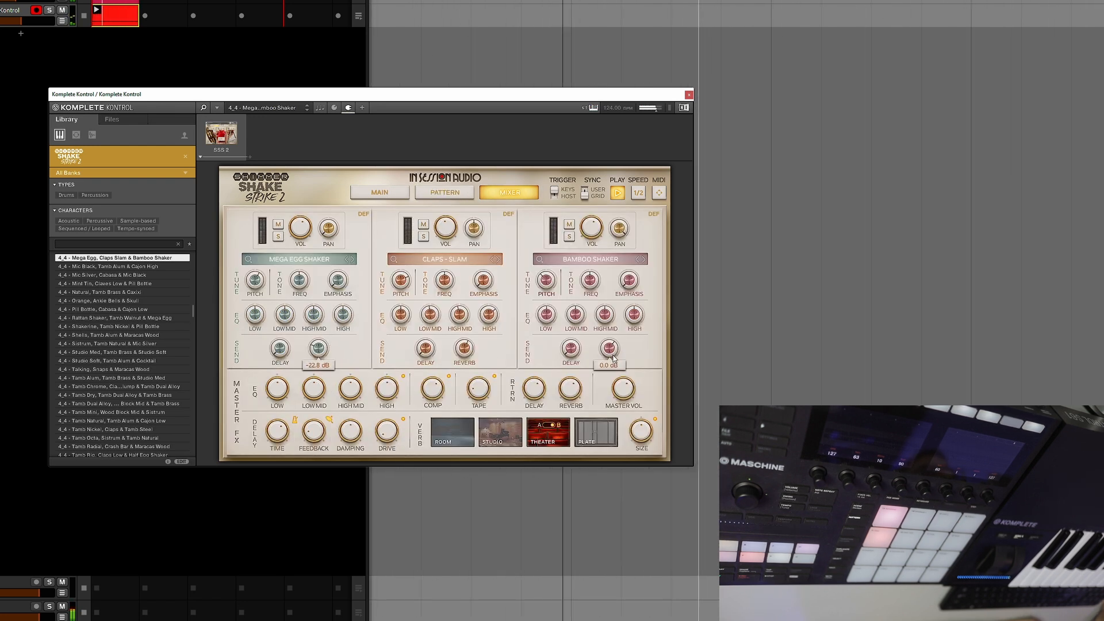
{"action": "left_click_drag", "start_coordinate": [464, 349], "coordinate": [470, 362]}
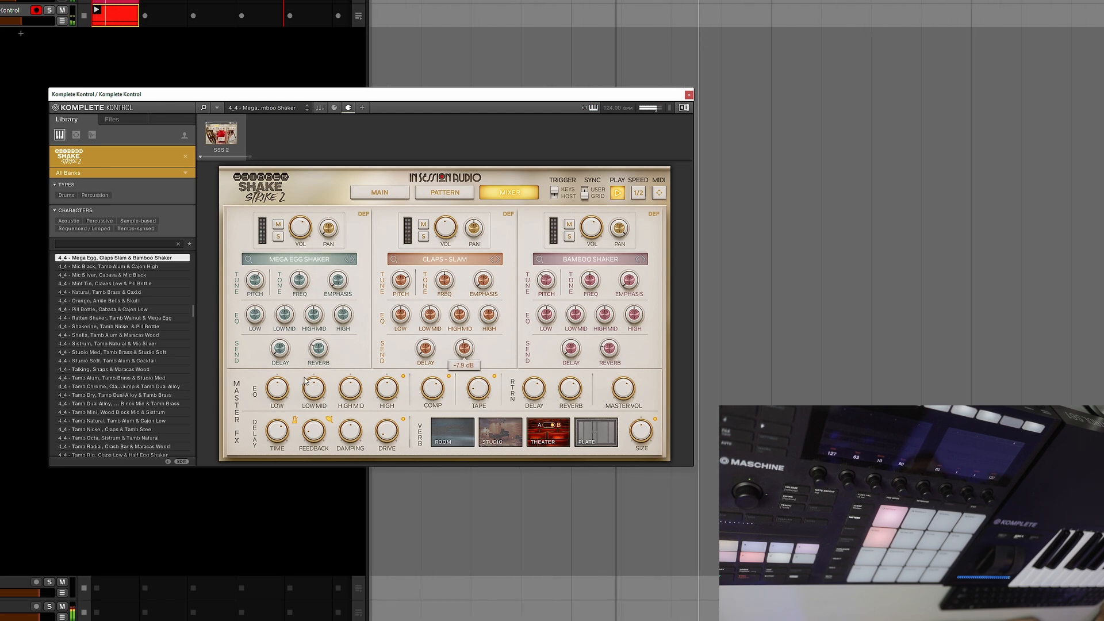
- Set the Feel amount in the shaker pattern settings to about 37% and close the plug-in window
{"action": "left_click", "coordinate": [380, 193]}
{"action": "left_click", "coordinate": [440, 193]}
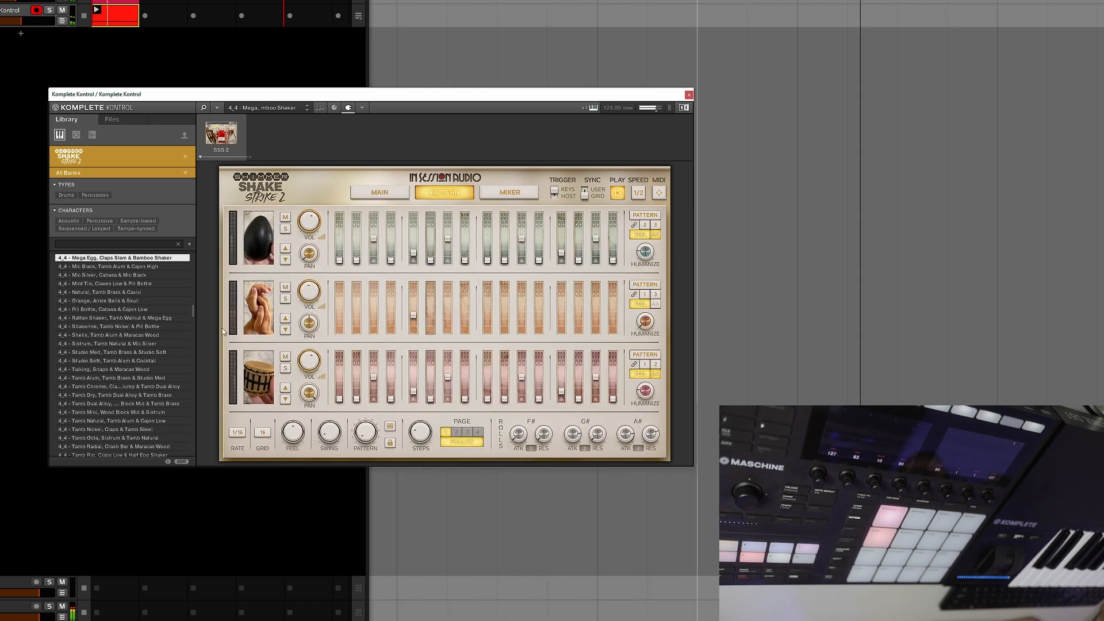
{"action": "left_click", "coordinate": [293, 435]}
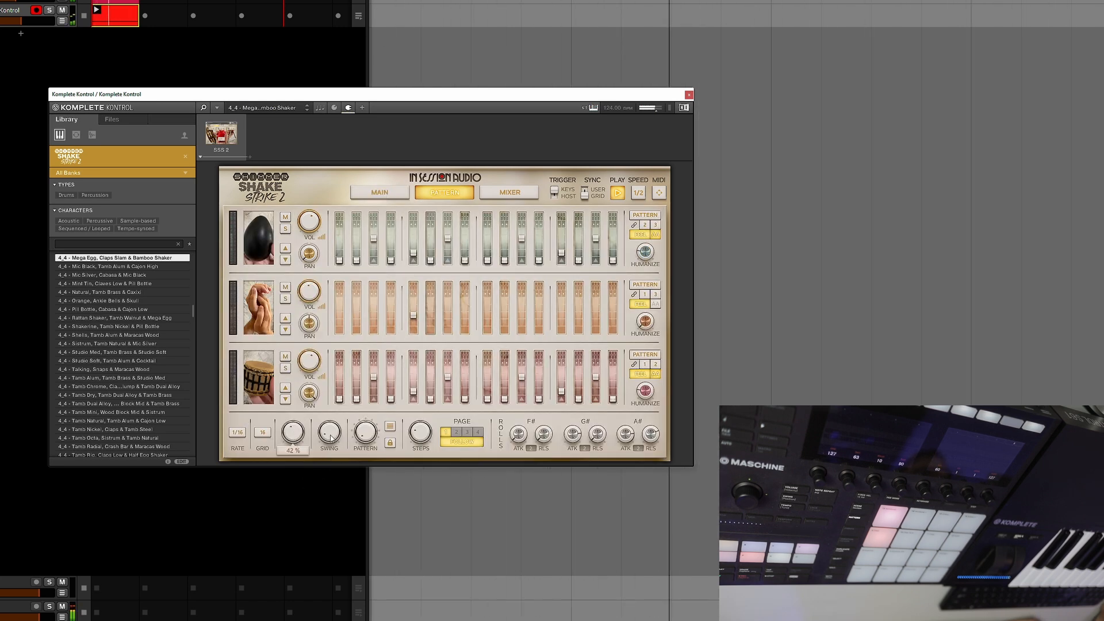
{"action": "left_click_drag", "start_coordinate": [293, 433], "coordinate": [293, 439]}
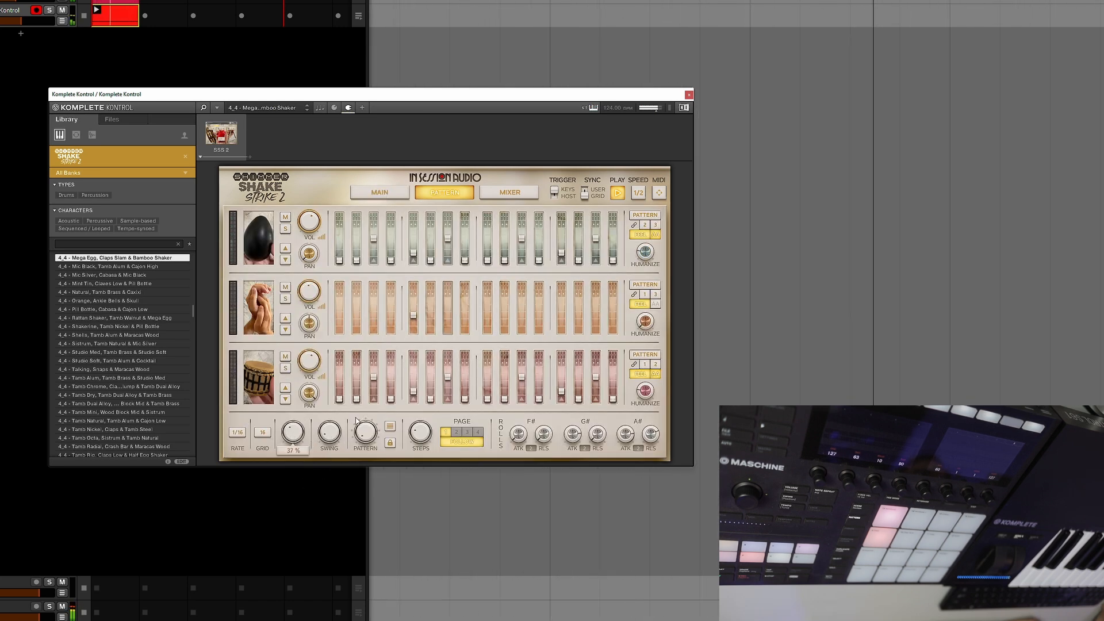
{"action": "left_click", "coordinate": [689, 95]}
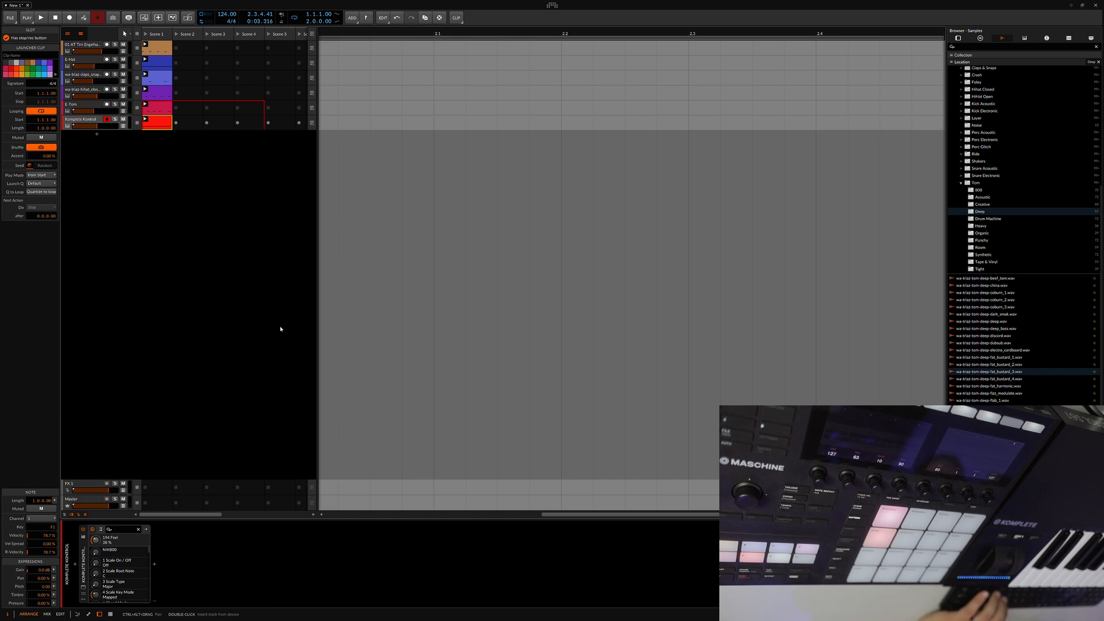
- Insert an EQ-2 device after Komplete Kontrol on the shaker track
{"action": "left_click", "coordinate": [235, 567]}
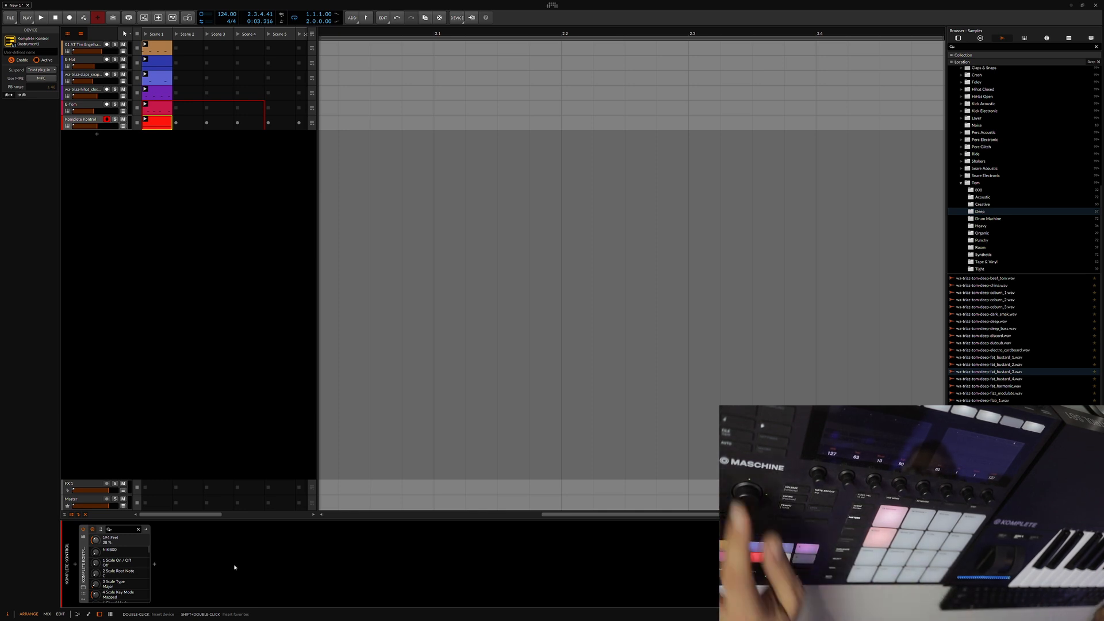
{"action": "double_click", "coordinate": [235, 567]}
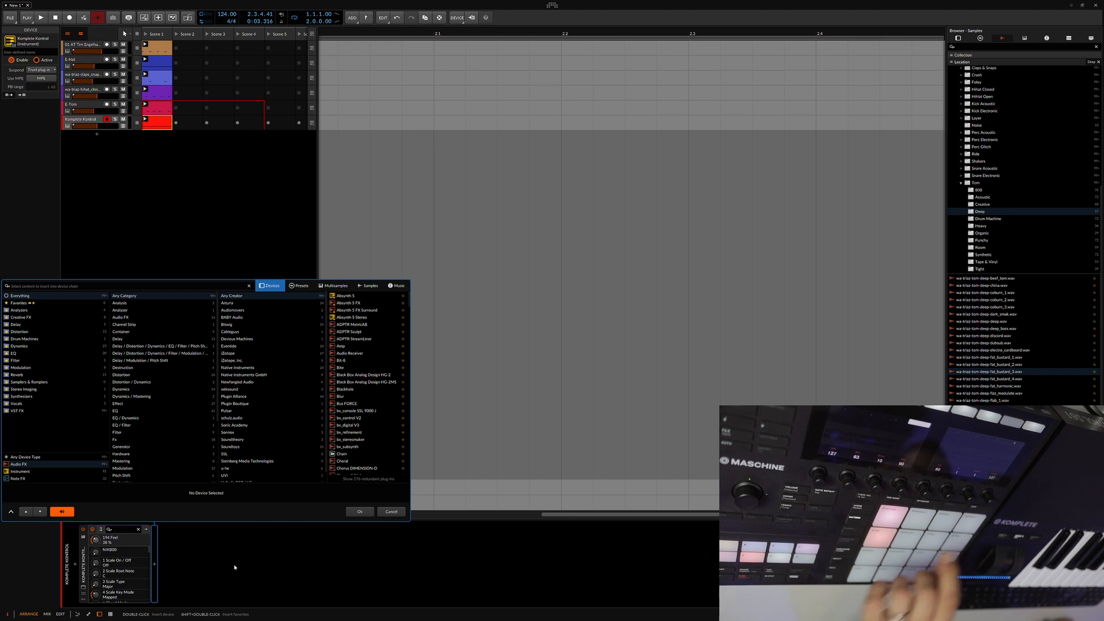
{"action": "type", "text": "eq"}
{"action": "key", "text": "Down"}
{"action": "key", "text": "Down"}
{"action": "key", "text": "Down"}
{"action": "key", "text": "Return"}
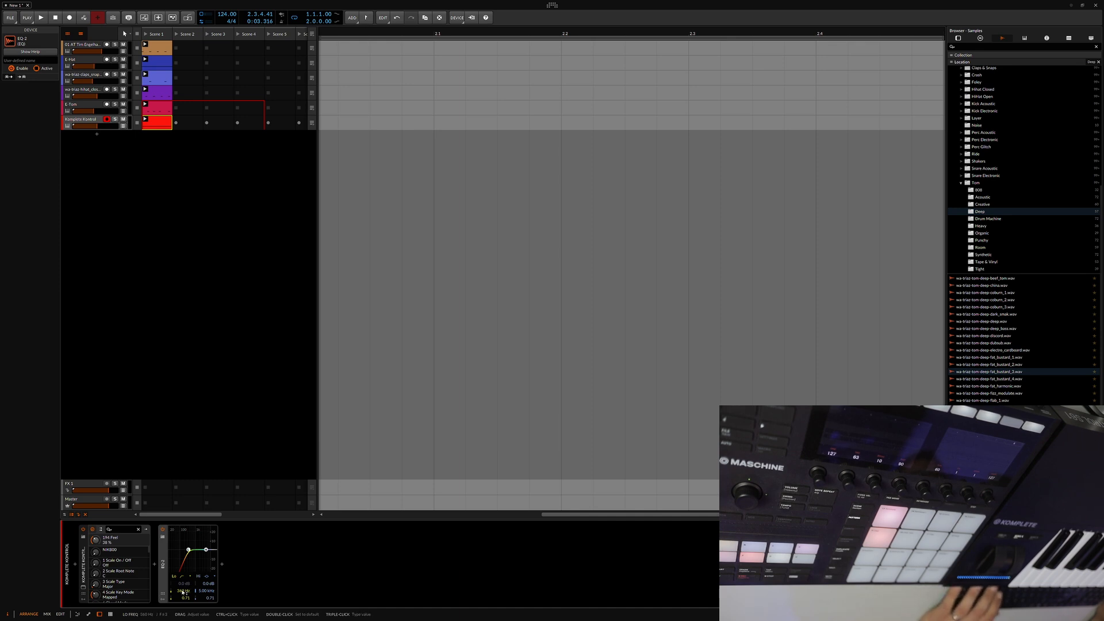
- With the beat playing, set the EQ-2 low-cut frequency to about 716 Hz and stop playback
{"action": "key", "text": "space"}
{"action": "left_click_drag", "start_coordinate": [180, 593], "coordinate": [182, 585]}
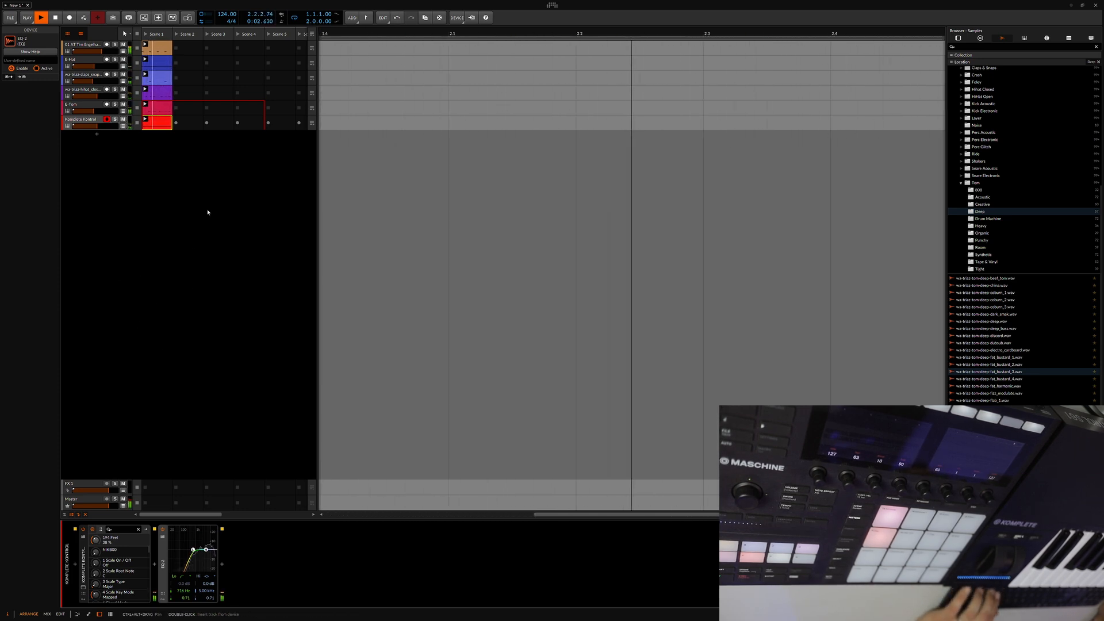
{"action": "left_click", "coordinate": [233, 263]}
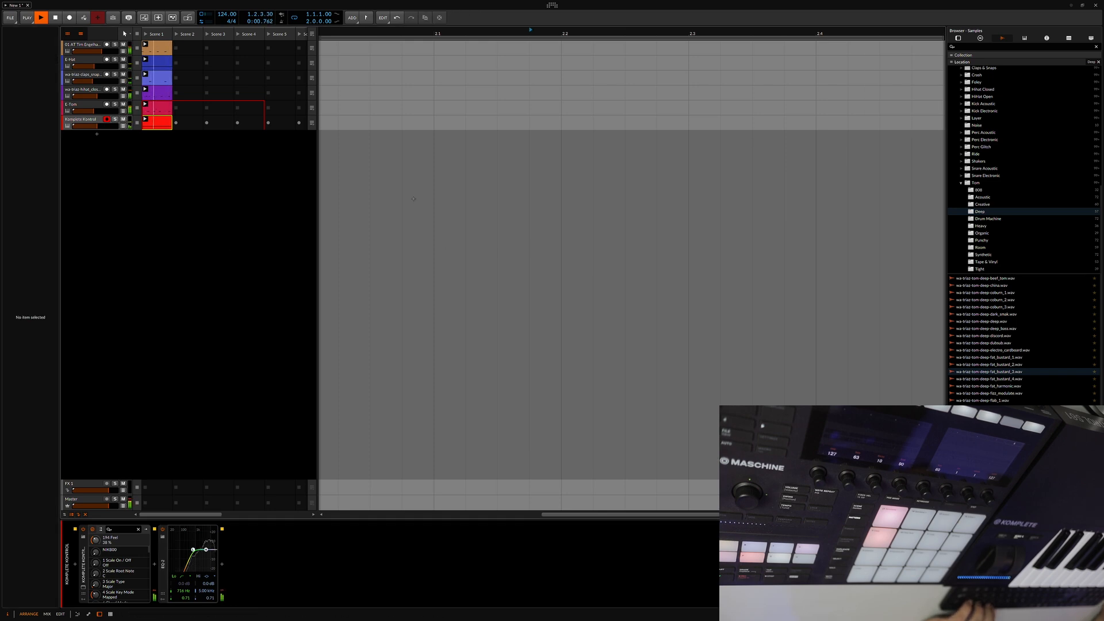
{"action": "key", "text": "space"}
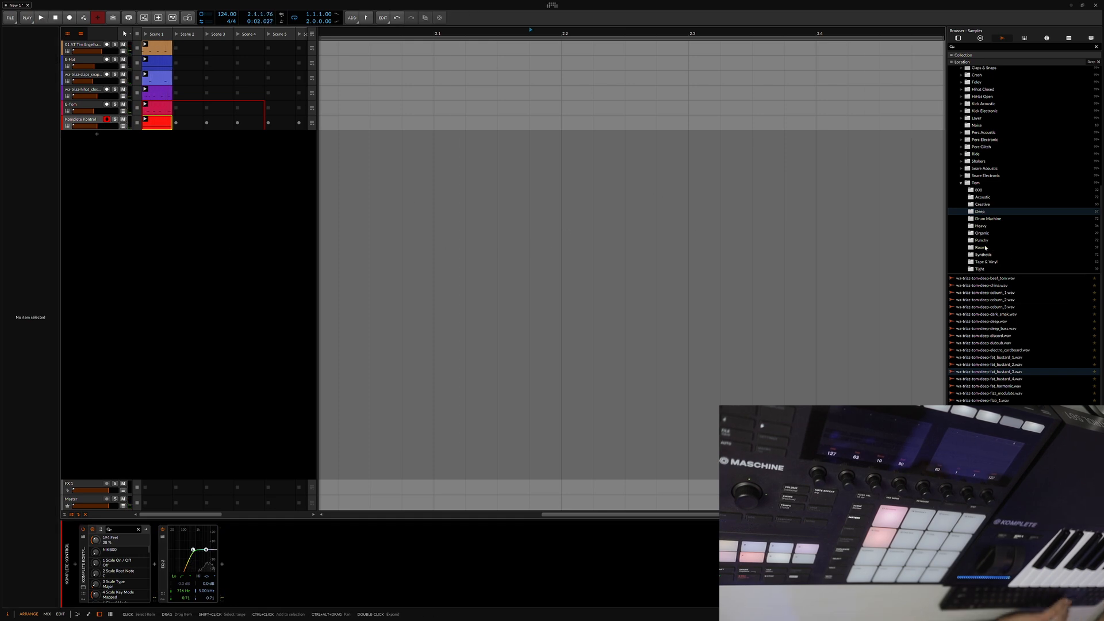
- Audition several samples in the Creative tom folder, starting with crumble_1 and crumble_2
{"action": "left_click", "coordinate": [981, 205]}
{"action": "scroll", "coordinate": [993, 362], "scroll_direction": "down", "scroll_amount": 2}
{"action": "left_click", "coordinate": [990, 353]}
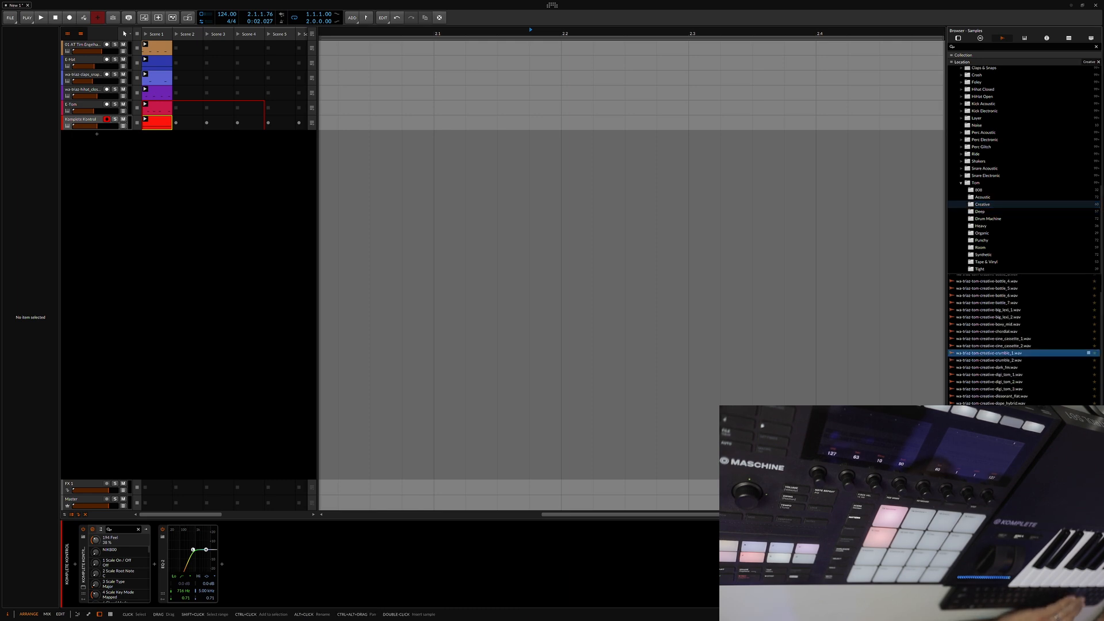
{"action": "left_click", "coordinate": [990, 361]}
{"action": "left_click", "coordinate": [991, 403]}
{"action": "left_click", "coordinate": [997, 425]}
{"action": "scroll", "coordinate": [997, 424], "scroll_direction": "down", "scroll_amount": 4}
{"action": "left_click", "coordinate": [1003, 418]}
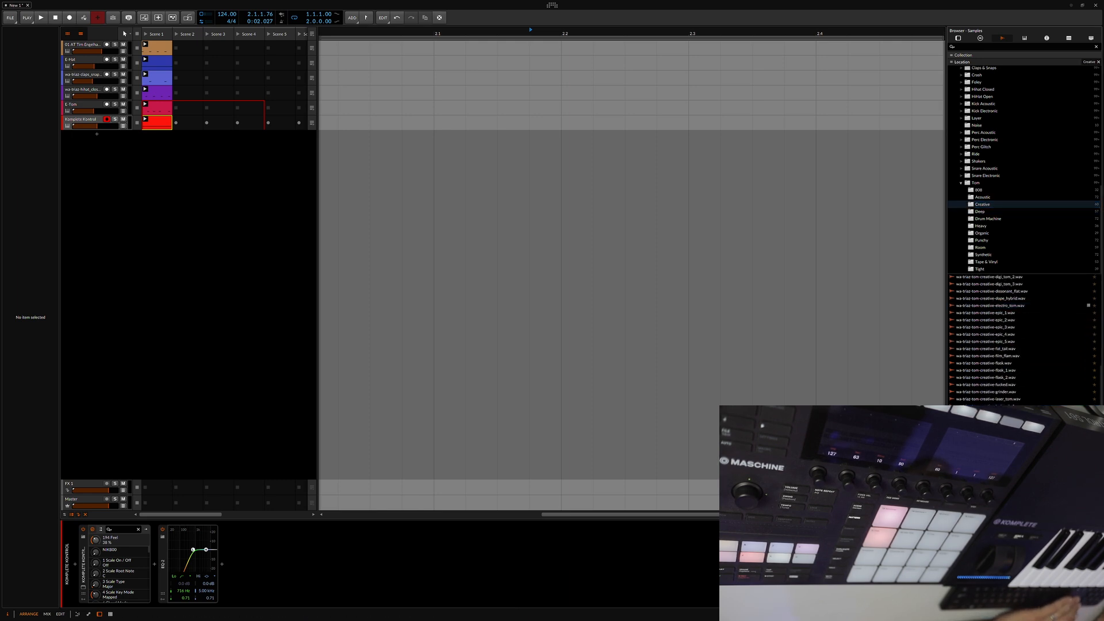
{"action": "left_click", "coordinate": [998, 371]}
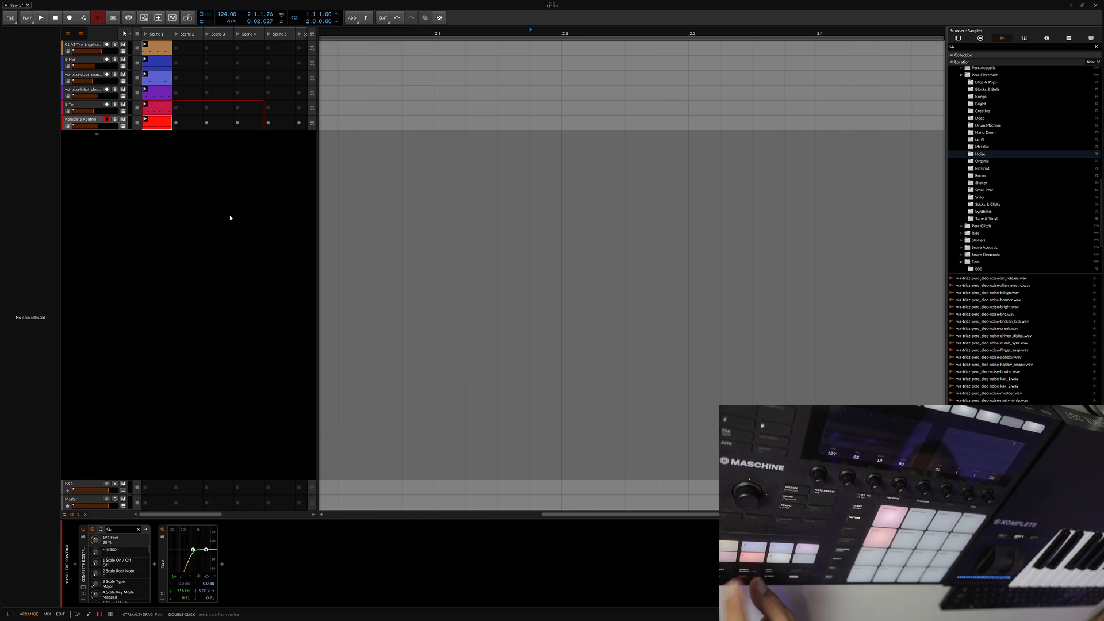
- Add a new instrument track and insert a Drum Machine on it
{"action": "key", "text": "ctrl+t"}
{"action": "key", "text": "Tab"}
{"action": "key", "text": "Tab"}
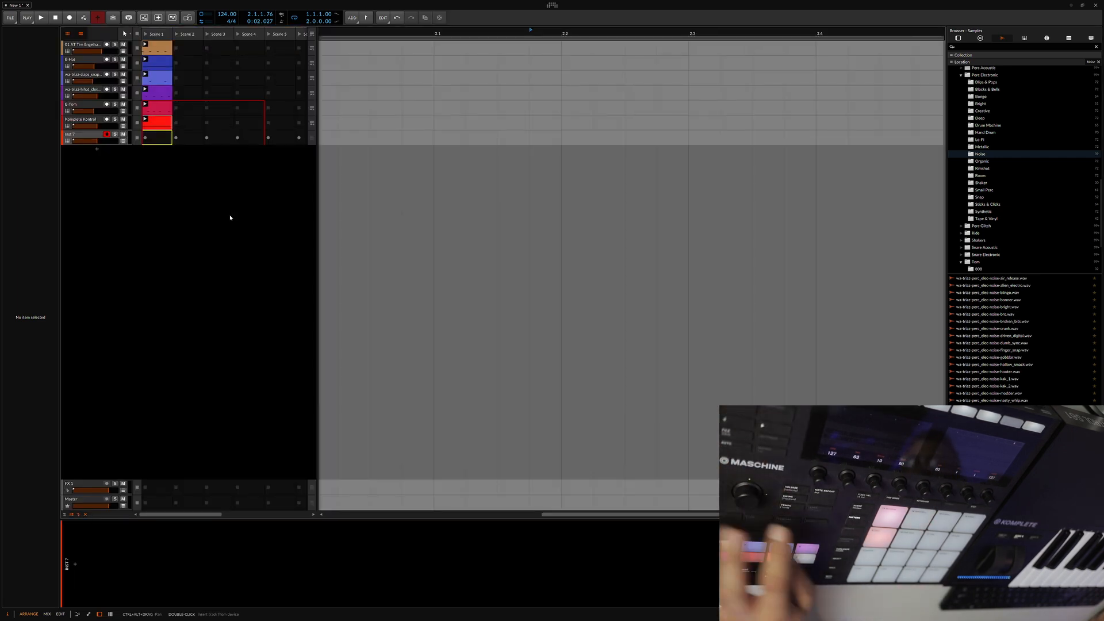
{"action": "key", "text": "b"}
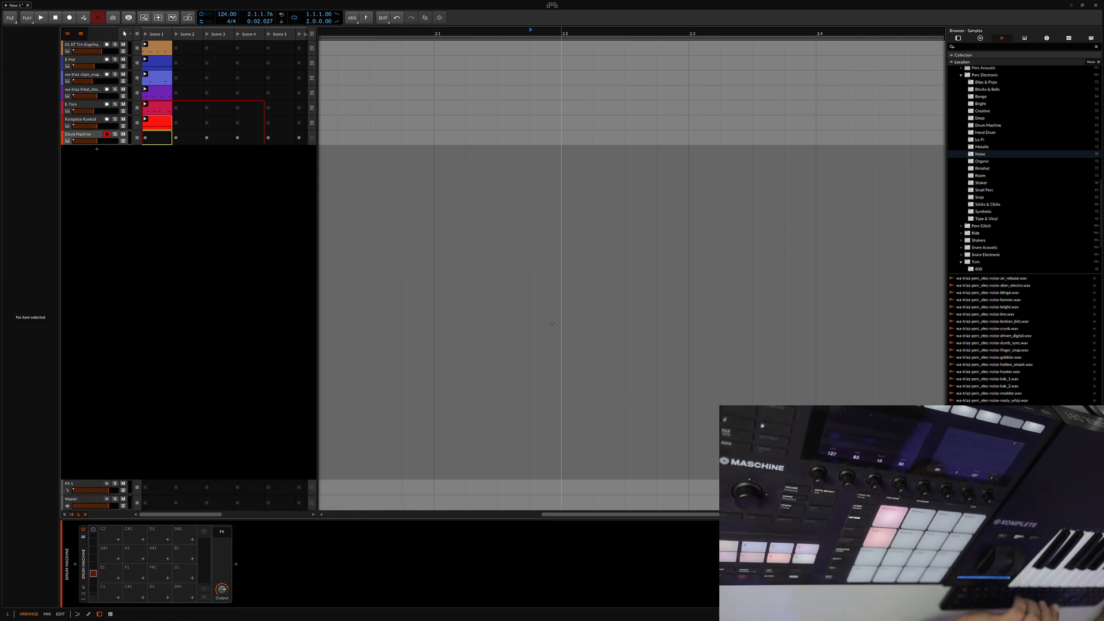
- Load three samples from the Perc Electronic Noise folder onto the Drum Machine's C1, C#1 and D1 pads
{"action": "left_click", "coordinate": [989, 437]}
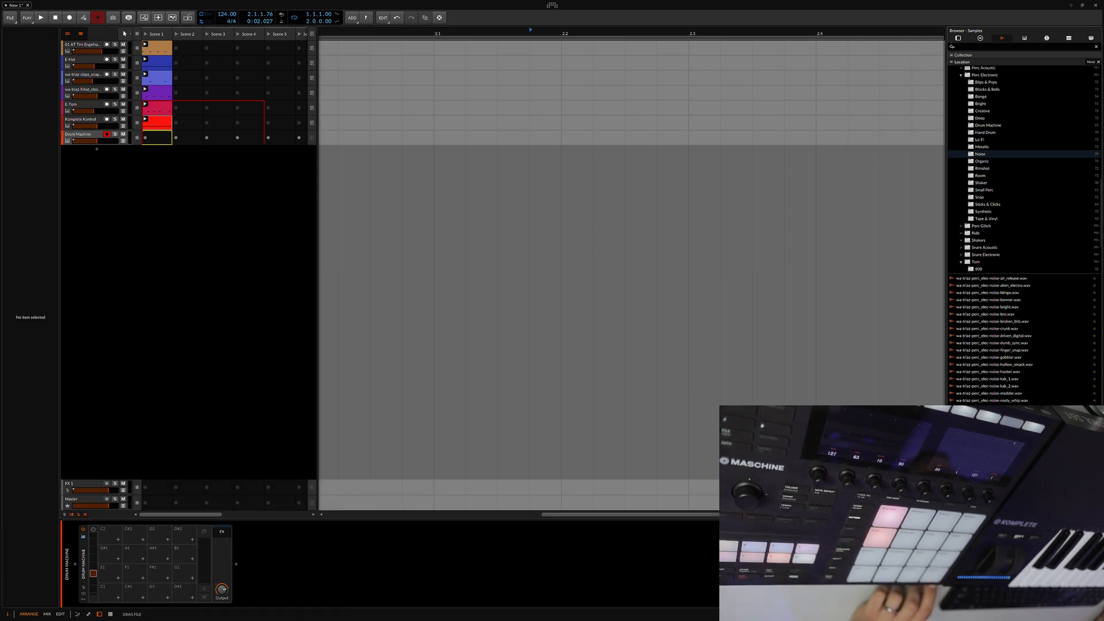
{"action": "left_click_drag", "start_coordinate": [102, 594], "coordinate": [109, 591]}
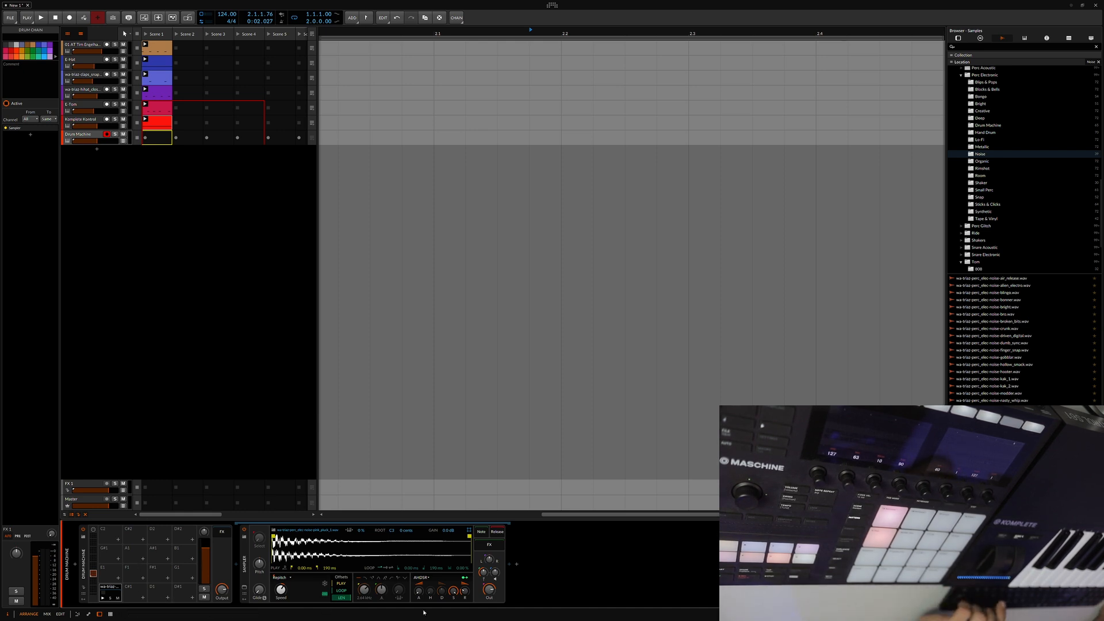
{"action": "left_click", "coordinate": [132, 592]}
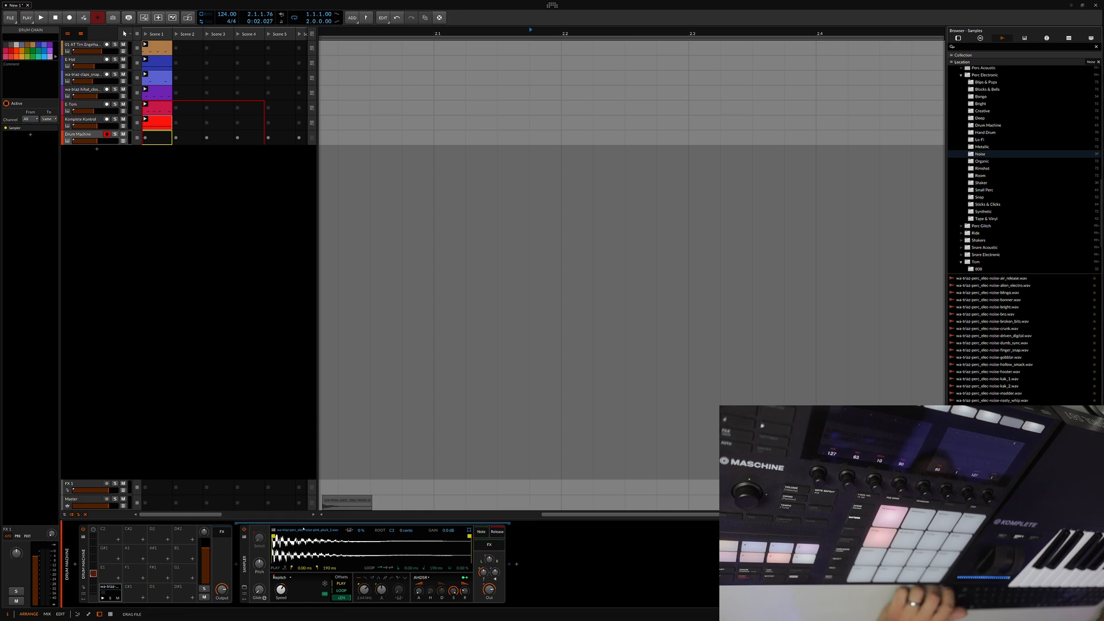
{"action": "left_click_drag", "start_coordinate": [146, 593], "coordinate": [138, 592]}
{"action": "left_click", "coordinate": [989, 444]}
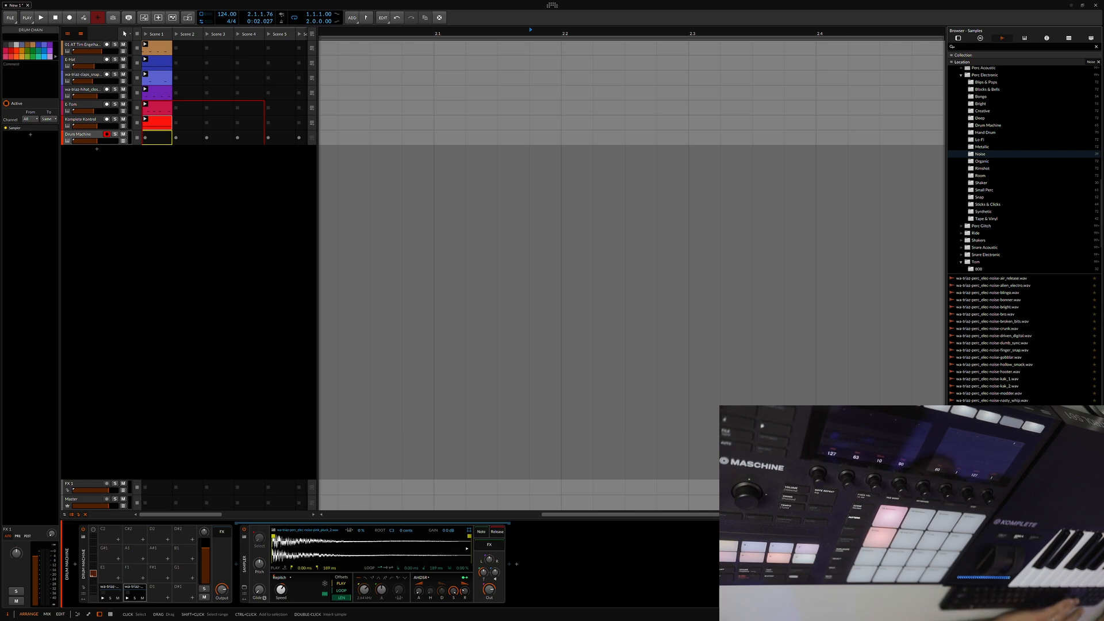
{"action": "left_click_drag", "start_coordinate": [989, 449], "coordinate": [160, 592]}
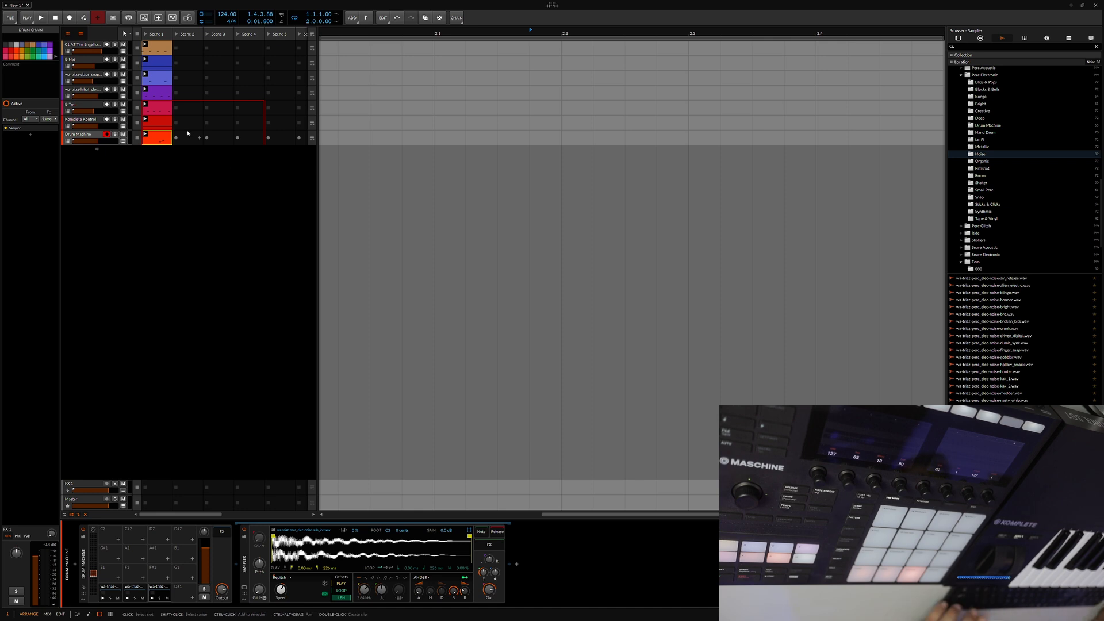
- Double the content of the Drum Machine clip twice to reach four bars and open it for note editing
{"action": "right_click", "coordinate": [159, 139]}
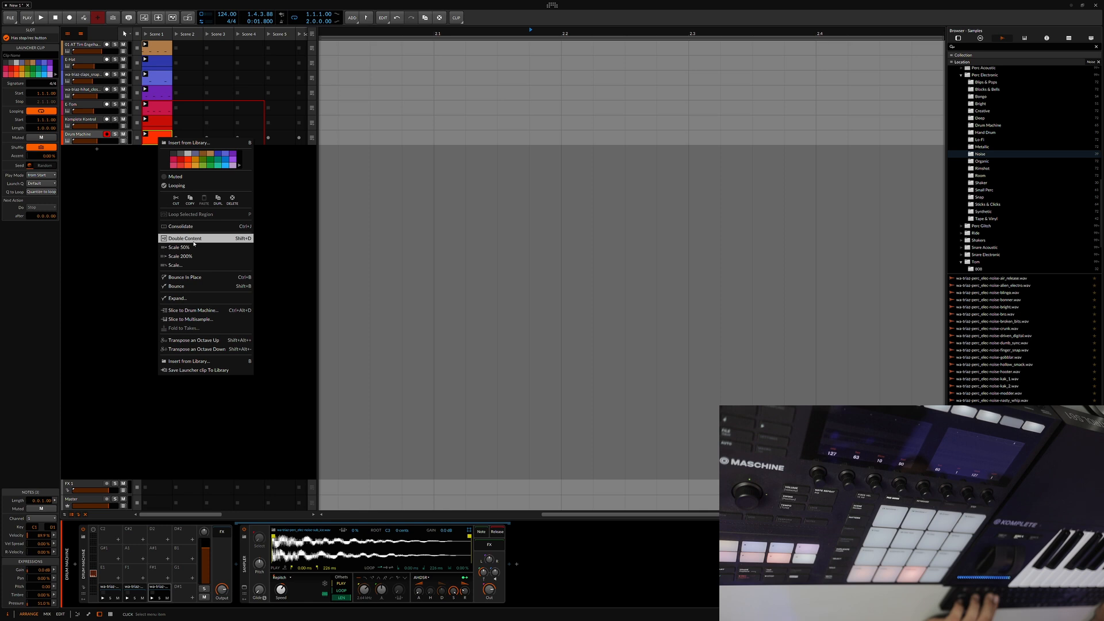
{"action": "left_click", "coordinate": [437, 264]}
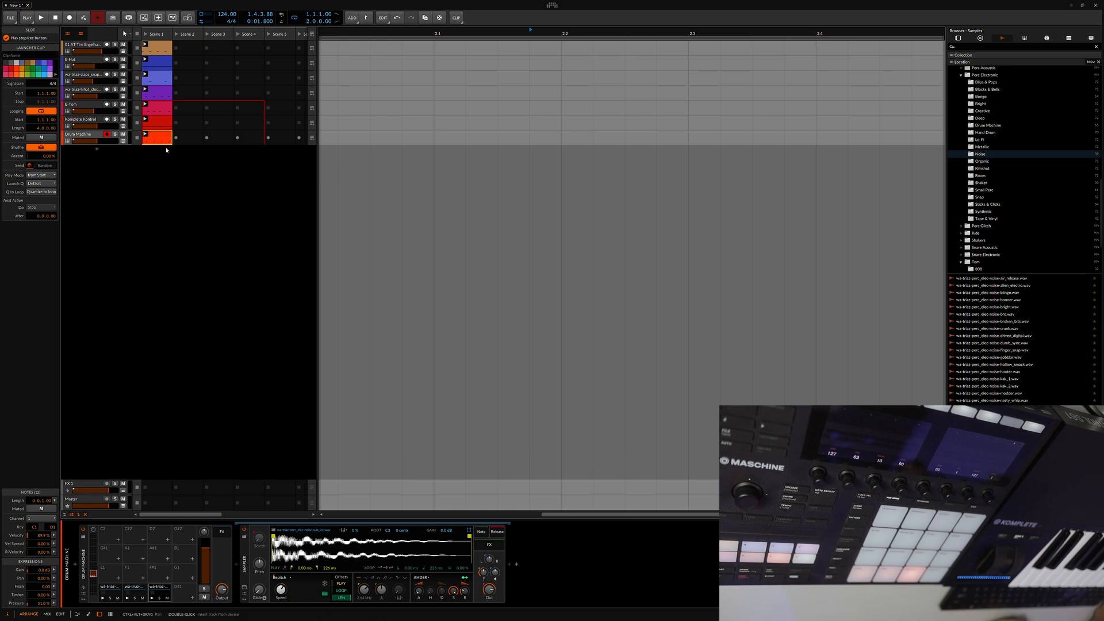
{"action": "double_click", "coordinate": [162, 142]}
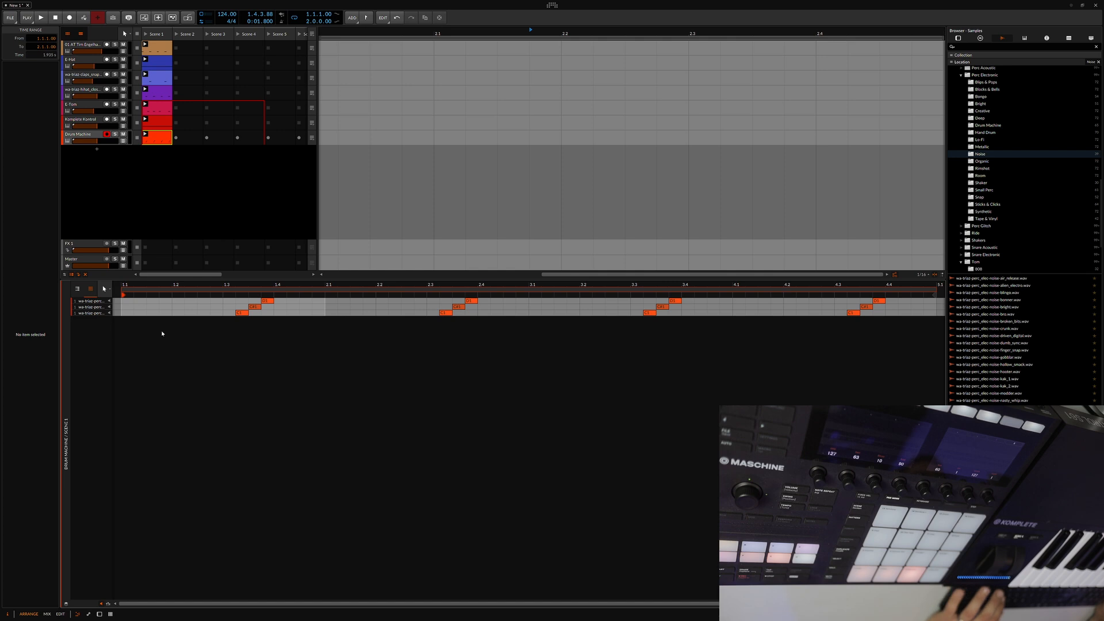
- Play the beat and delete the D1 note in bar 1 of the Drum Machine clip
{"action": "key", "text": "space"}
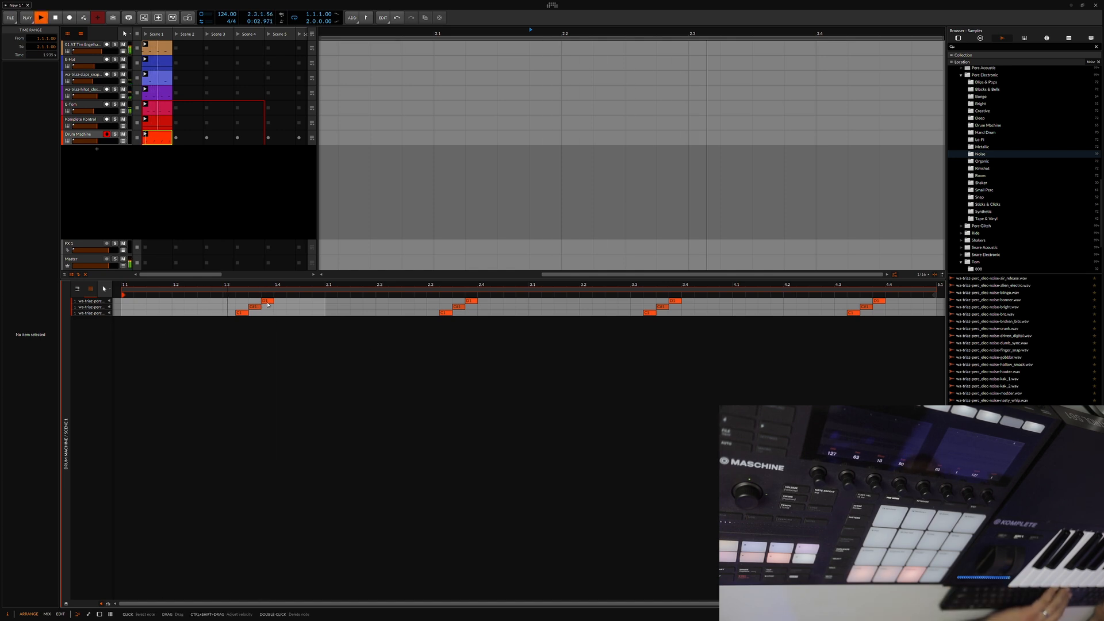
{"action": "left_click", "coordinate": [267, 302]}
{"action": "key", "text": "Delete"}
{"action": "key", "text": "space"}
{"action": "left_click", "coordinate": [471, 301]}
{"action": "key", "text": "Delete"}
{"action": "key", "text": "ctrl+z"}
- During playback, delete the D1 note in bar 3 and add an extra D1 note at 4.4.3
{"action": "key", "text": "space"}
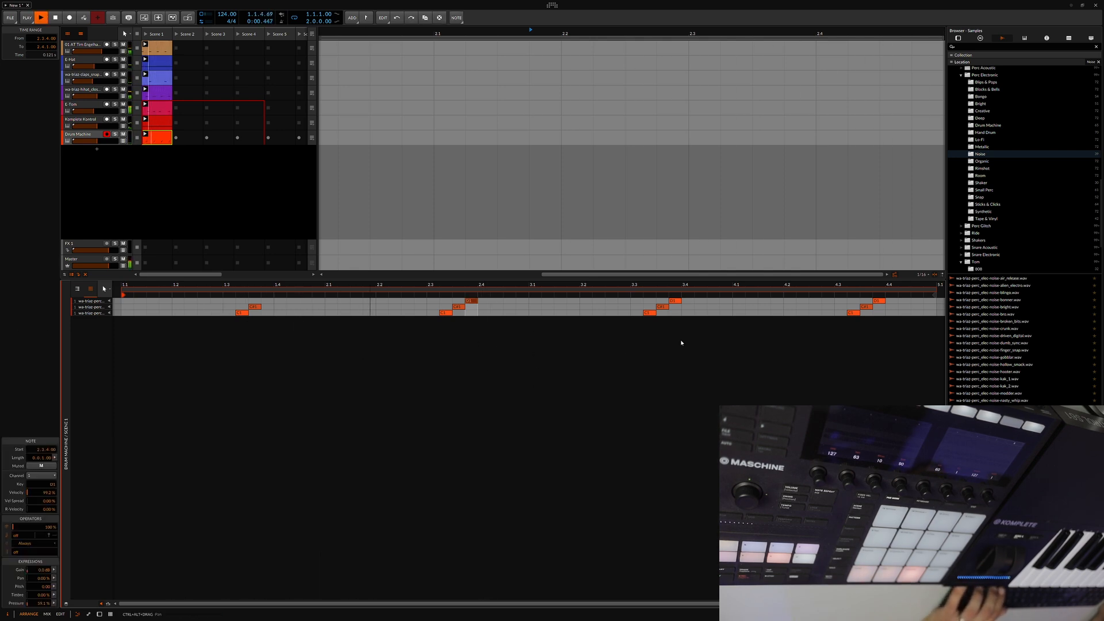
{"action": "left_click", "coordinate": [675, 302]}
{"action": "key", "text": "Delete"}
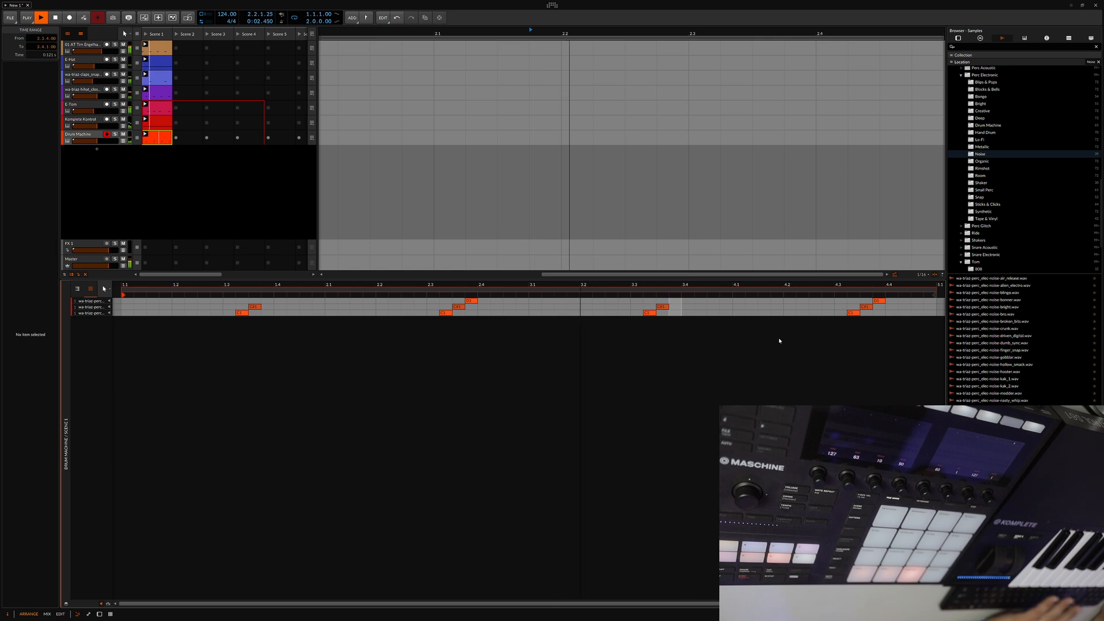
{"action": "double_click", "coordinate": [903, 301]}
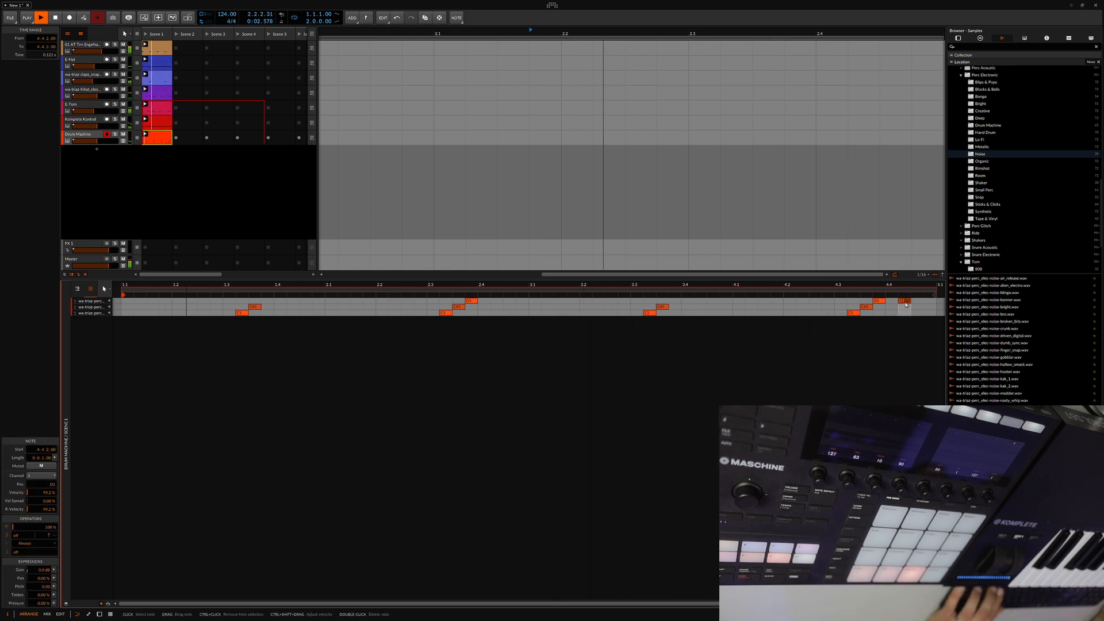
{"action": "left_click_drag", "start_coordinate": [903, 301], "coordinate": [919, 301]}
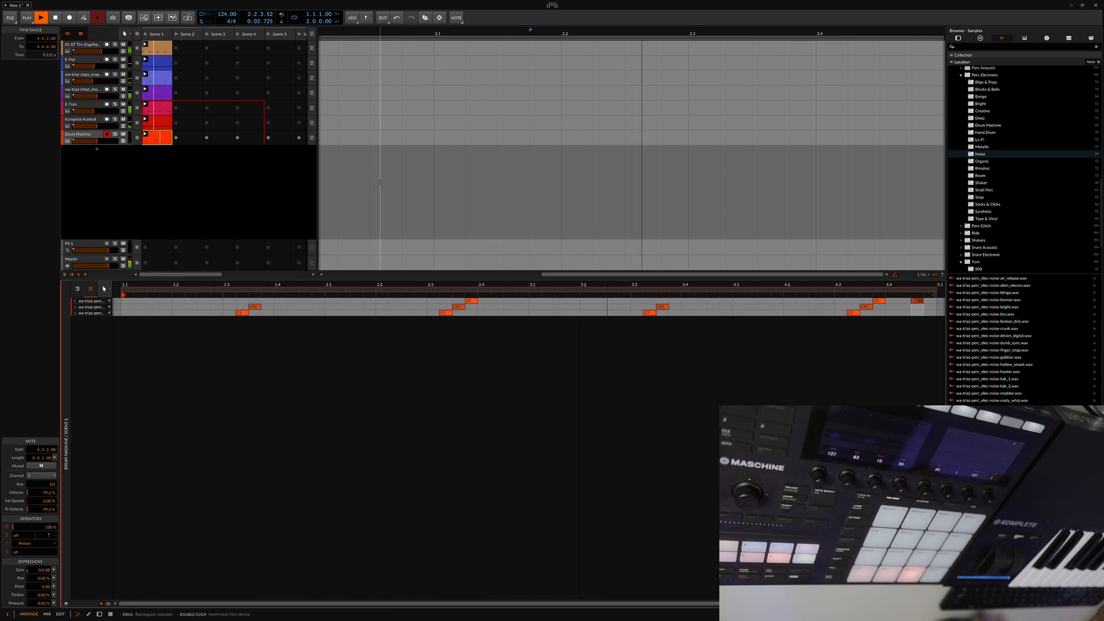
- Add C1 notes at 1.3.4 and 3.3.4 in the Drum Machine clip
{"action": "double_click", "coordinate": [269, 313]}
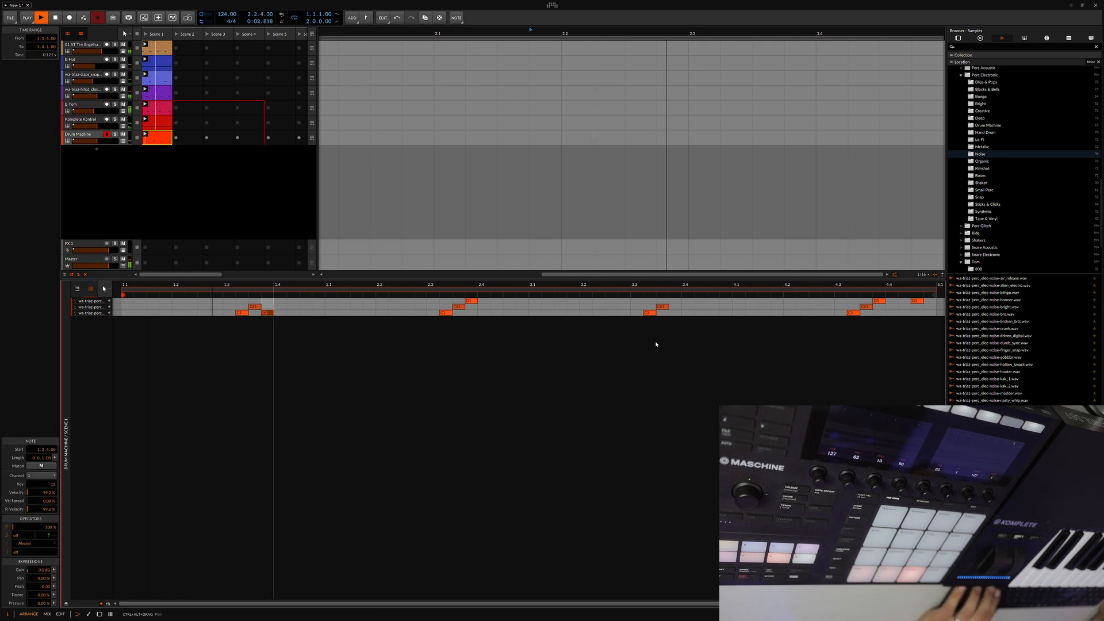
{"action": "double_click", "coordinate": [676, 312]}
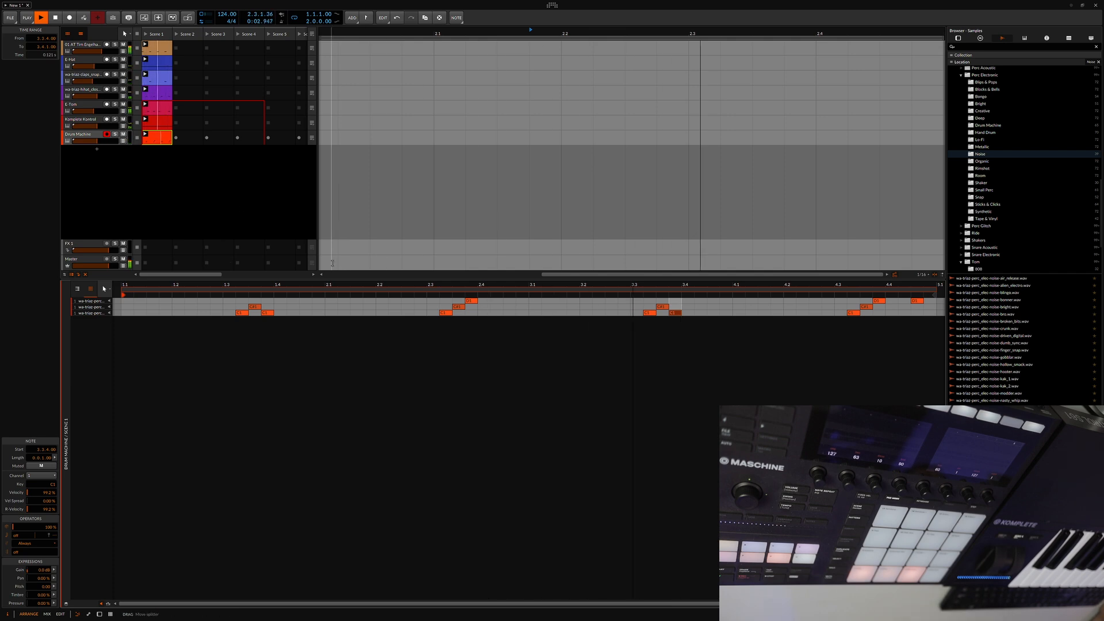
- Insert a Reverb after the Sampler on the Drum Machine's D1 pad and adjust its mix during playback
{"action": "left_click", "coordinate": [81, 137]}
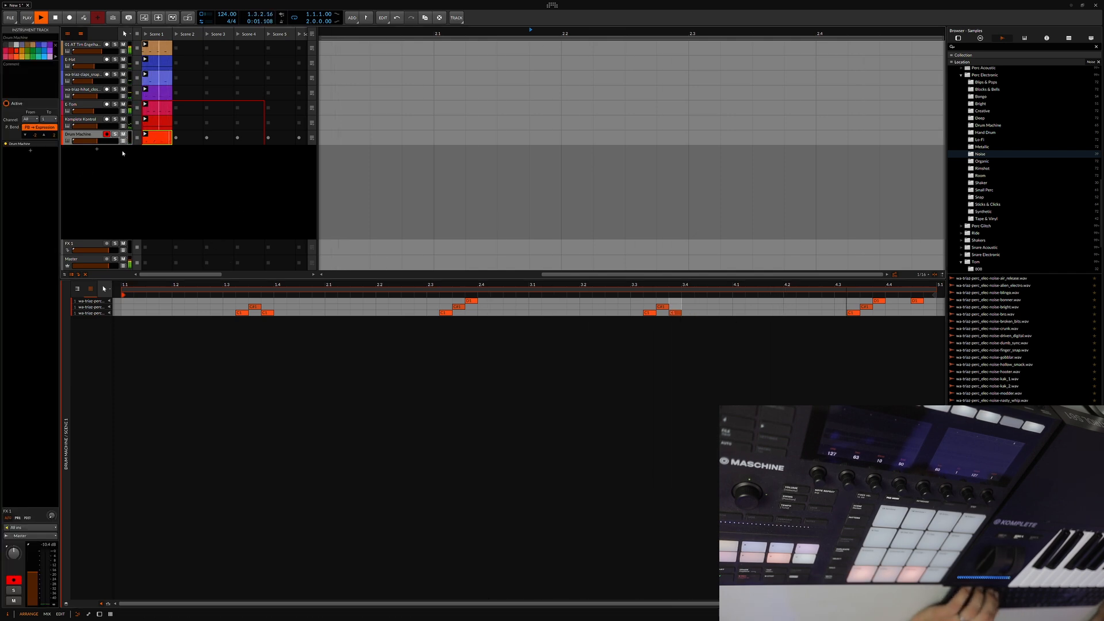
{"action": "key", "text": "d"}
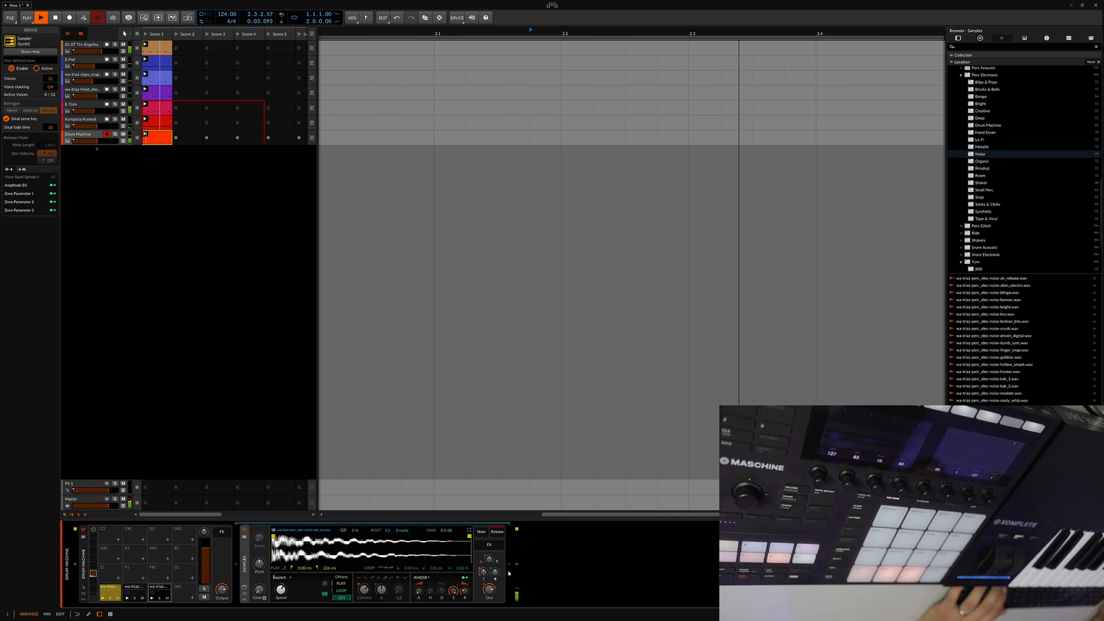
{"action": "left_click", "coordinate": [162, 592]}
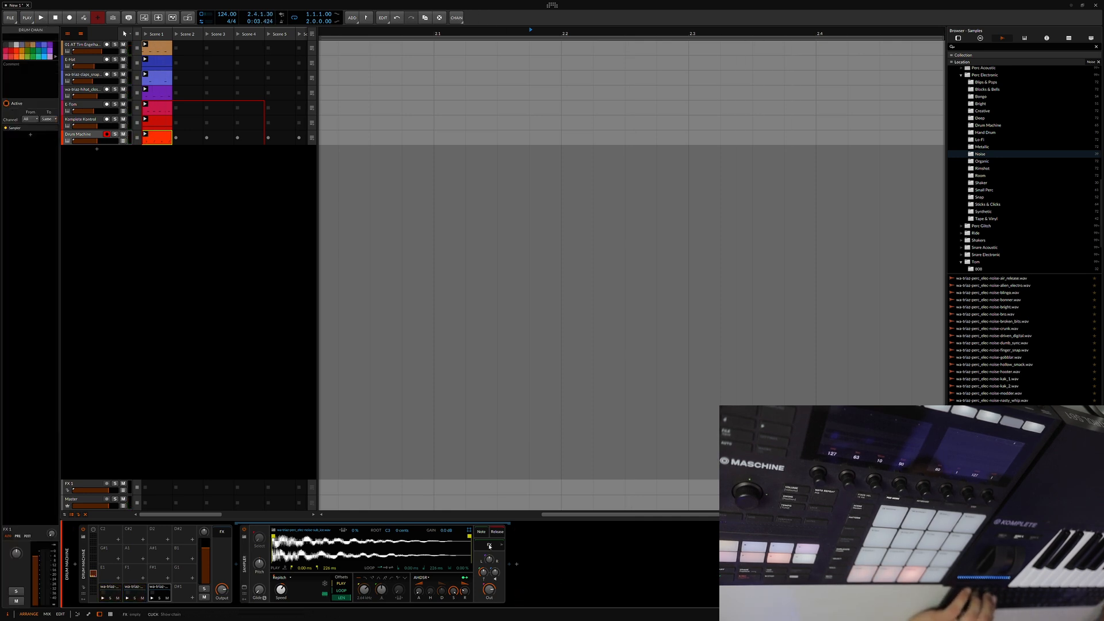
{"action": "left_click", "coordinate": [154, 598]}
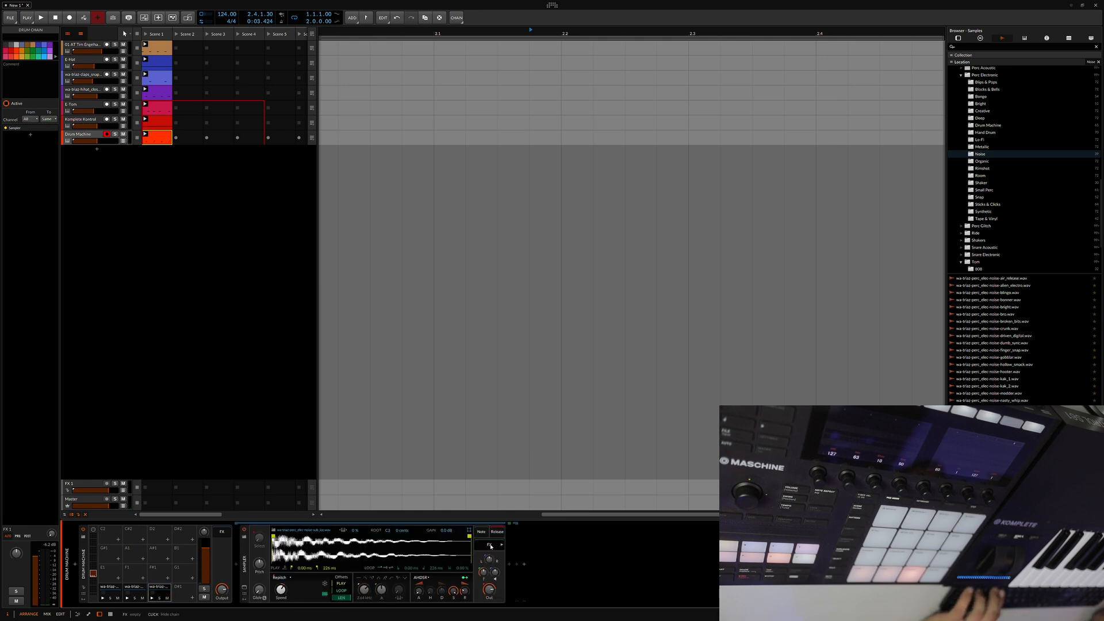
{"action": "left_click", "coordinate": [511, 566]}
{"action": "type", "text": "reve"}
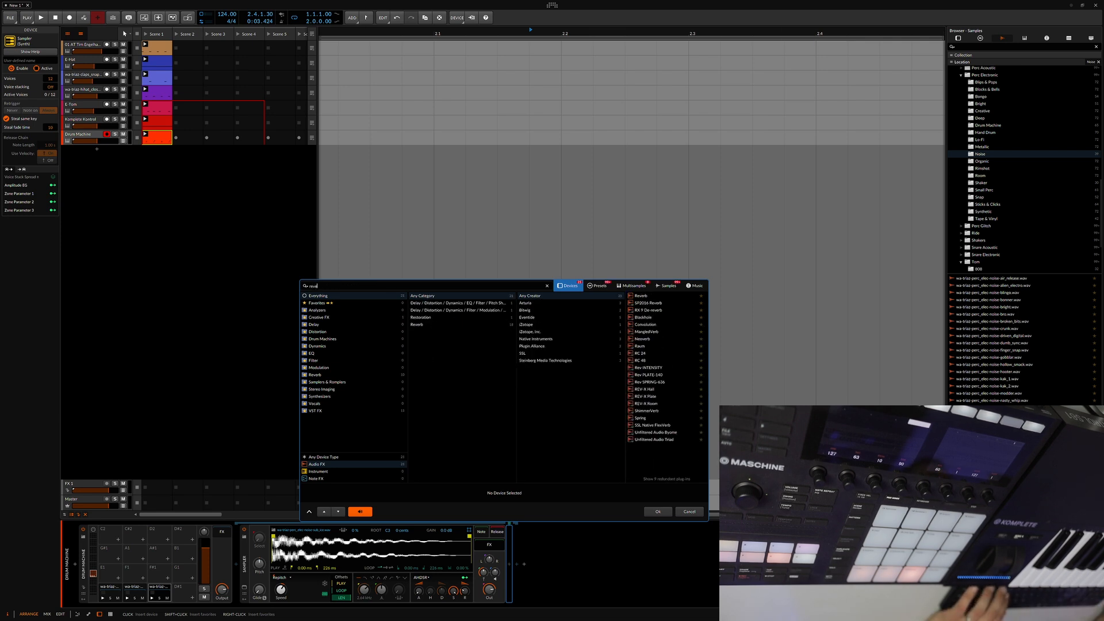
{"action": "left_click", "coordinate": [644, 297]}
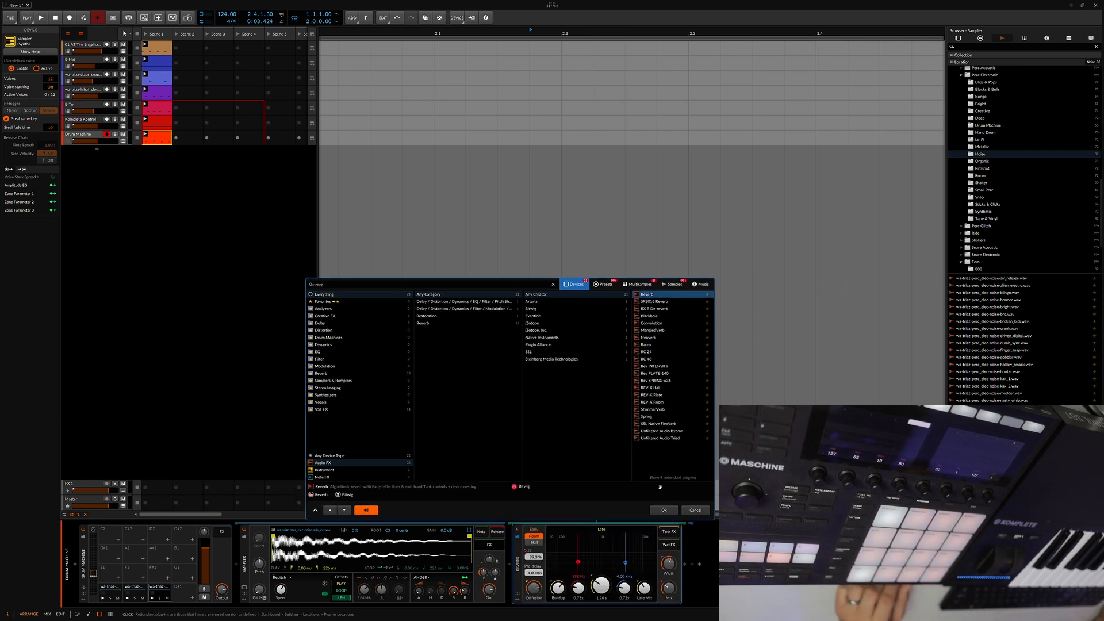
{"action": "left_click", "coordinate": [664, 511]}
{"action": "key", "text": "space"}
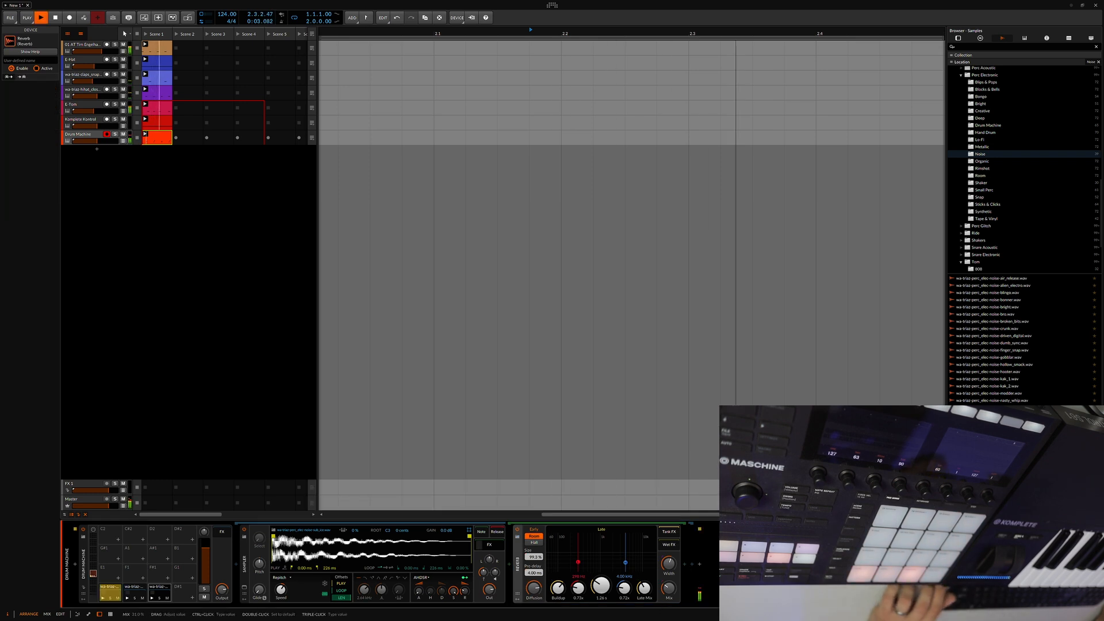
{"action": "left_click_drag", "start_coordinate": [669, 588], "coordinate": [669, 589]}
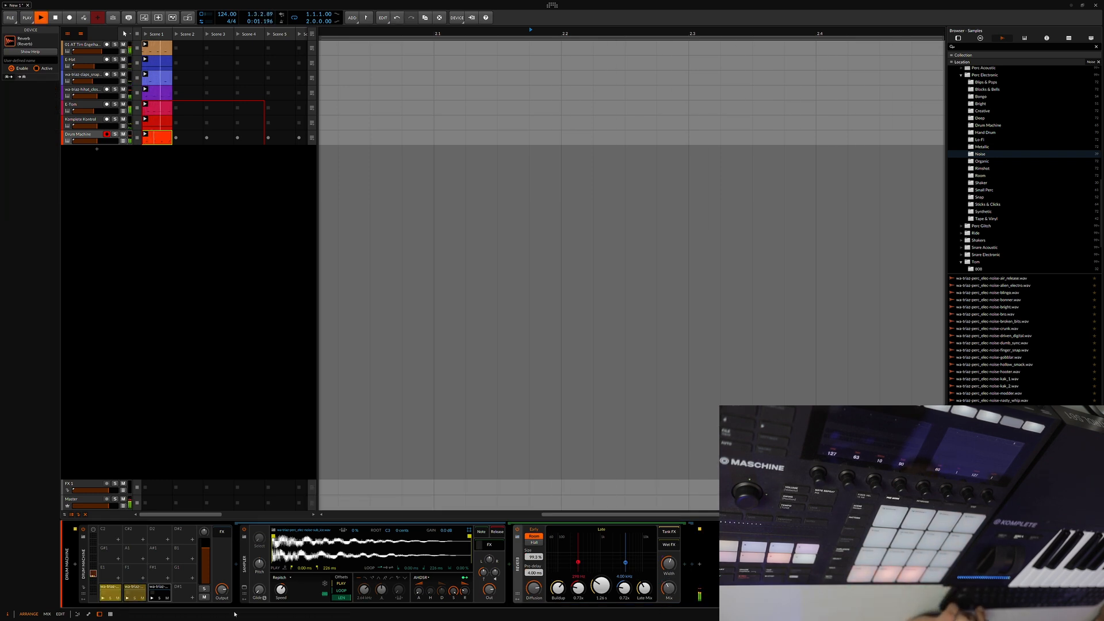
- Insert an EQ-2 after the Drum Machine and roll off its low end during playback
{"action": "left_click", "coordinate": [223, 534]}
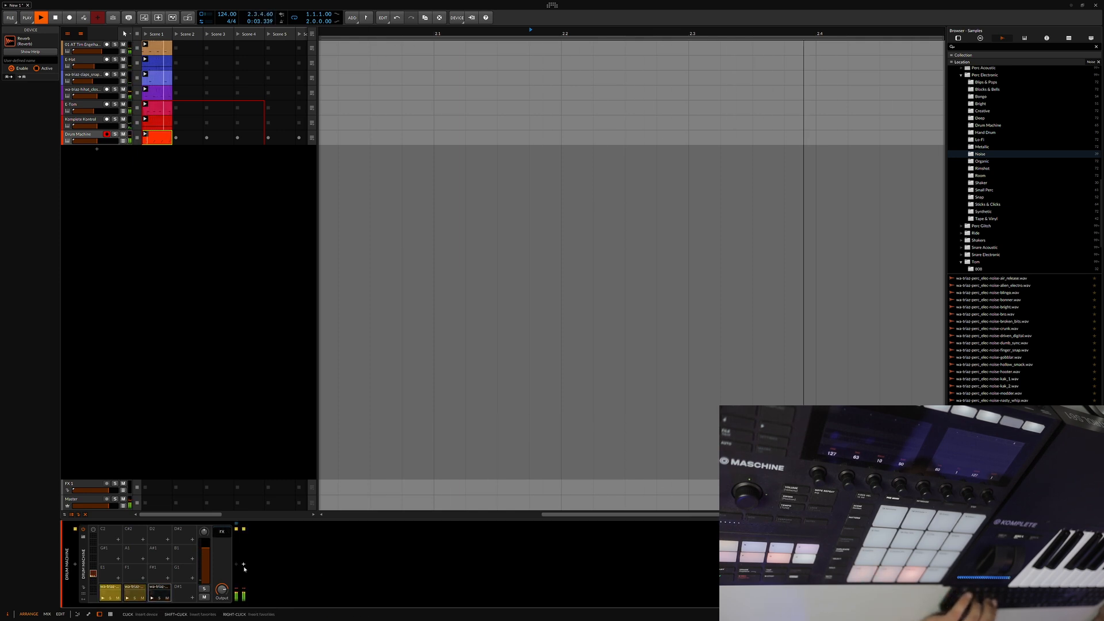
{"action": "double_click", "coordinate": [323, 599]}
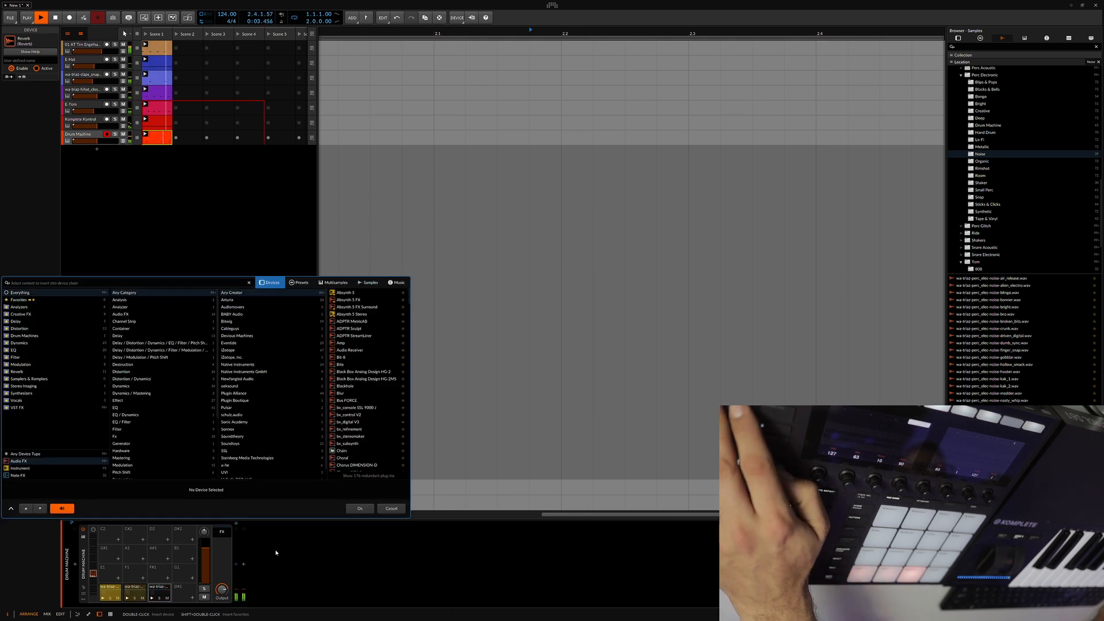
{"action": "left_click", "coordinate": [237, 564]}
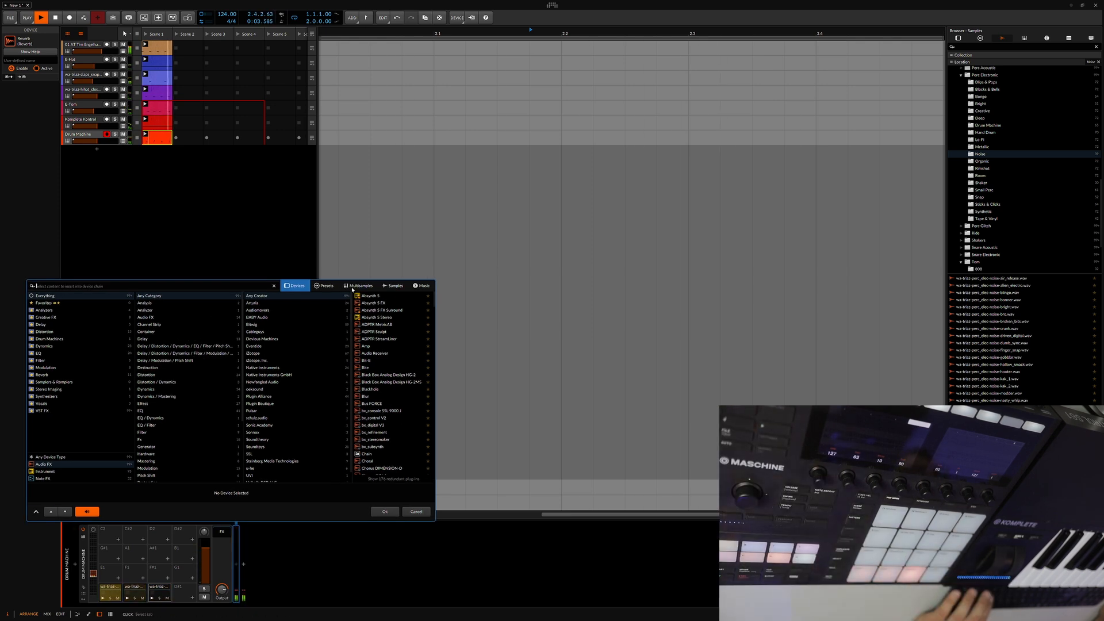
{"action": "type", "text": "eq"}
{"action": "key", "text": "Down"}
{"action": "double_click", "coordinate": [371, 311]}
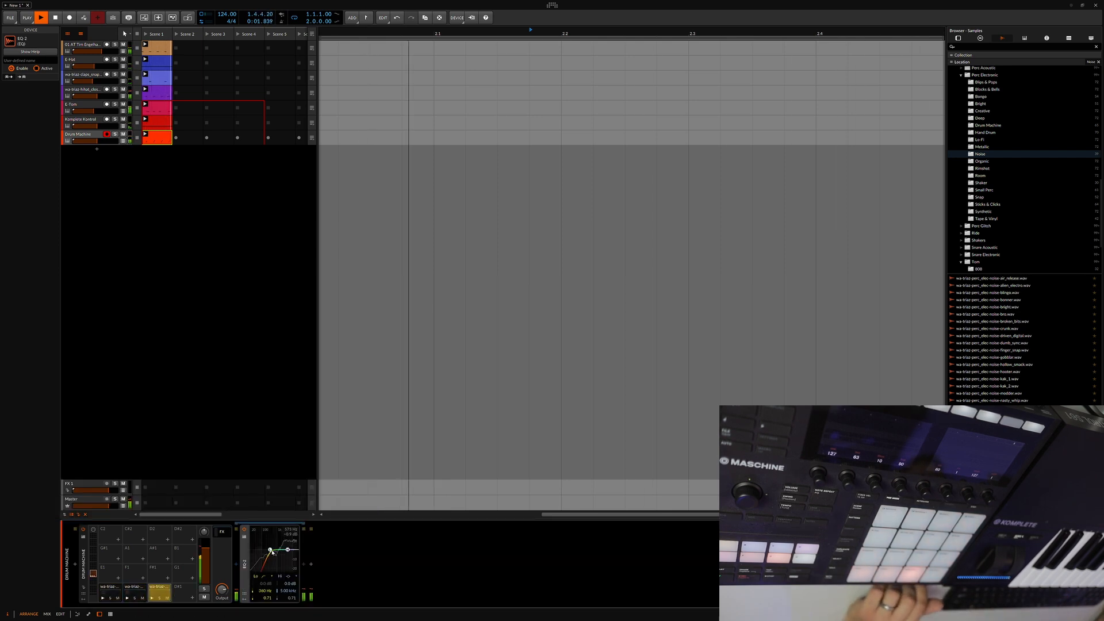
{"action": "left_click", "coordinate": [197, 247]}
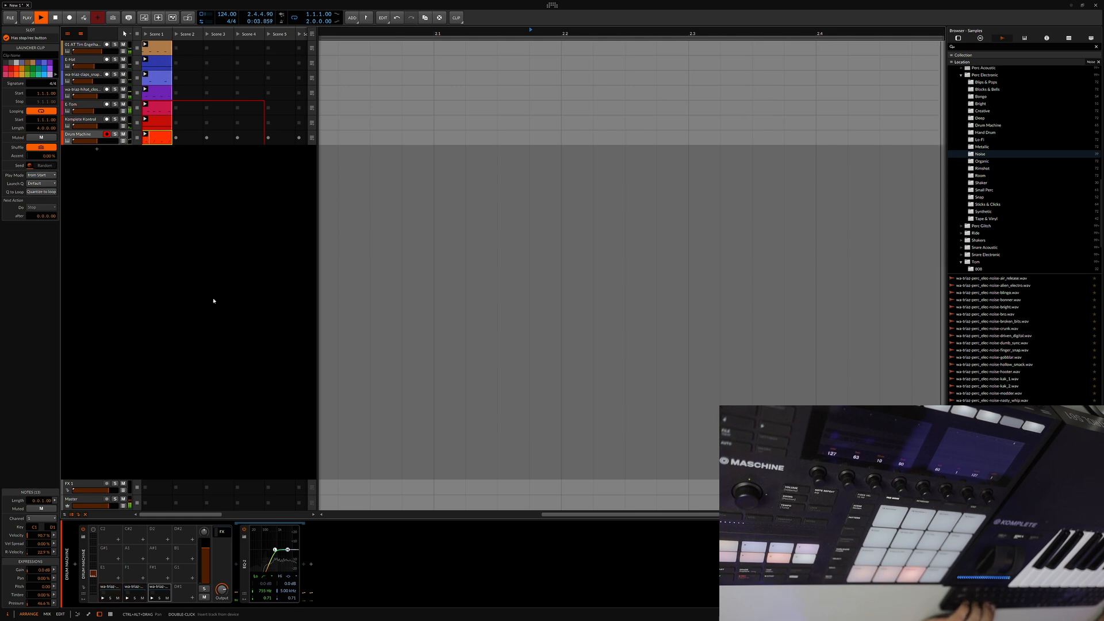
{"action": "left_click", "coordinate": [122, 271]}
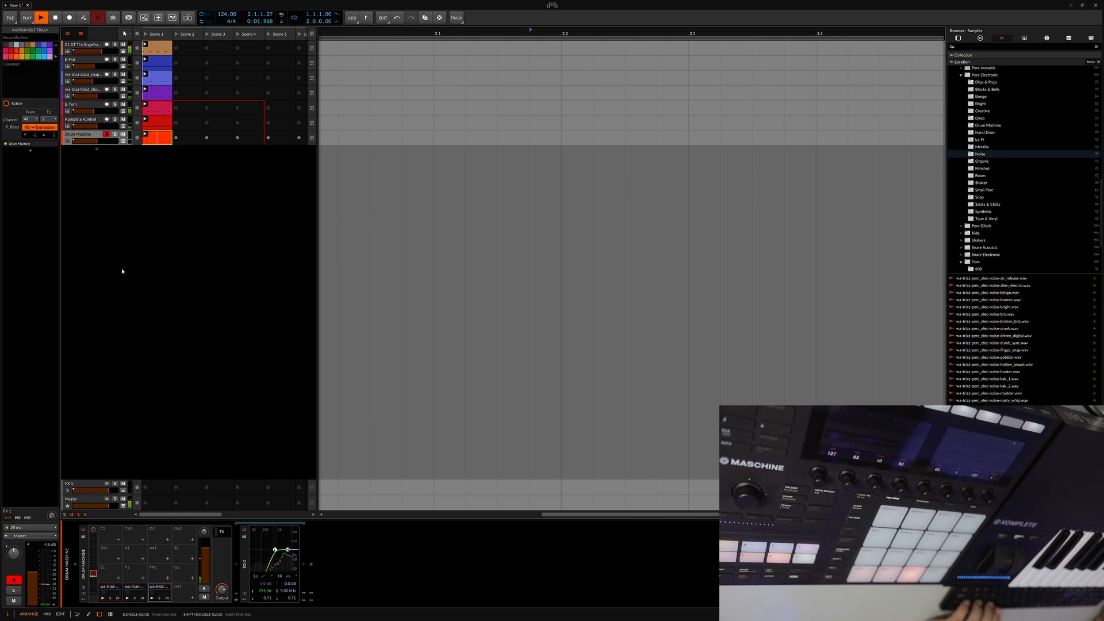
{"action": "left_click", "coordinate": [158, 273]}
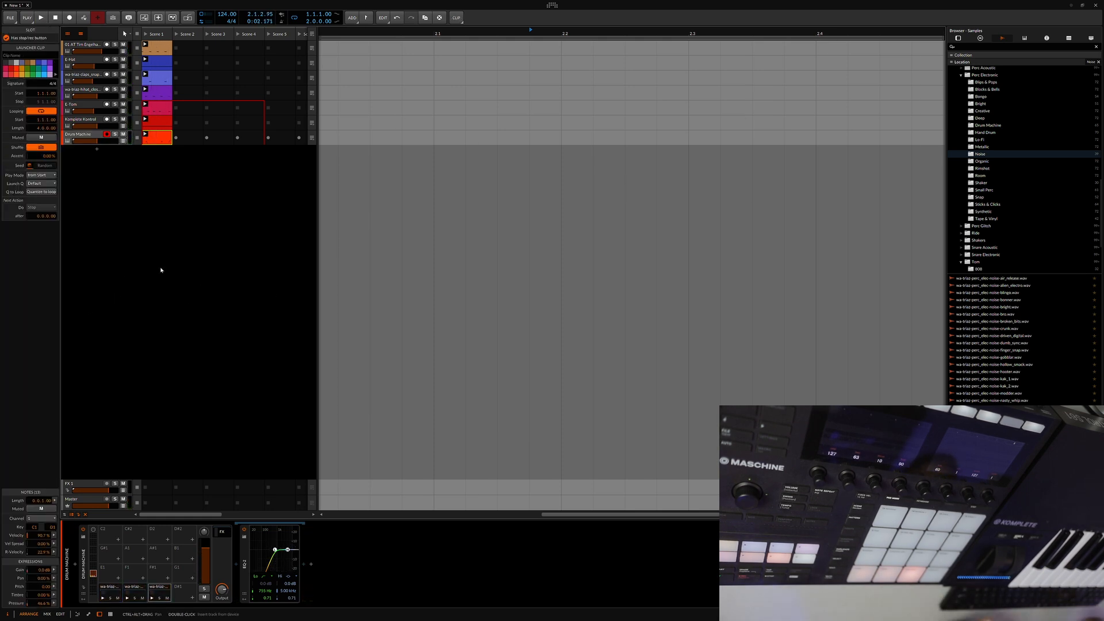
- Group all seven drum and percussion tracks and name the group Drums
{"action": "left_click", "coordinate": [89, 48], "text": "shift"}
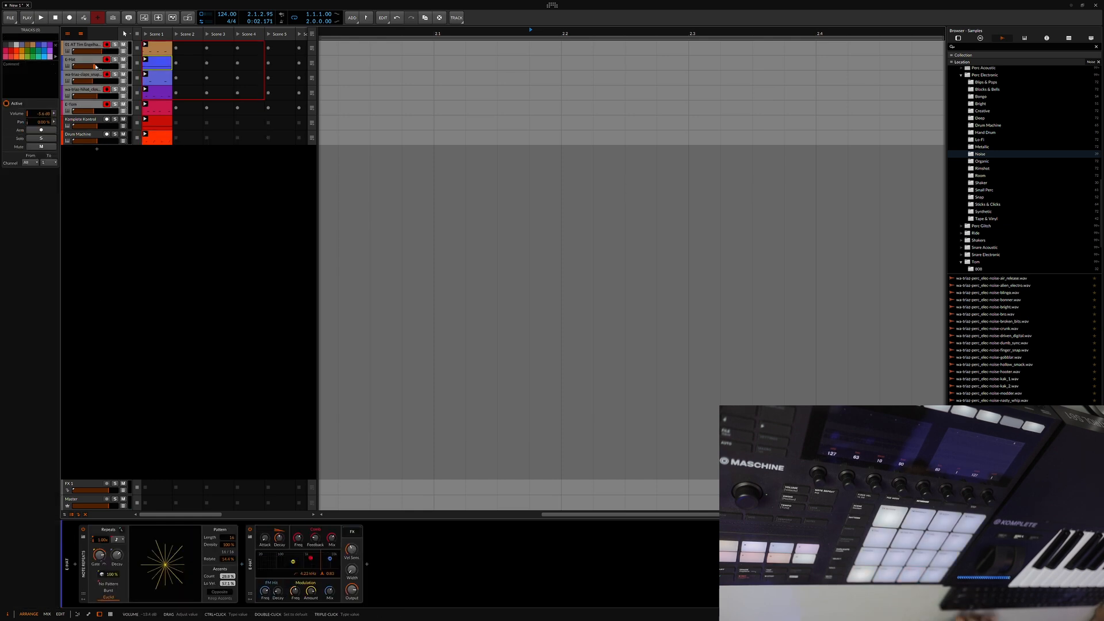
{"action": "left_click", "coordinate": [87, 140], "text": "shift"}
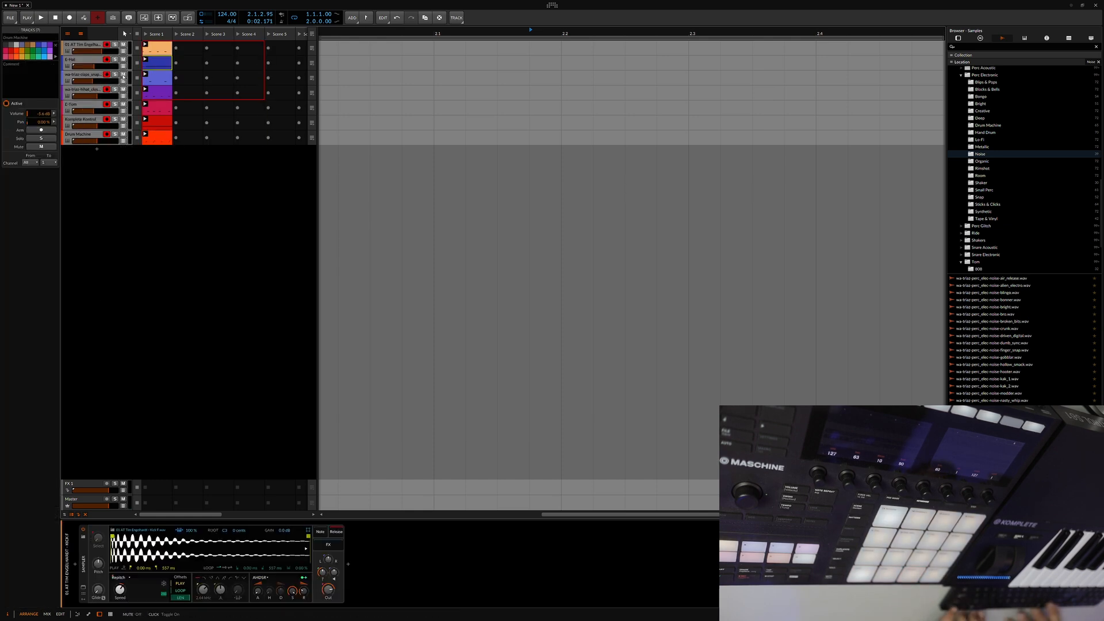
{"action": "key", "text": "ctrl+g"}
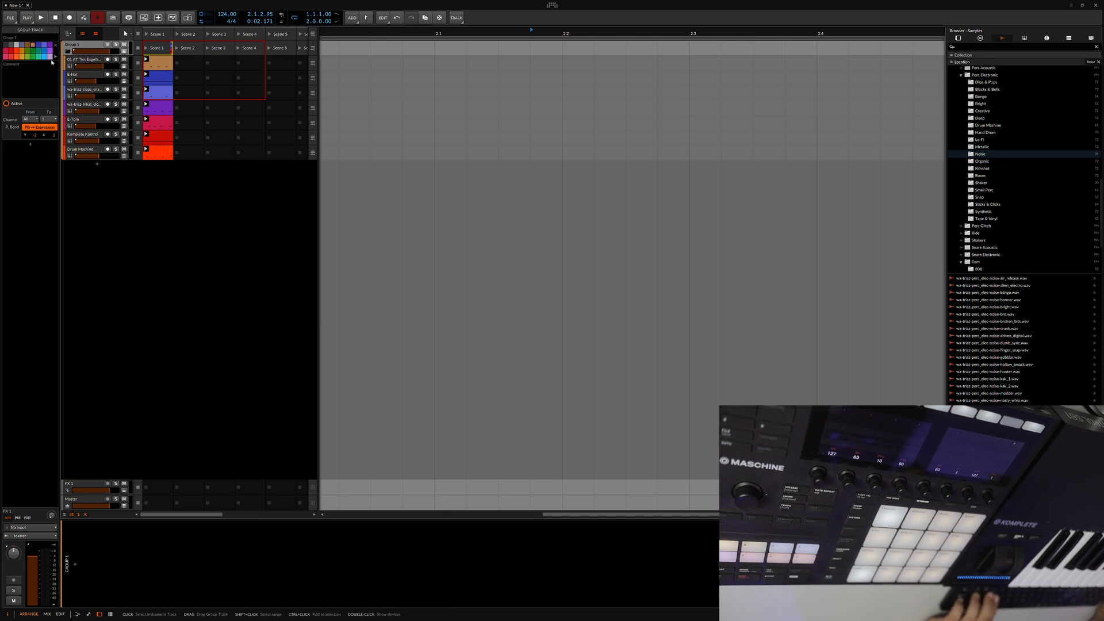
{"action": "triple_click", "coordinate": [17, 38]}
{"action": "type", "text": "Dr"}
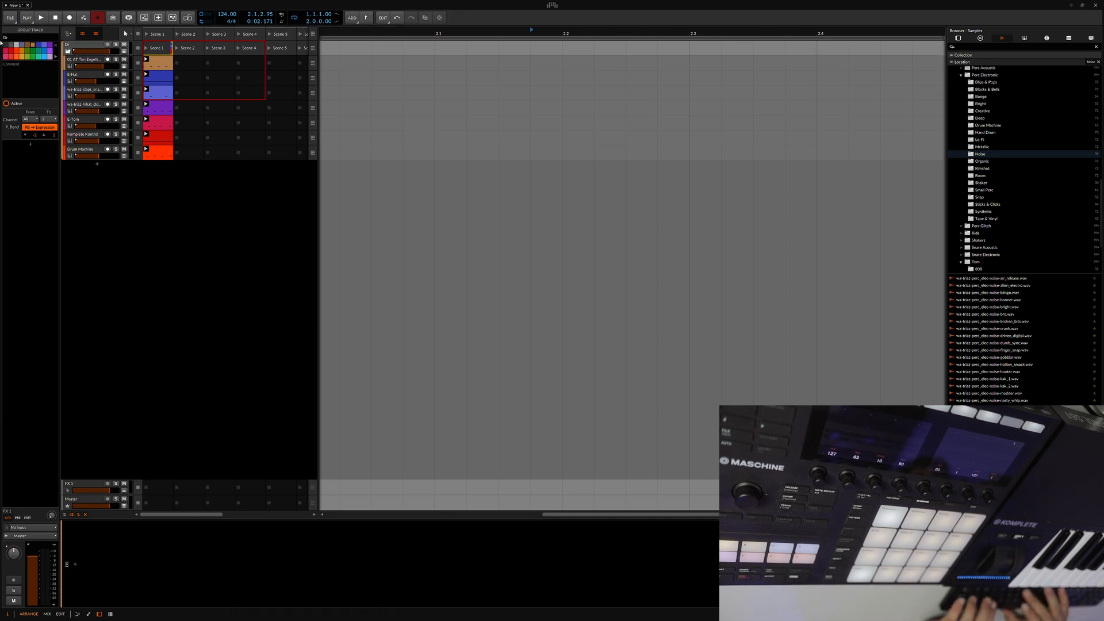
{"action": "key", "text": "Return"}
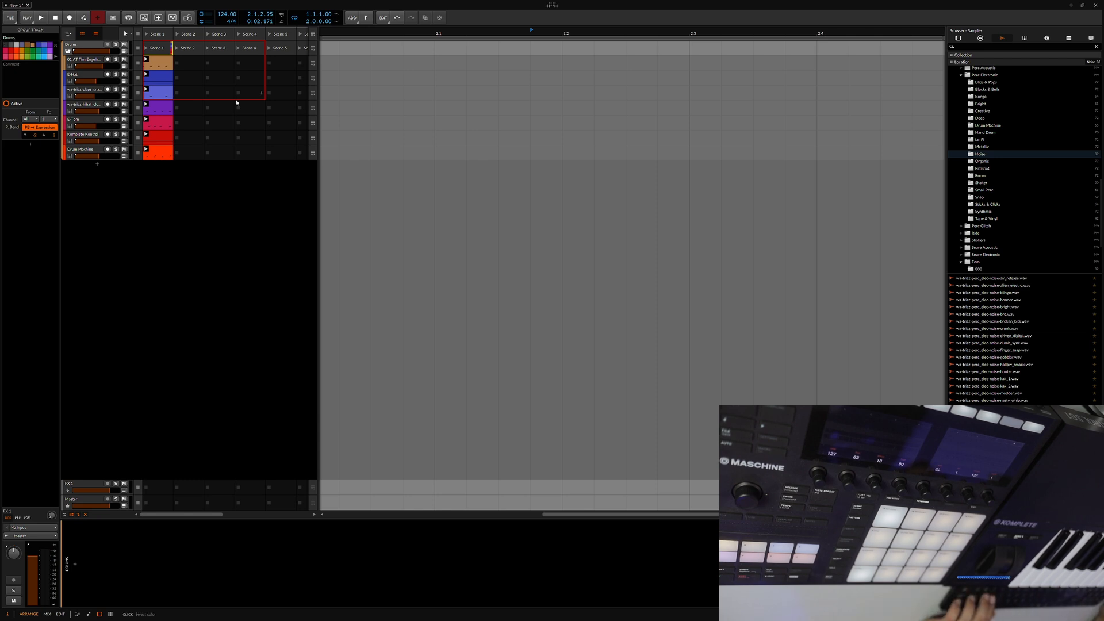
- Color the Drums group and all the tracks inside it blue
{"action": "left_click_drag", "start_coordinate": [236, 103], "coordinate": [236, 100]}
{"action": "left_click", "coordinate": [86, 65]}
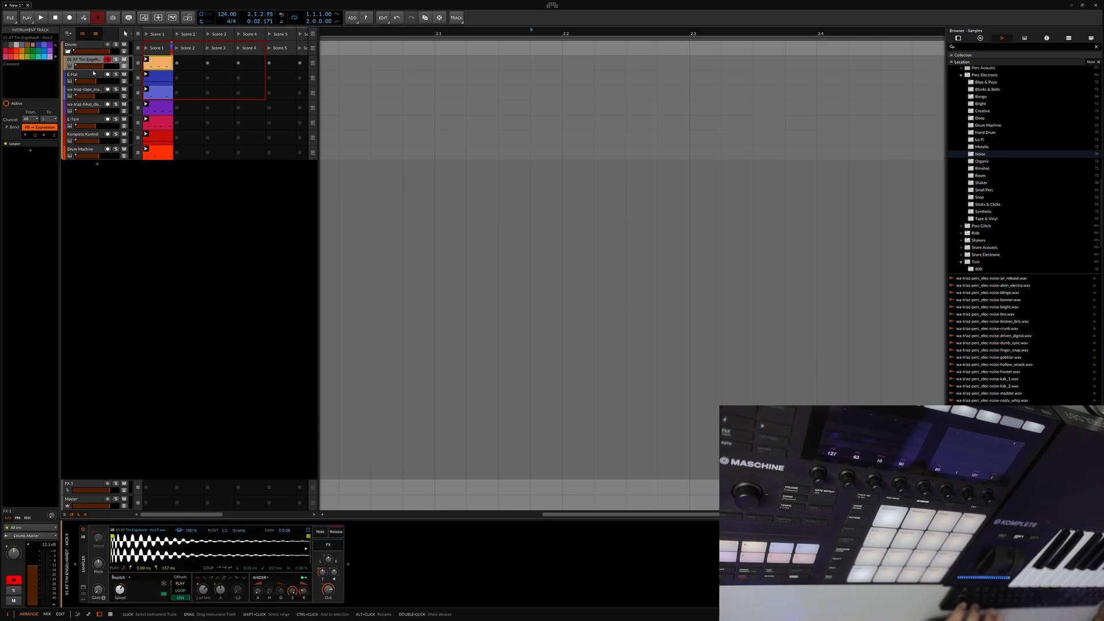
{"action": "left_click", "coordinate": [90, 76]}
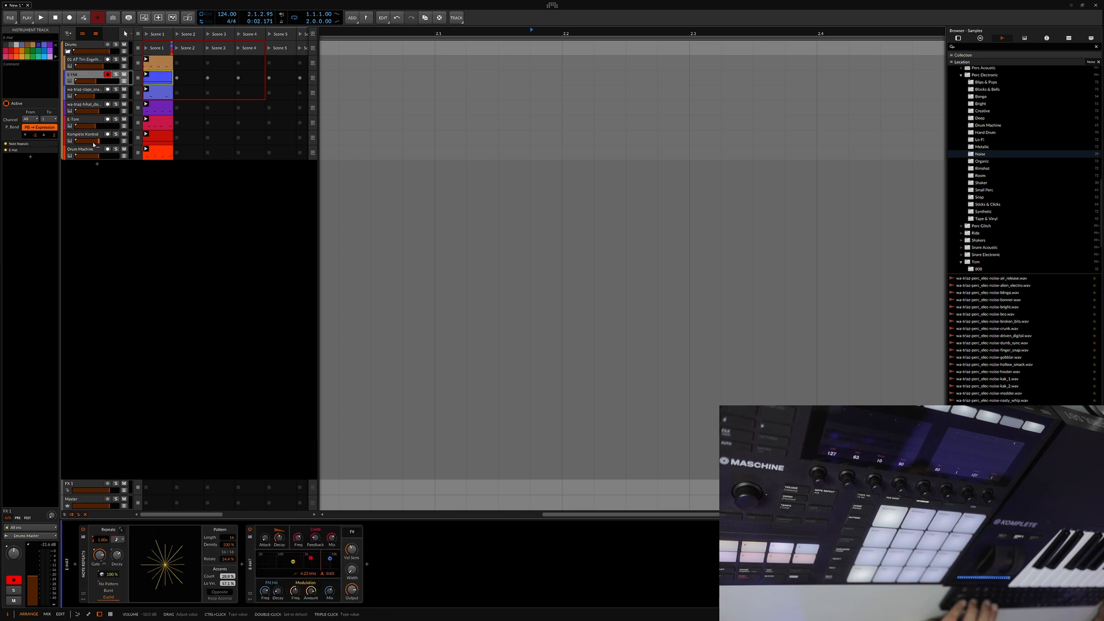
{"action": "left_click", "coordinate": [93, 147], "text": "shift"}
{"action": "left_click", "coordinate": [83, 64]}
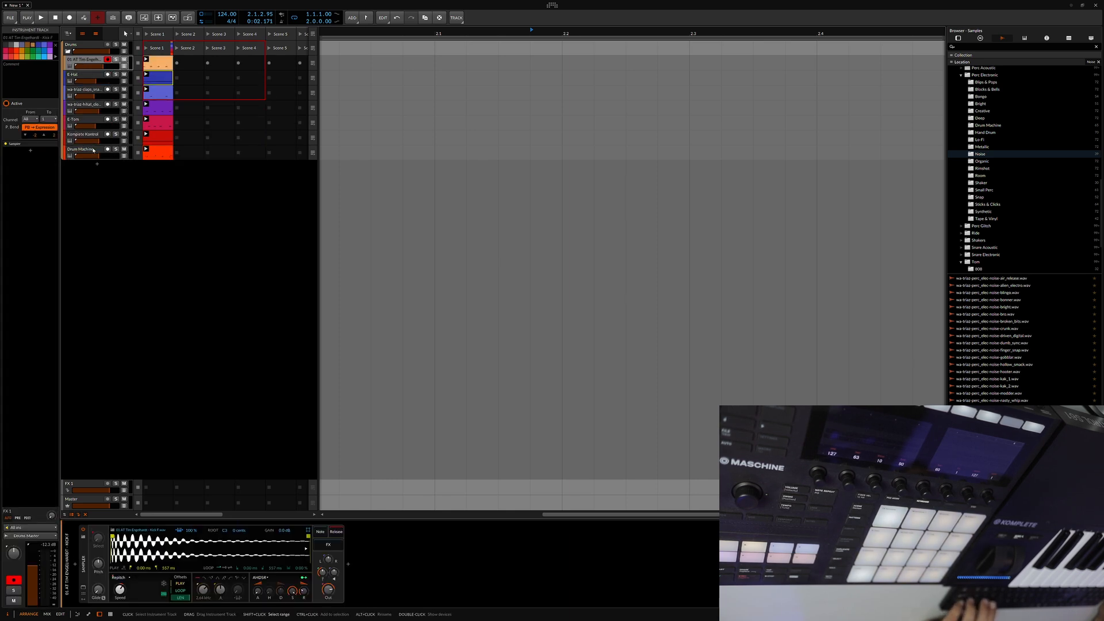
{"action": "left_click", "coordinate": [93, 149], "text": "shift"}
{"action": "left_click", "coordinate": [45, 57]}
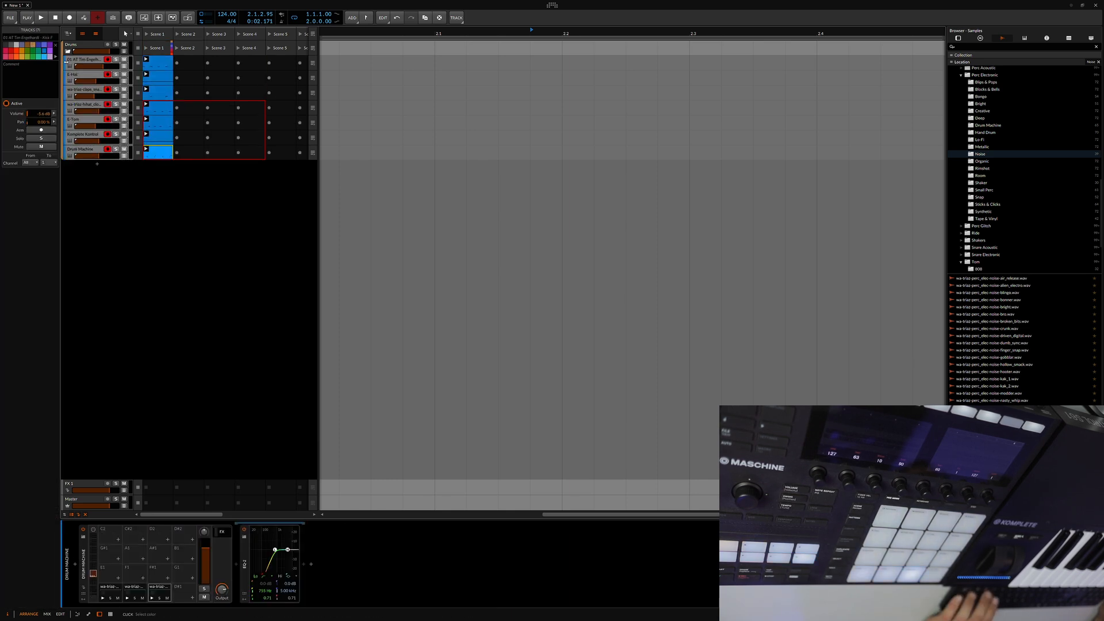
{"action": "left_click", "coordinate": [84, 50]}
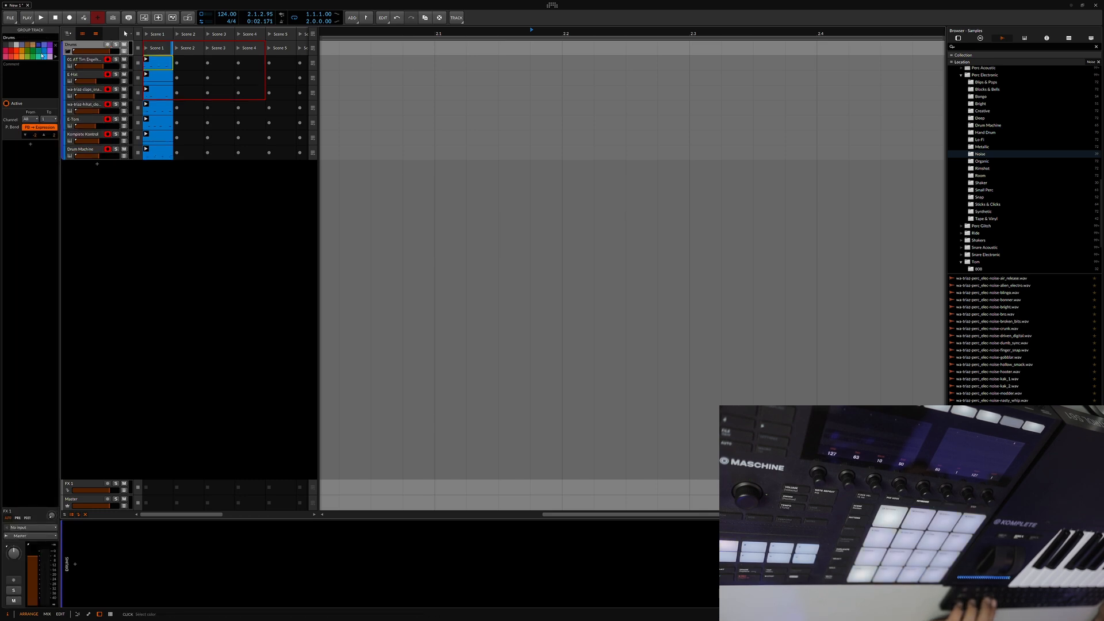
{"action": "left_click", "coordinate": [184, 211]}
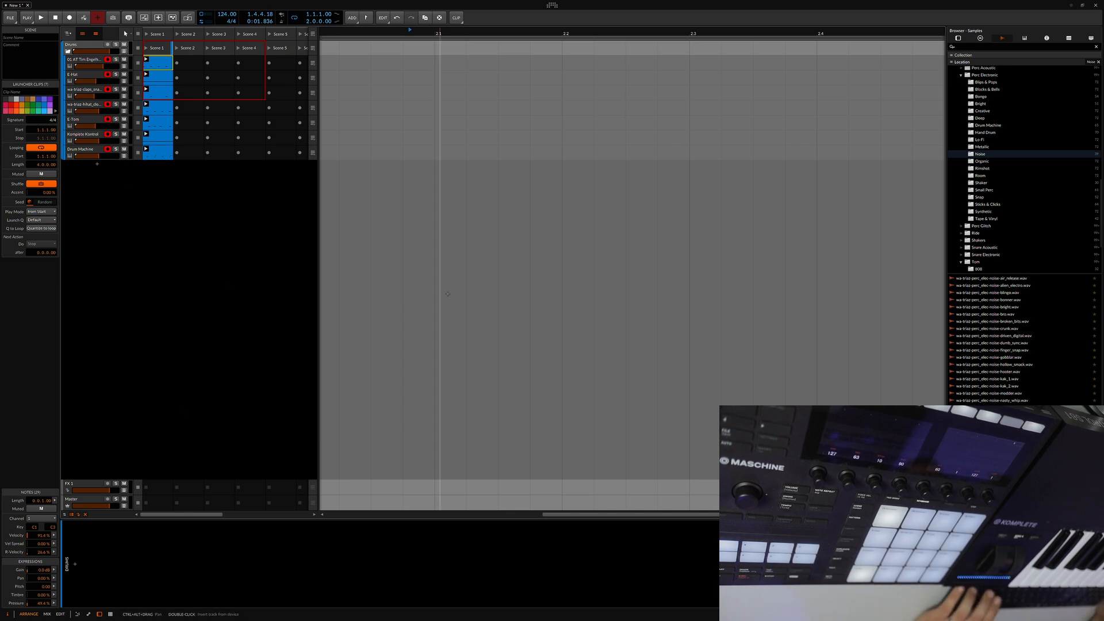
{"action": "left_click", "coordinate": [222, 199]}
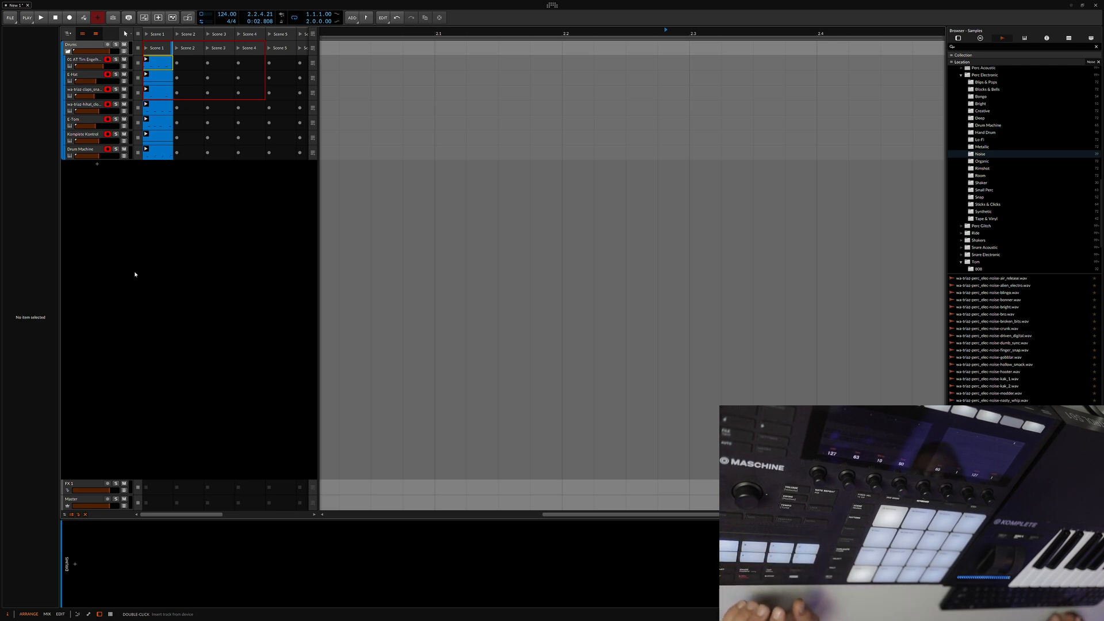
- Add an instrument track below the Drums group and load the Hive synth on it
{"action": "key", "text": "ctrl+t"}
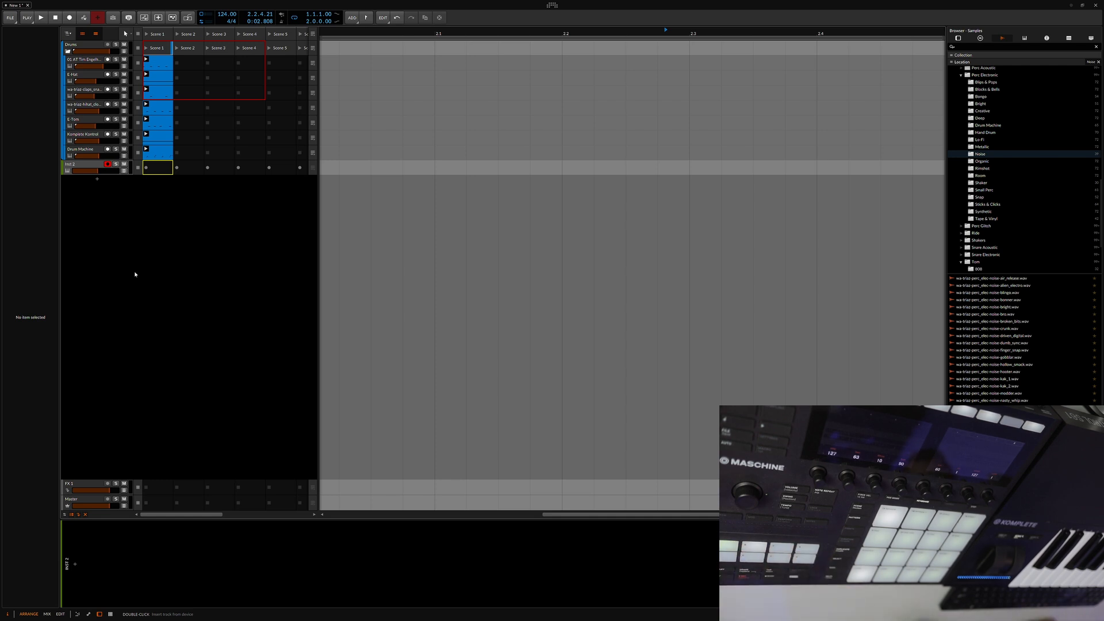
{"action": "key", "text": "b"}
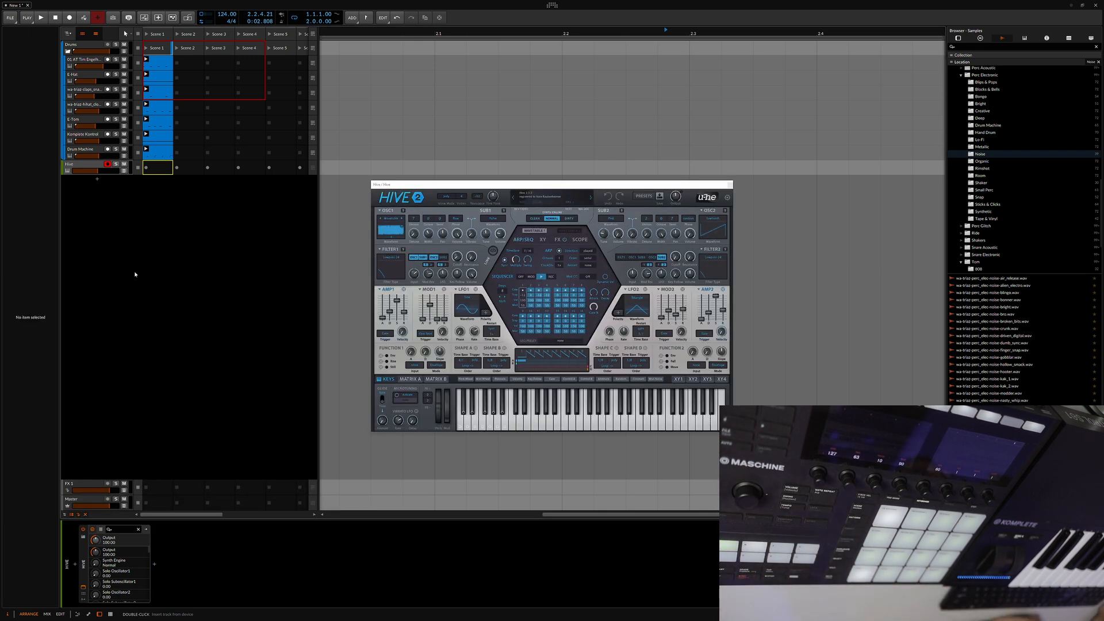
{"action": "left_click_drag", "start_coordinate": [488, 185], "coordinate": [221, 211]}
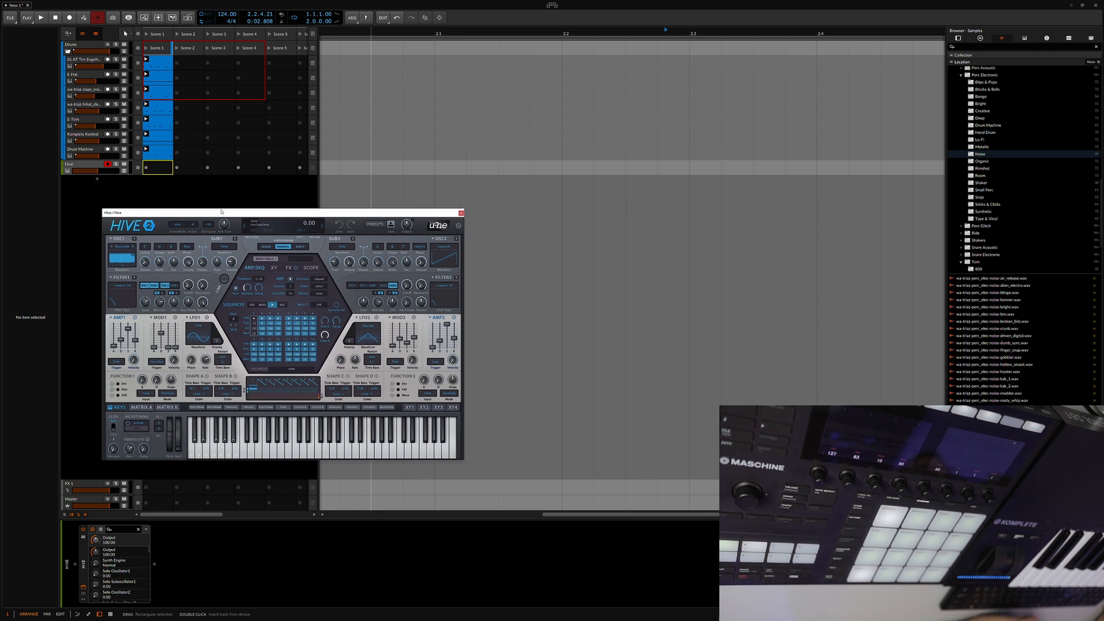
- Browse Hive's presets and load the bass preset BS Inu
{"action": "left_click", "coordinate": [373, 225]}
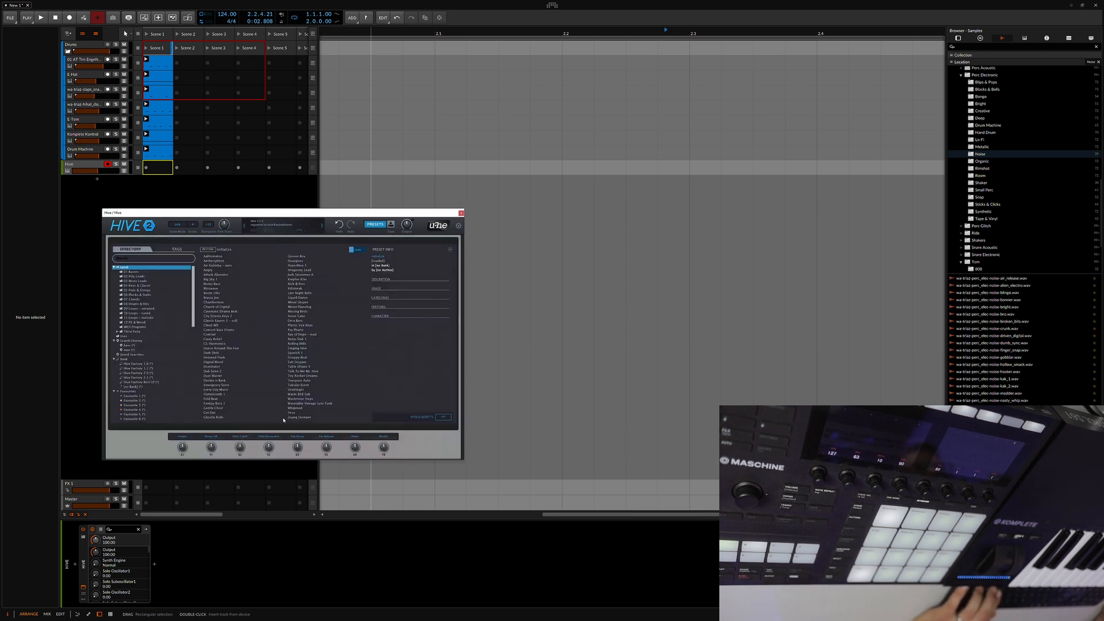
{"action": "left_click", "coordinate": [128, 327]}
{"action": "left_click", "coordinate": [117, 332]}
{"action": "left_click", "coordinate": [138, 363]}
{"action": "left_click", "coordinate": [210, 316]}
{"action": "left_click", "coordinate": [369, 227]}
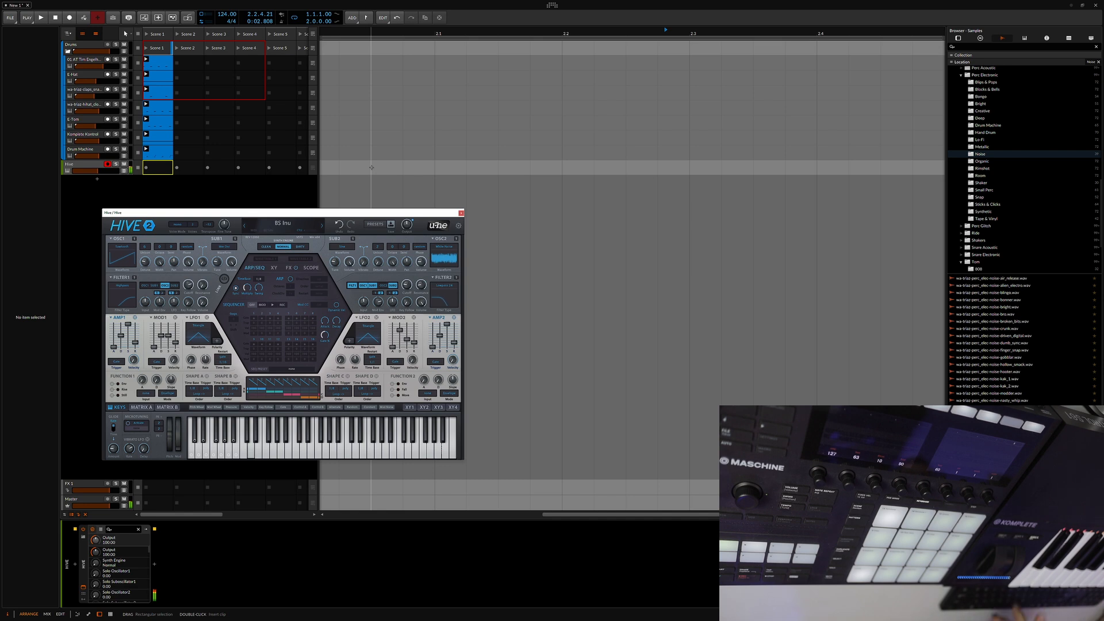
- Record a bass line over the beat into a new Hive clip in Scene 1 with launcher overdub enabled
{"action": "double_click", "coordinate": [156, 172]}
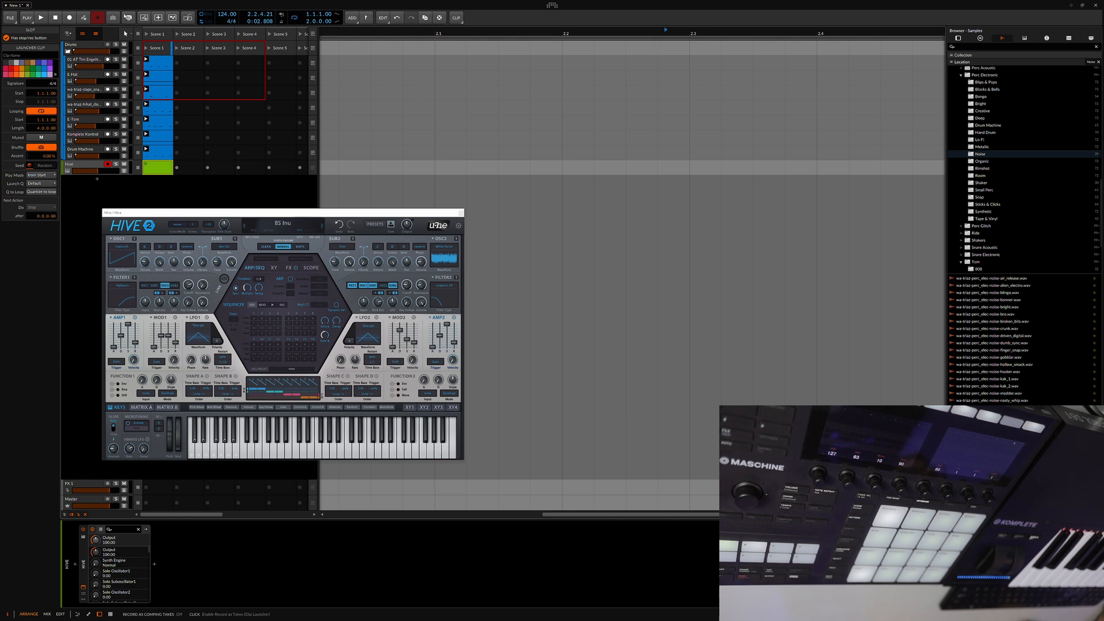
{"action": "left_click", "coordinate": [32, 21]}
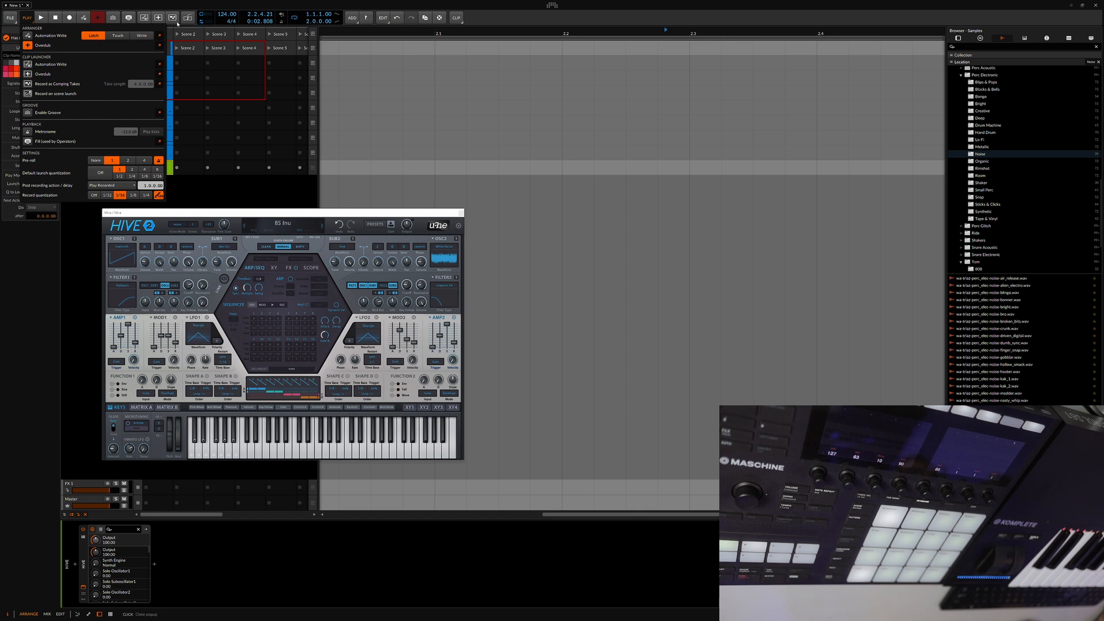
{"action": "left_click", "coordinate": [27, 19]}
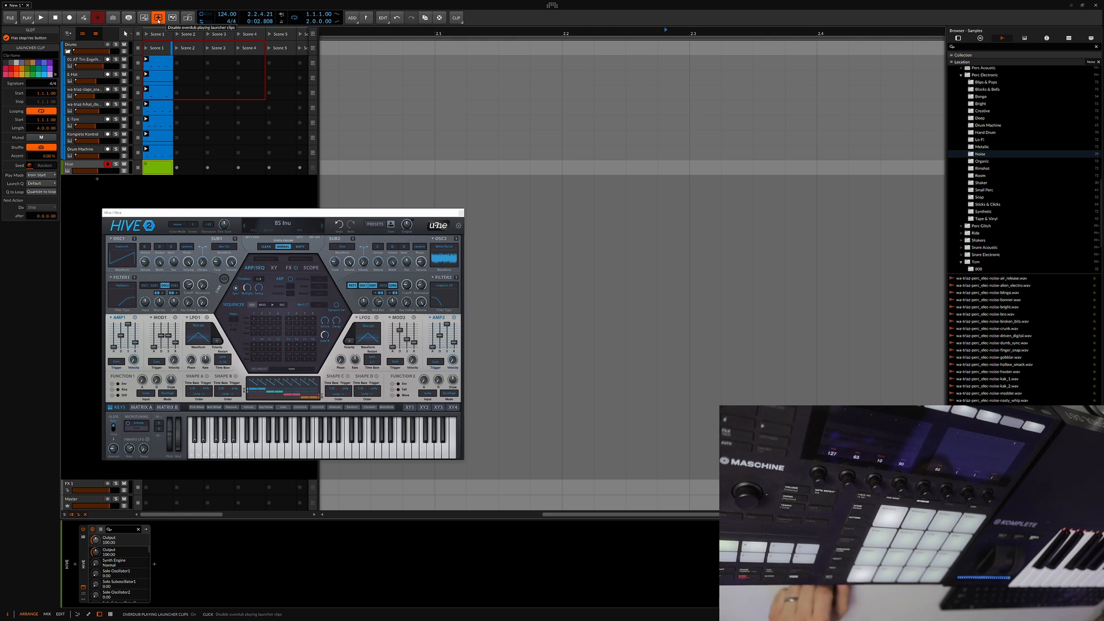
{"action": "key", "text": "space"}
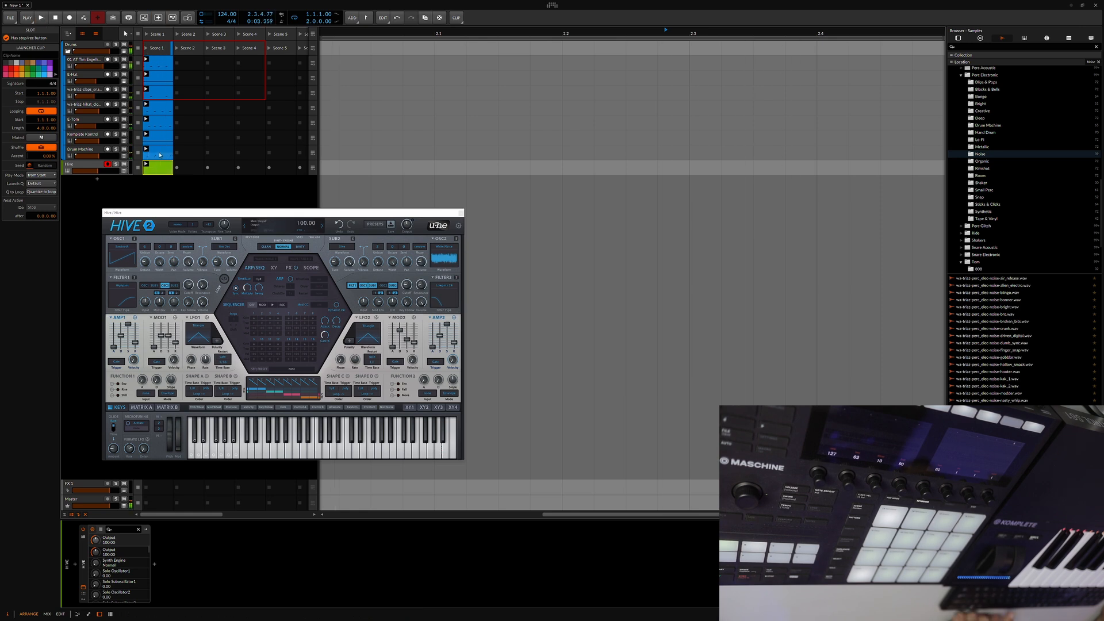
{"action": "key", "text": "space"}
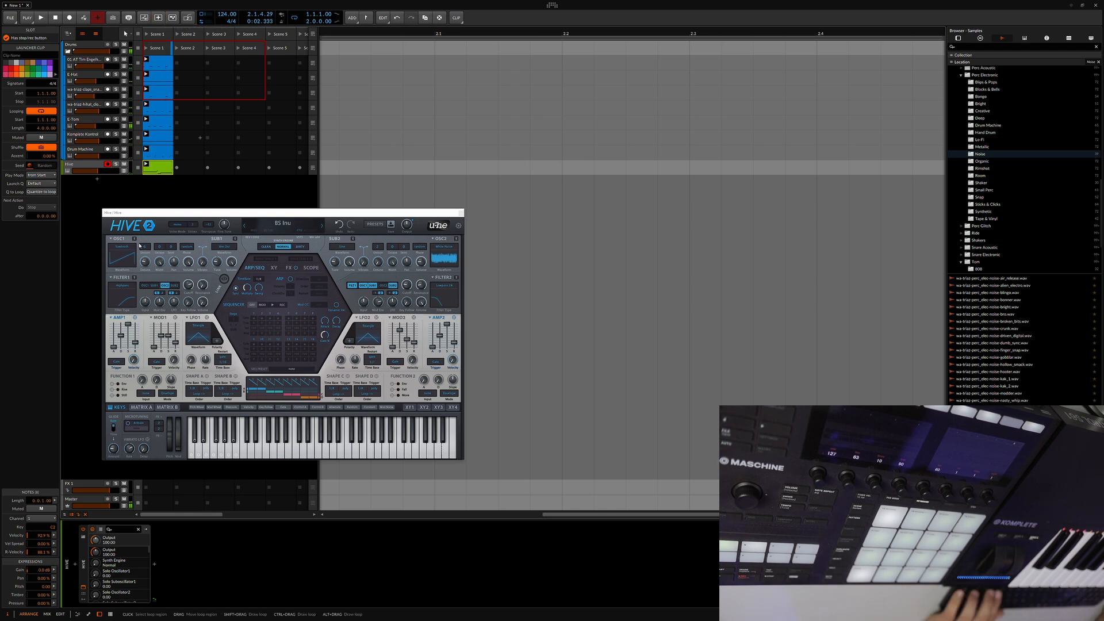
- In the Hive clip, delete the first long note and extend the following one back to 1.1.1, then close the synth window
{"action": "double_click", "coordinate": [159, 172]}
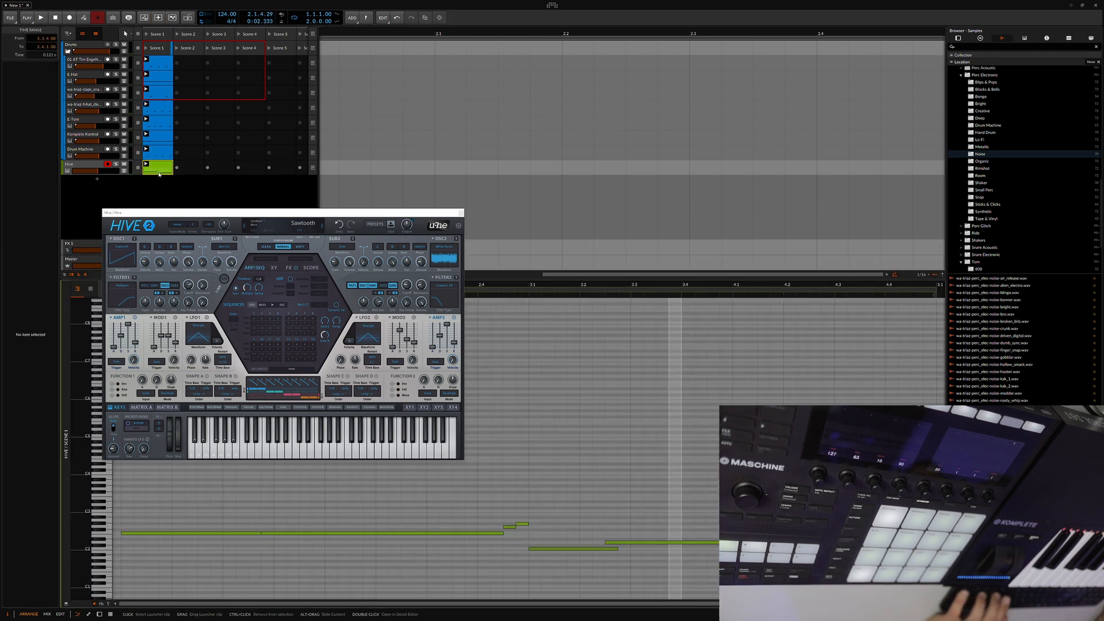
{"action": "left_click", "coordinate": [271, 553]}
{"action": "key", "text": "minus"}
{"action": "key", "text": "minus"}
{"action": "key", "text": "minus"}
{"action": "key", "text": "minus"}
{"action": "key", "text": "minus"}
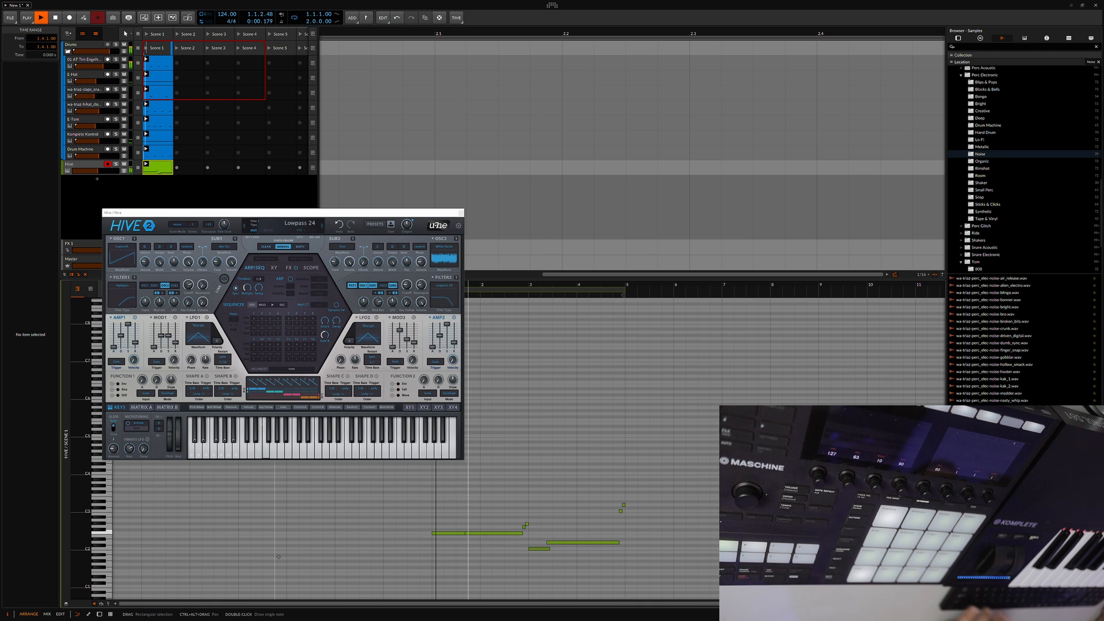
{"action": "left_click", "coordinate": [456, 535]}
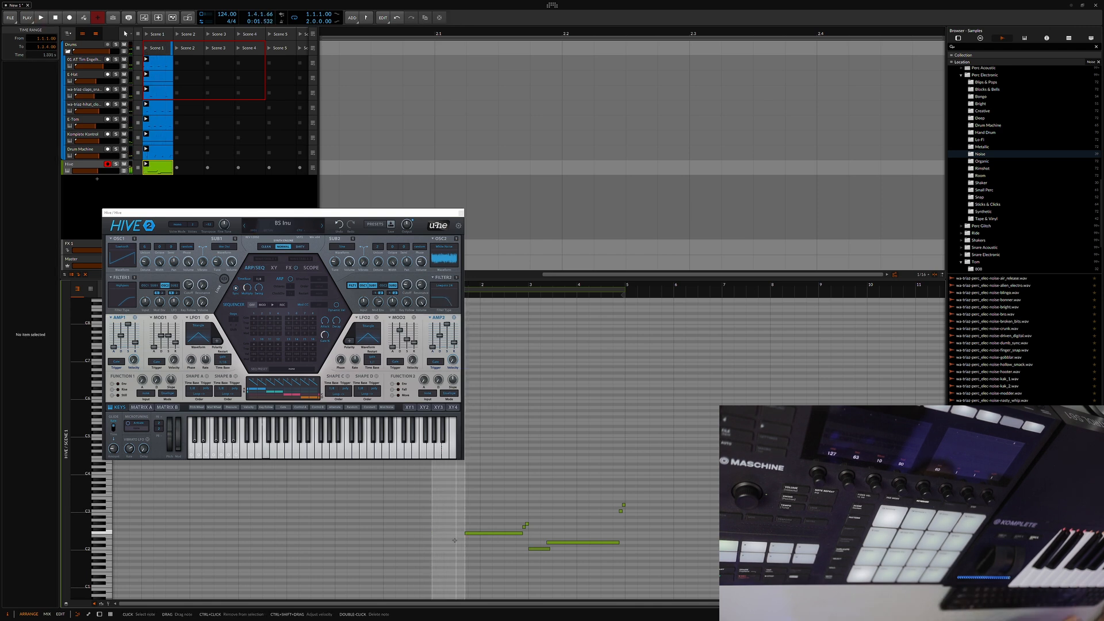
{"action": "left_click_drag", "start_coordinate": [466, 533], "coordinate": [432, 533]}
{"action": "key", "text": "space"}
{"action": "left_click", "coordinate": [461, 213]}
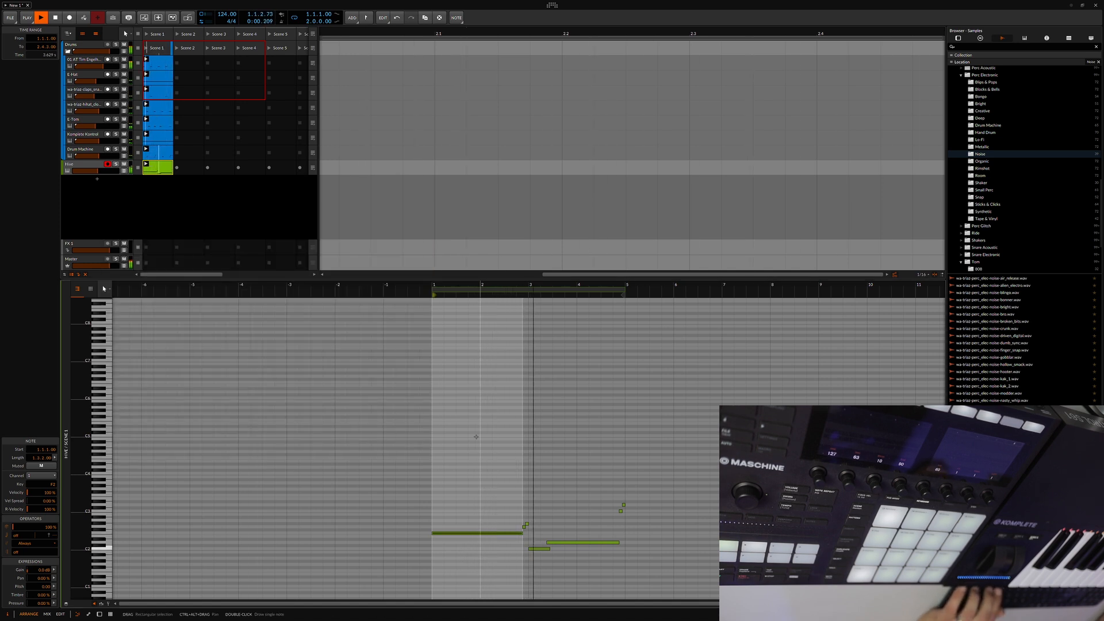
- Play the beat with the edited bass line and show the Hive track's device chain
{"action": "key", "text": "space"}
{"action": "left_click_drag", "start_coordinate": [547, 502], "coordinate": [524, 526]}
{"action": "key", "text": "space"}
{"action": "left_click", "coordinate": [346, 228]}
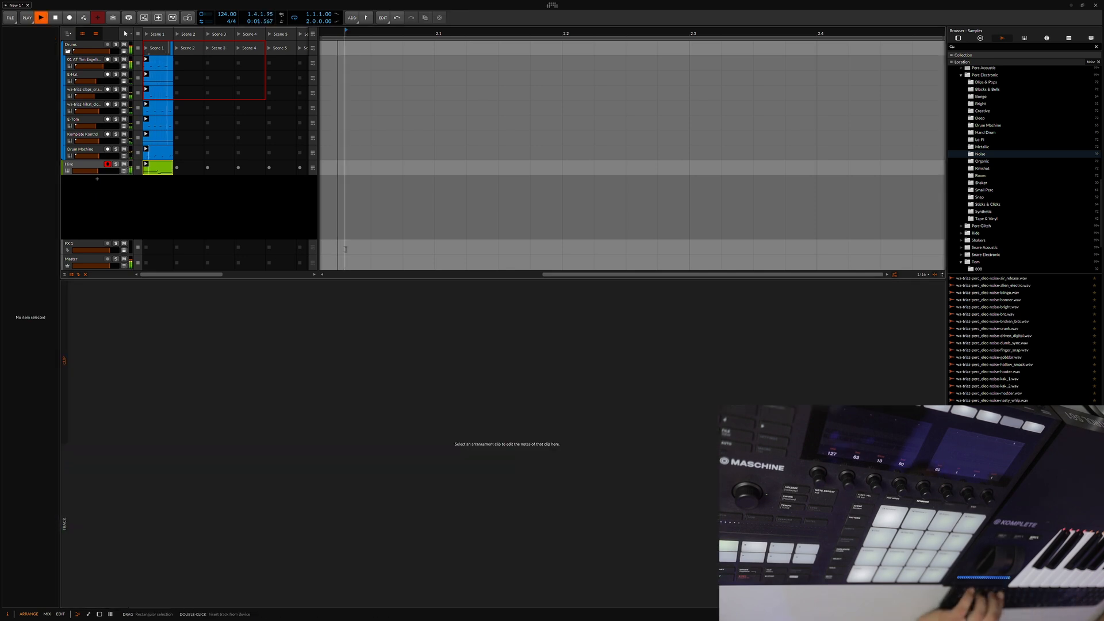
{"action": "key", "text": "d"}
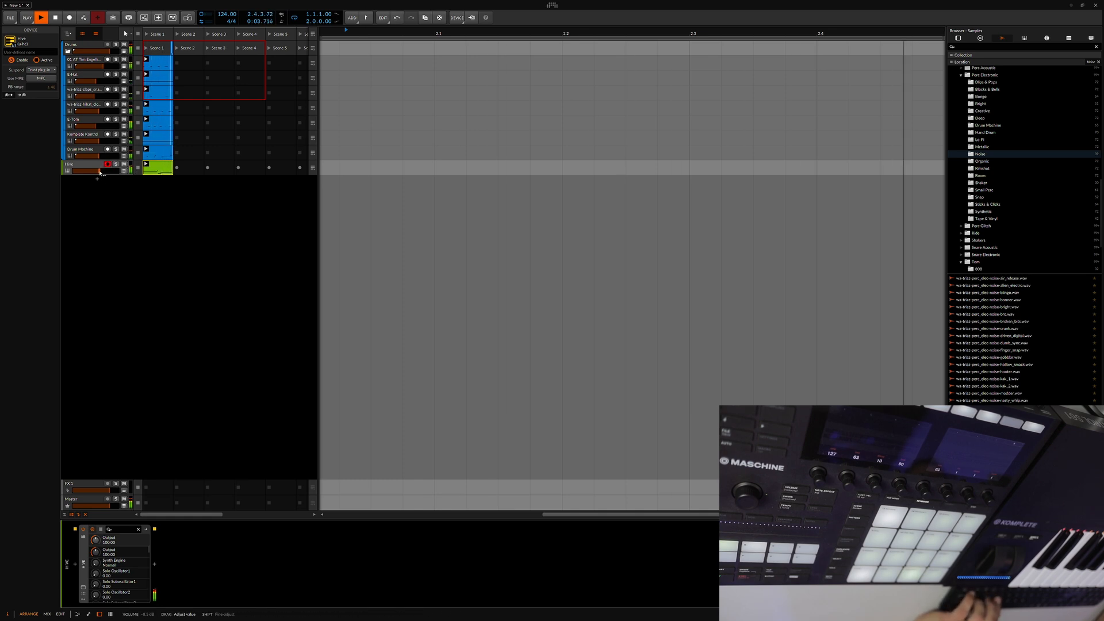
- Insert a Dynamics device after Hive in the track's device chain
{"action": "double_click", "coordinate": [209, 557]}
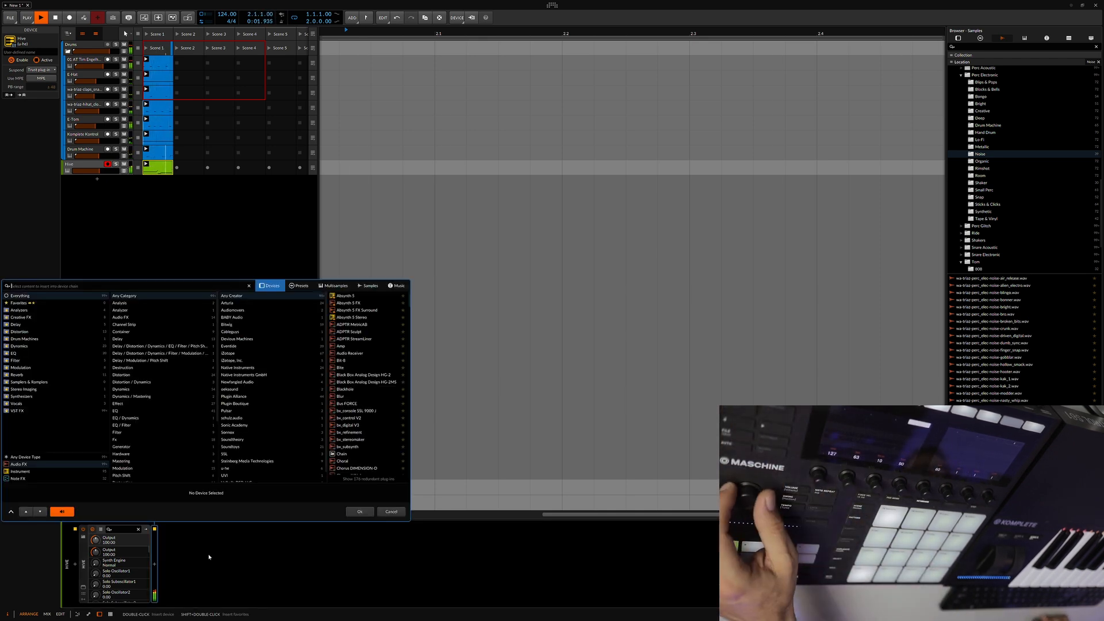
{"action": "type", "text": "dyn"}
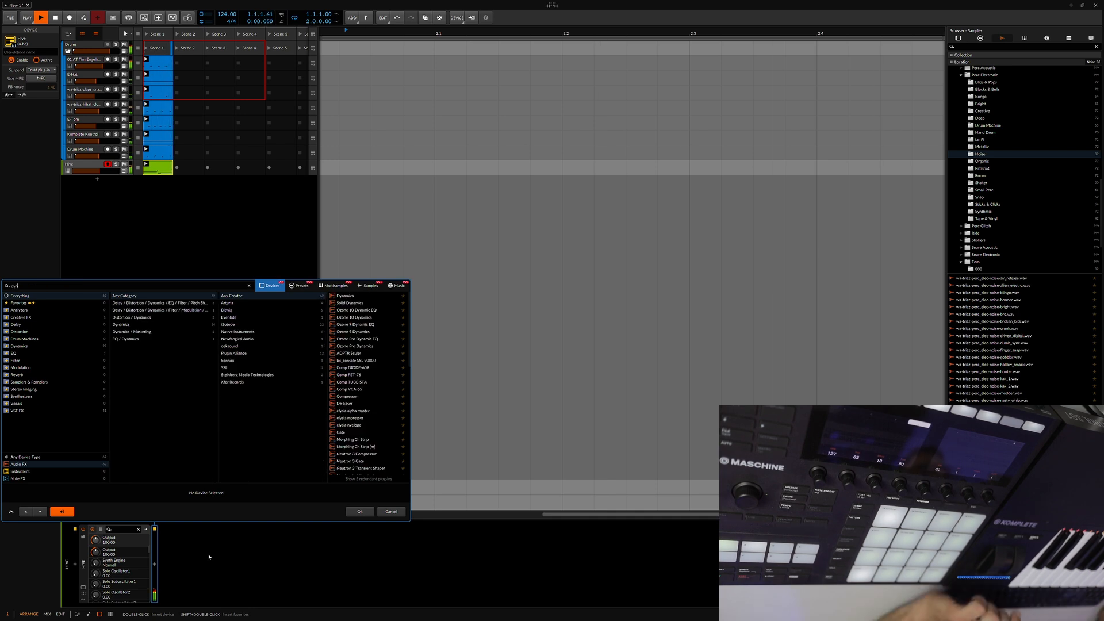
{"action": "left_click", "coordinate": [352, 296]}
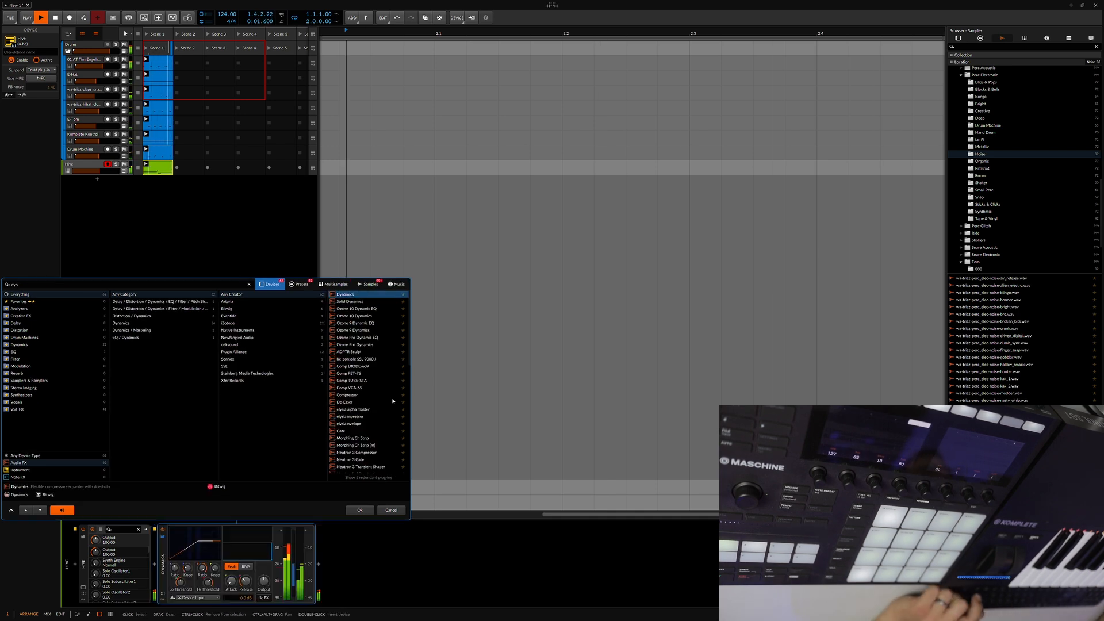
{"action": "left_click", "coordinate": [360, 511]}
- Sidechain Hive's Dynamics from the kick track's POST signal, and balance the ducking and the Hive track's volume by ear
{"action": "left_click", "coordinate": [218, 596]}
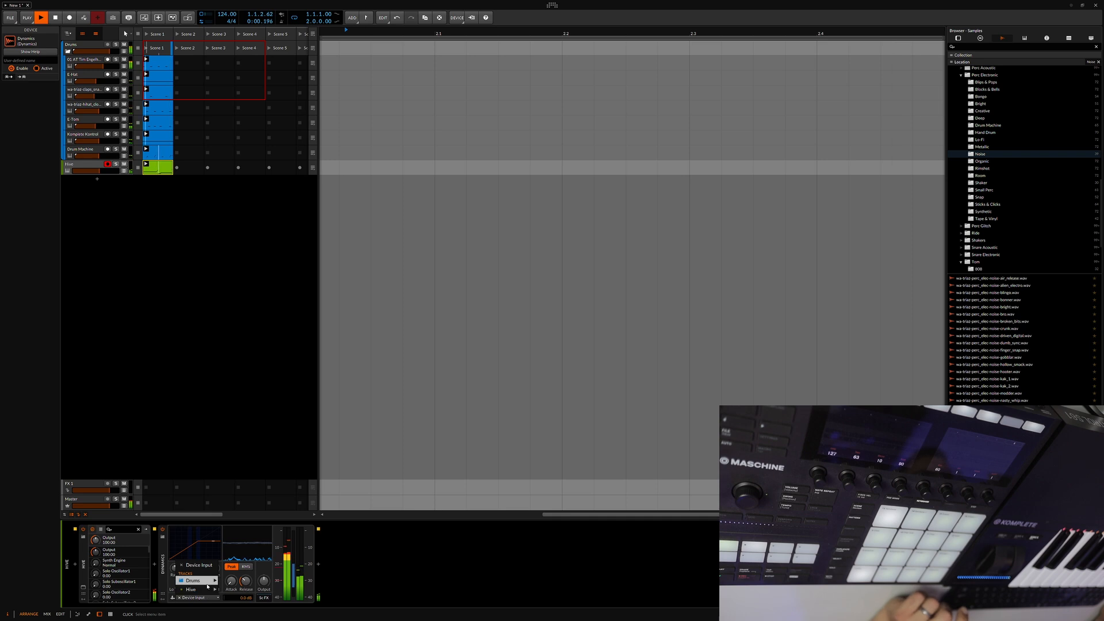
{"action": "mouse_move", "coordinate": [193, 580]}
{"action": "mouse_move", "coordinate": [241, 552]}
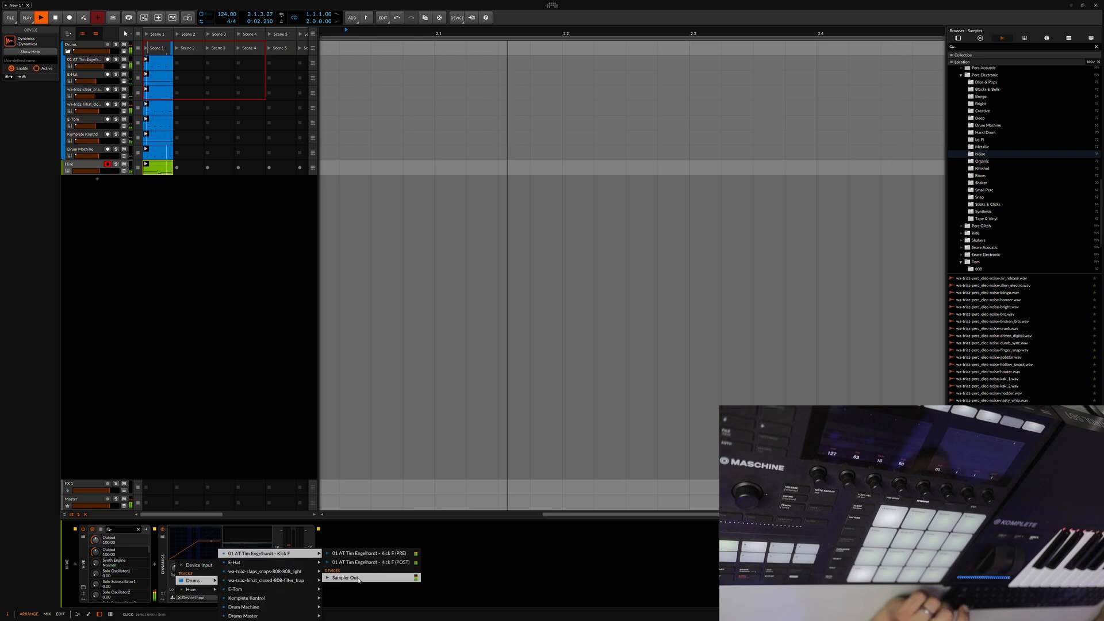
{"action": "left_click", "coordinate": [358, 566]}
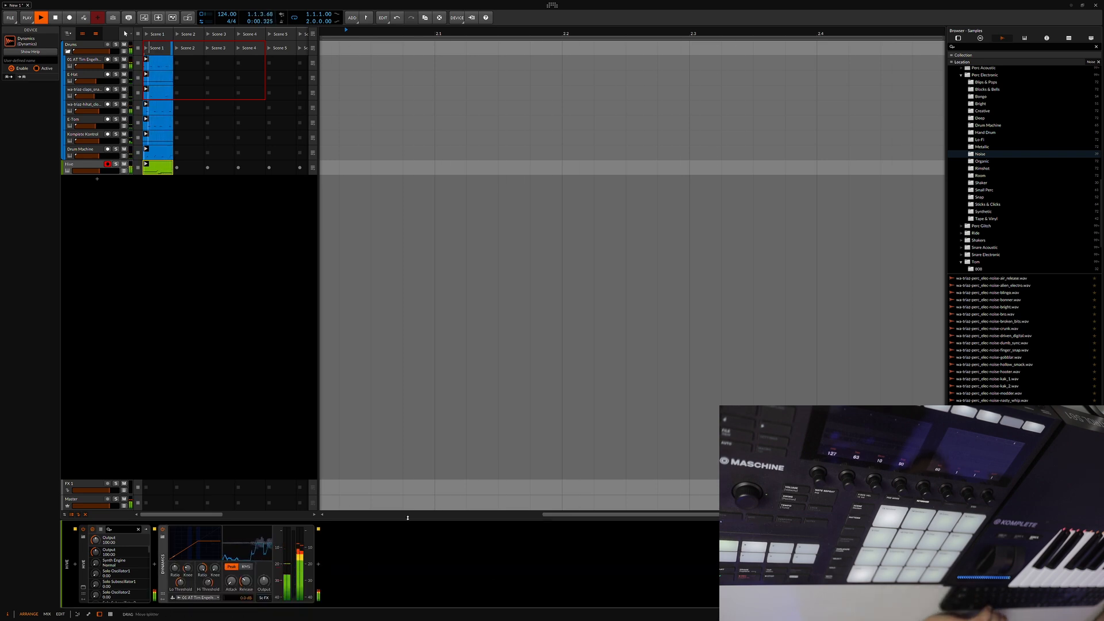
{"action": "left_click_drag", "start_coordinate": [245, 580], "coordinate": [245, 587]}
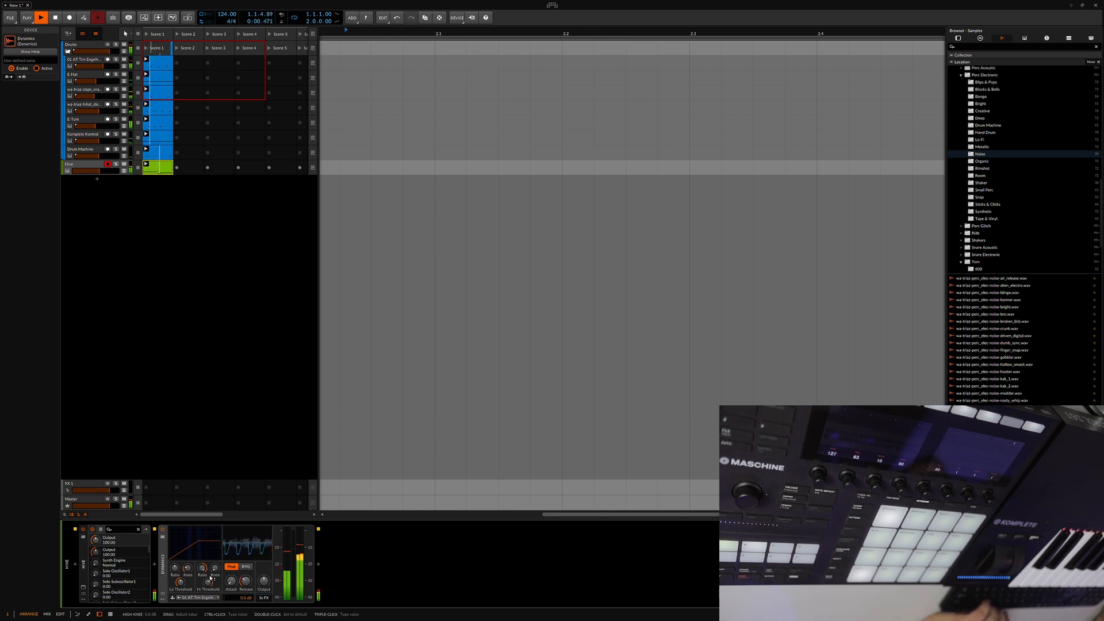
{"action": "left_click_drag", "start_coordinate": [103, 170], "coordinate": [105, 170]}
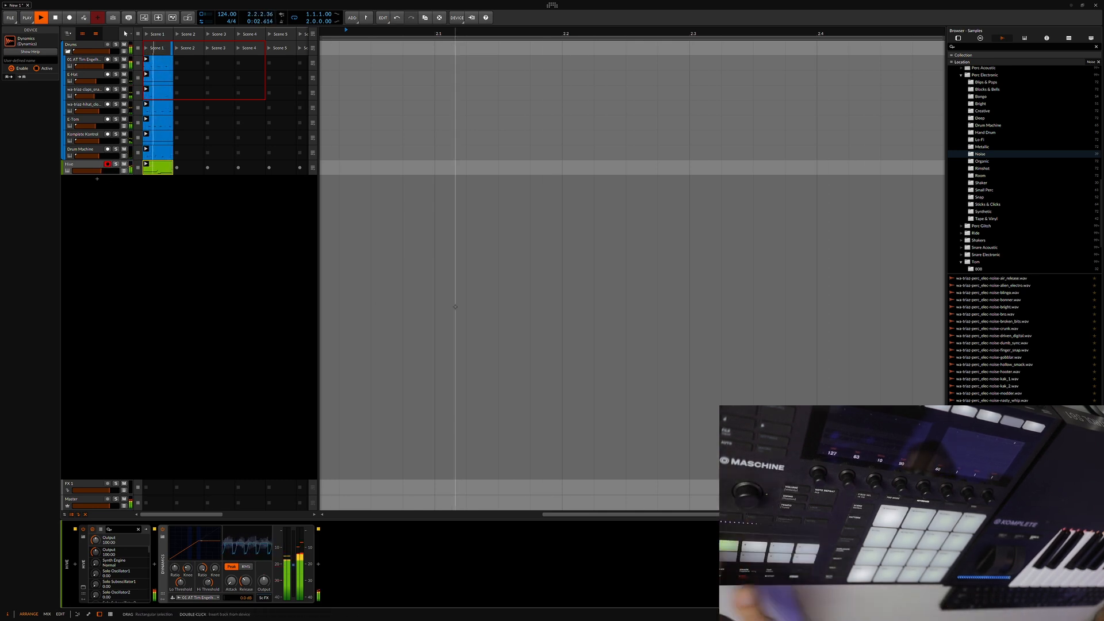
- Add a new instrument track below Hive and load the Jup-8 V4 synth on it
{"action": "double_click", "coordinate": [455, 307]}
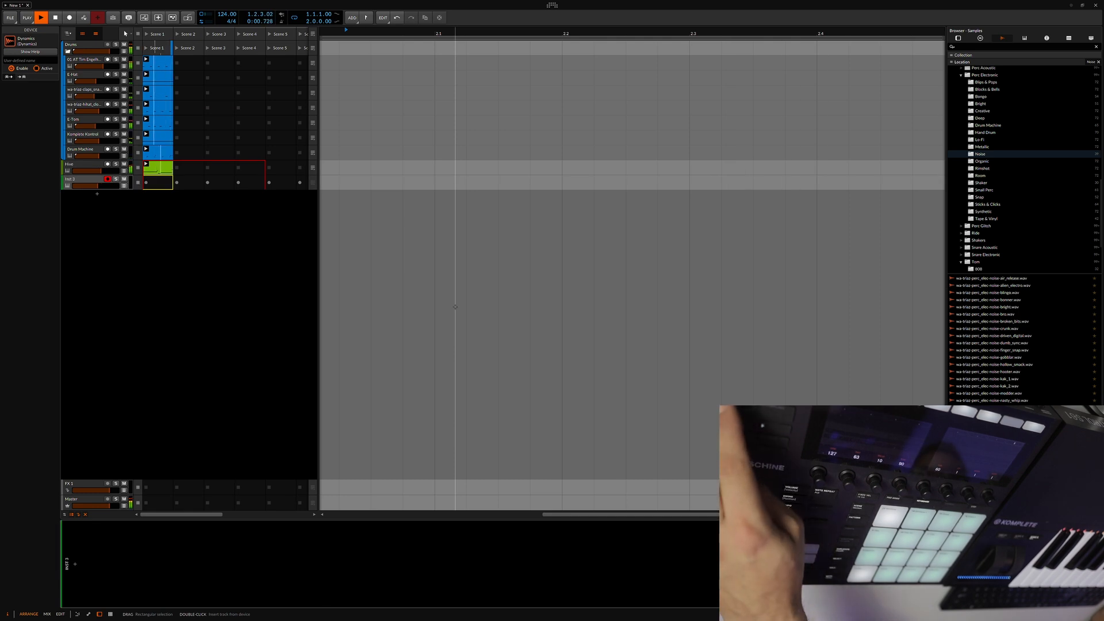
{"action": "key", "text": "b"}
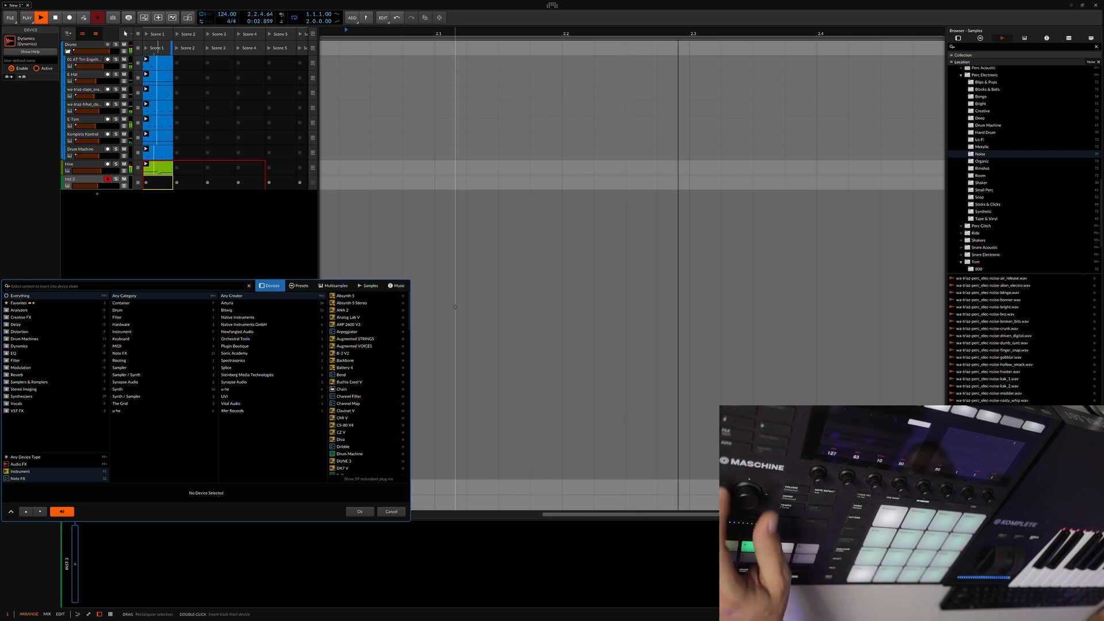
{"action": "key", "text": "Down"}
{"action": "key", "text": "Down"}
{"action": "key", "text": "Down"}
{"action": "key", "text": "Down"}
{"action": "key", "text": "Down"}
{"action": "key", "text": "Down"}
{"action": "key", "text": "Down"}
{"action": "key", "text": "Down"}
{"action": "key", "text": "Down"}
{"action": "key", "text": "Down"}
{"action": "key", "text": "Down"}
{"action": "key", "text": "Down"}
{"action": "key", "text": "Down"}
{"action": "key", "text": "Down"}
{"action": "key", "text": "Down"}
{"action": "key", "text": "Down"}
{"action": "key", "text": "Down"}
{"action": "key", "text": "Down"}
{"action": "key", "text": "Down"}
{"action": "key", "text": "Down"}
{"action": "key", "text": "Down"}
{"action": "key", "text": "Down"}
{"action": "key", "text": "Down"}
{"action": "key", "text": "Down"}
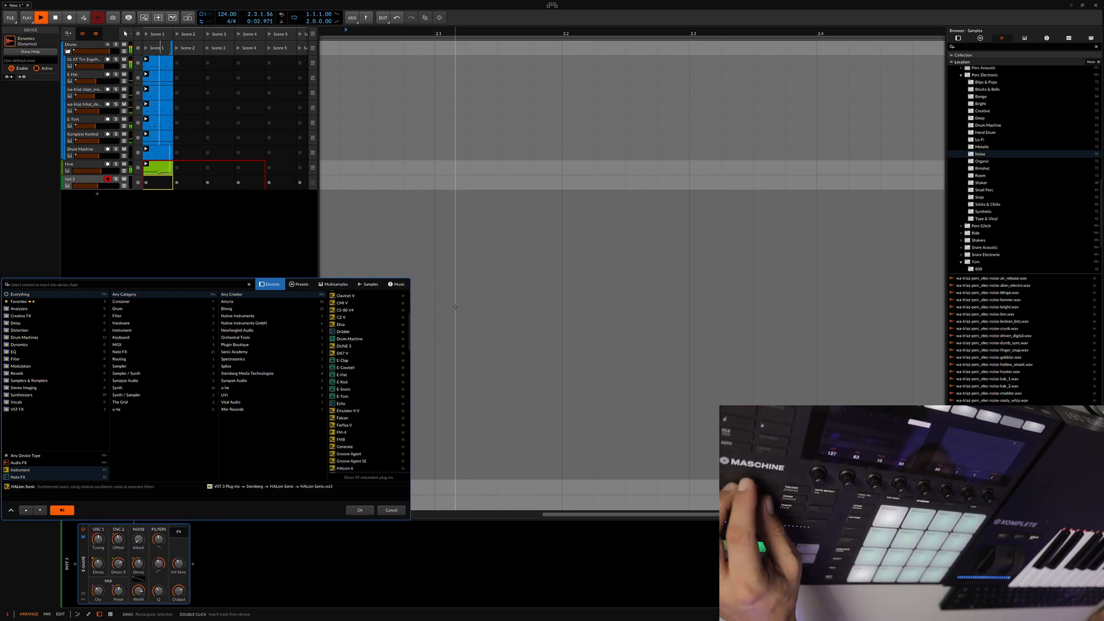
{"action": "key", "text": "Down"}
{"action": "key", "text": "Down"}
{"action": "key", "text": "Down"}
{"action": "key", "text": "Down"}
{"action": "key", "text": "Down"}
{"action": "key", "text": "Down"}
{"action": "key", "text": "Down"}
{"action": "key", "text": "Down"}
{"action": "key", "text": "Down"}
{"action": "key", "text": "Down"}
{"action": "key", "text": "Down"}
{"action": "key", "text": "Down"}
{"action": "key", "text": "Down"}
{"action": "key", "text": "Down"}
{"action": "key", "text": "Down"}
{"action": "key", "text": "Down"}
{"action": "key", "text": "Down"}
{"action": "key", "text": "Down"}
{"action": "key", "text": "Up"}
{"action": "key", "text": "Up"}
{"action": "key", "text": "Up"}
{"action": "key", "text": "Up"}
{"action": "key", "text": "Up"}
{"action": "key", "text": "Up"}
{"action": "key", "text": "Up"}
{"action": "key", "text": "Up"}
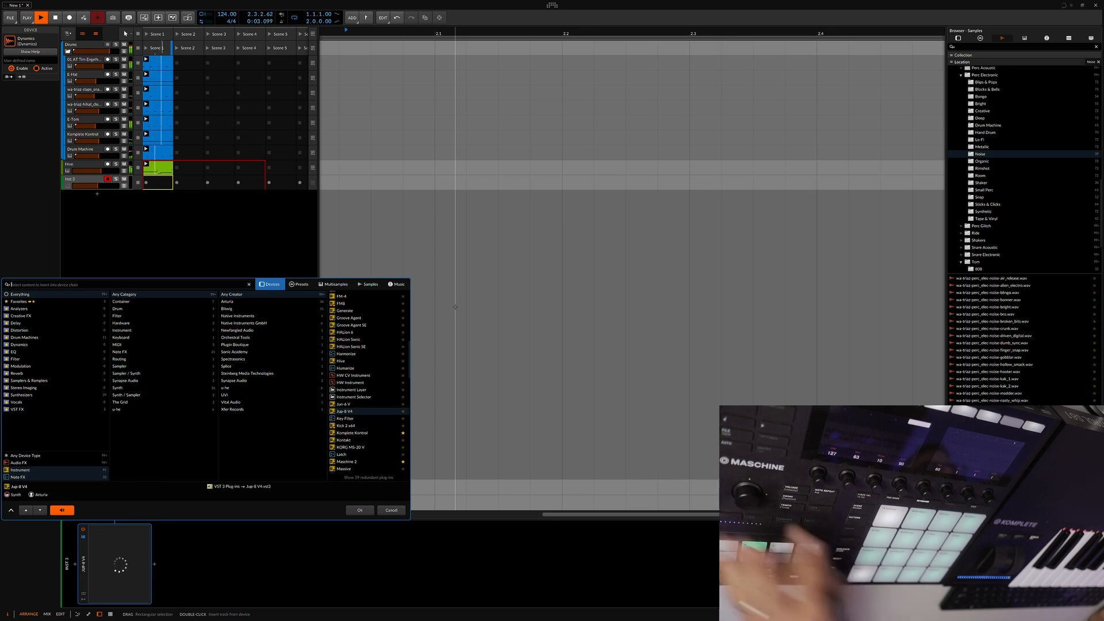
{"action": "key", "text": "Return"}
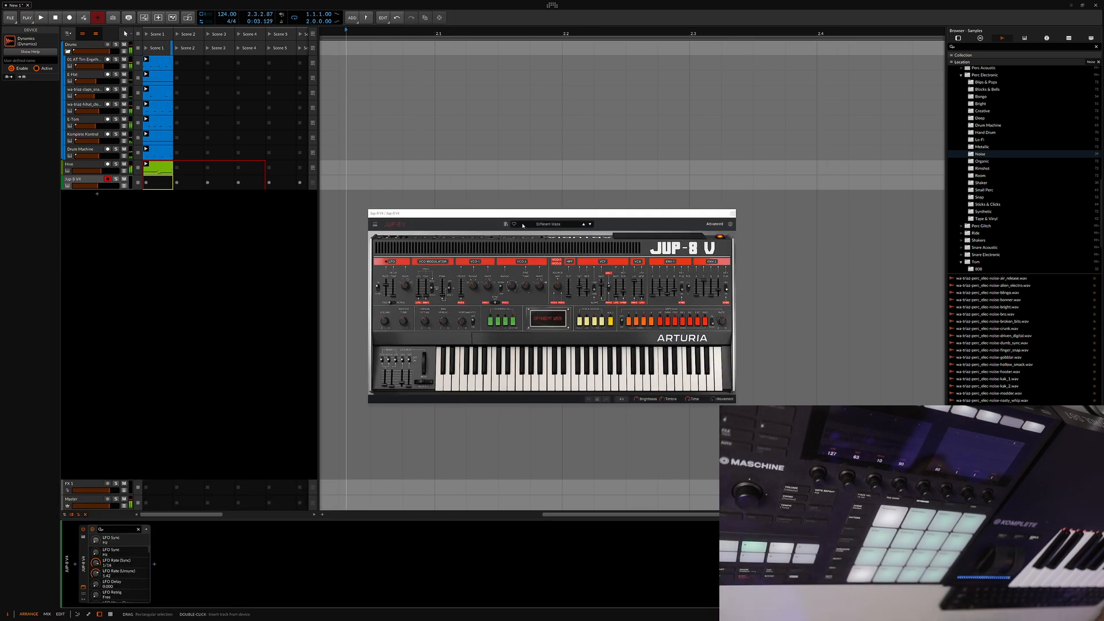
- Audition presets from the Marula Music bank in Jup-8 V4 and record a part into its Scene 1 clip
{"action": "left_click_drag", "start_coordinate": [493, 213], "coordinate": [303, 220]}
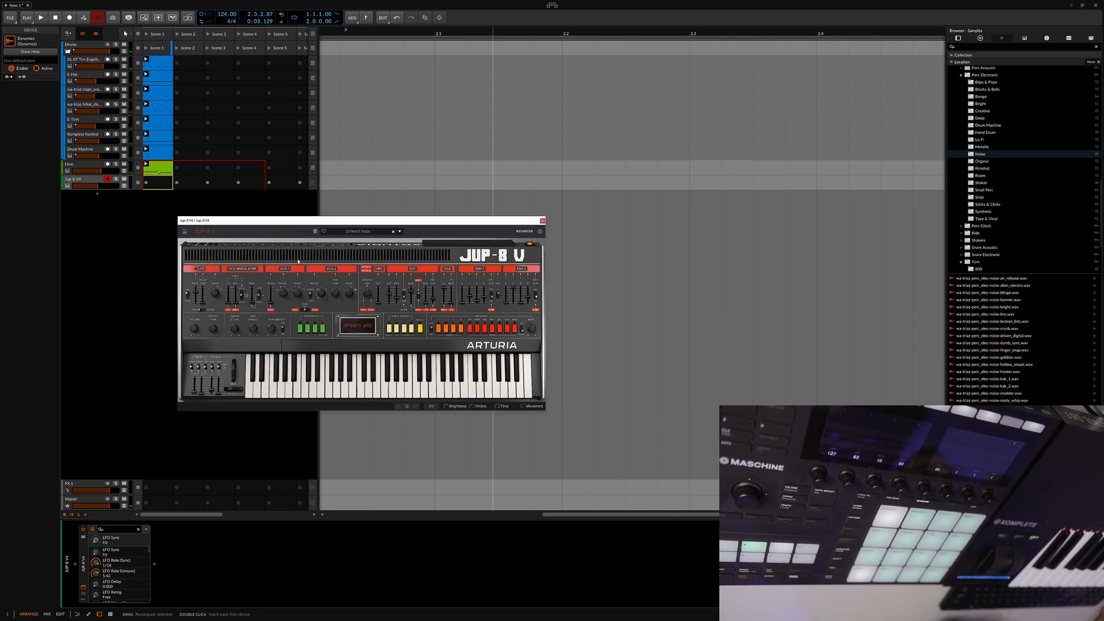
{"action": "left_click", "coordinate": [314, 232]}
{"action": "left_click", "coordinate": [414, 283]}
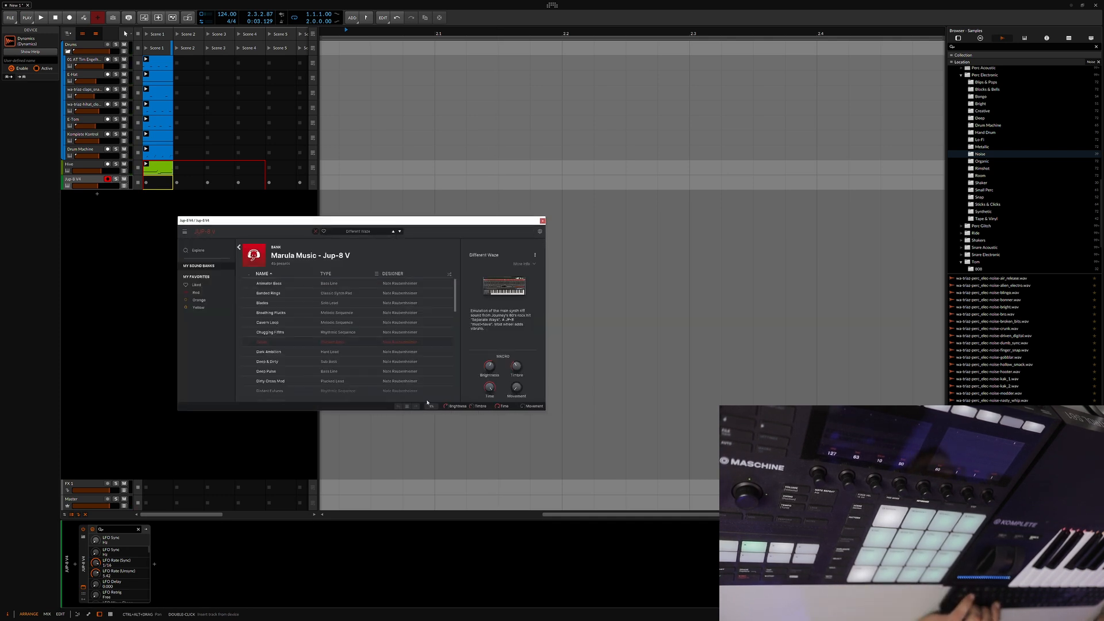
{"action": "double_click", "coordinate": [289, 314]}
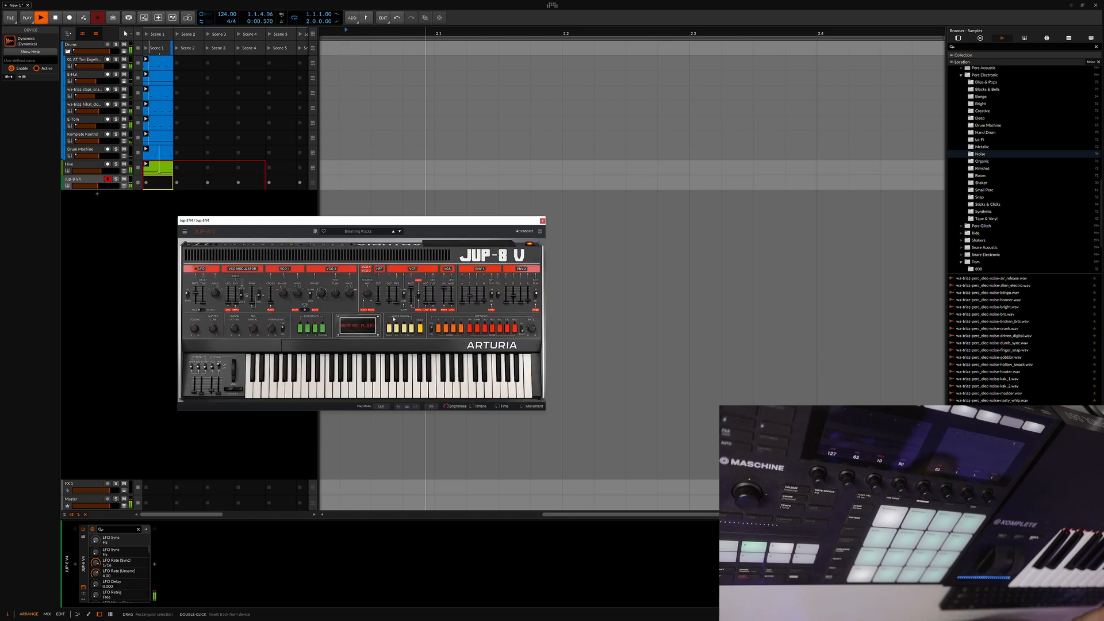
{"action": "left_click", "coordinate": [401, 232]}
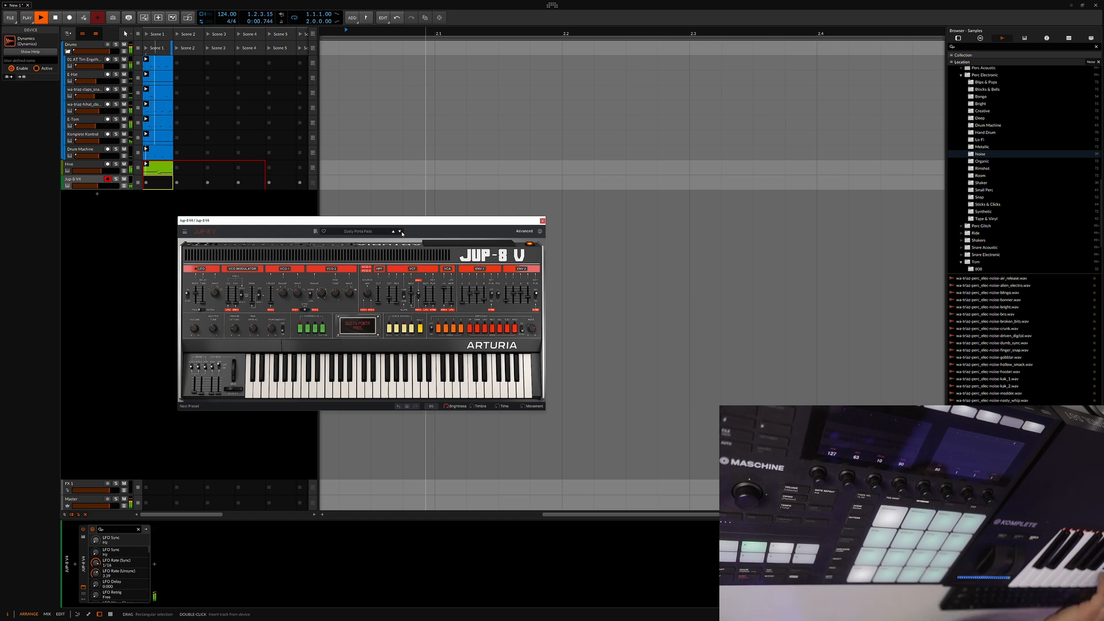
{"action": "left_click", "coordinate": [401, 232]}
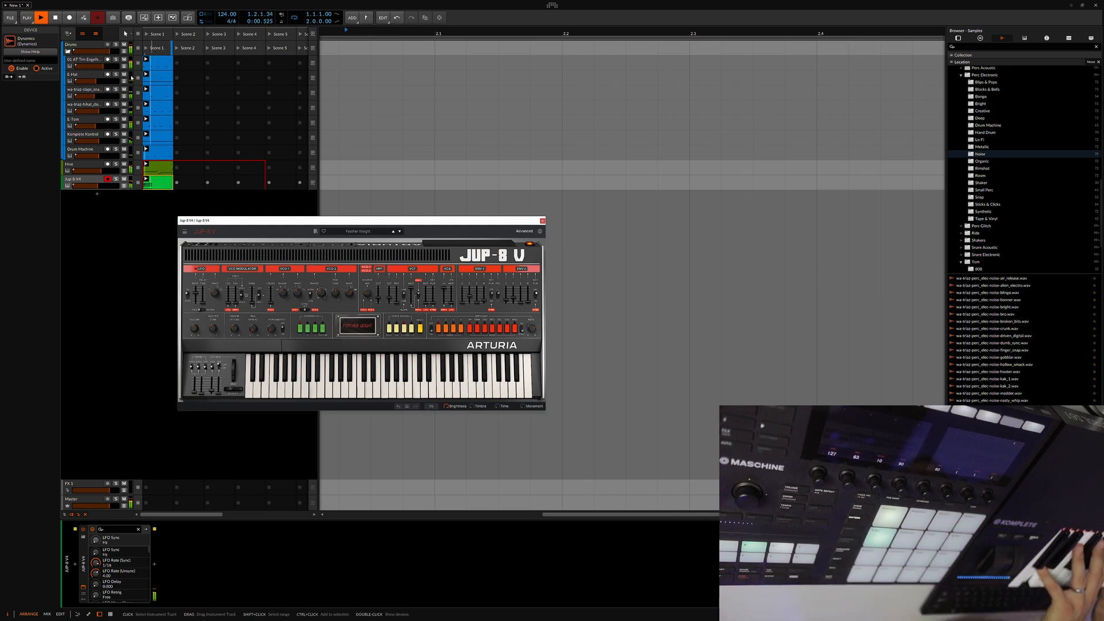
{"action": "left_click", "coordinate": [168, 187]}
{"action": "key", "text": "Delete"}
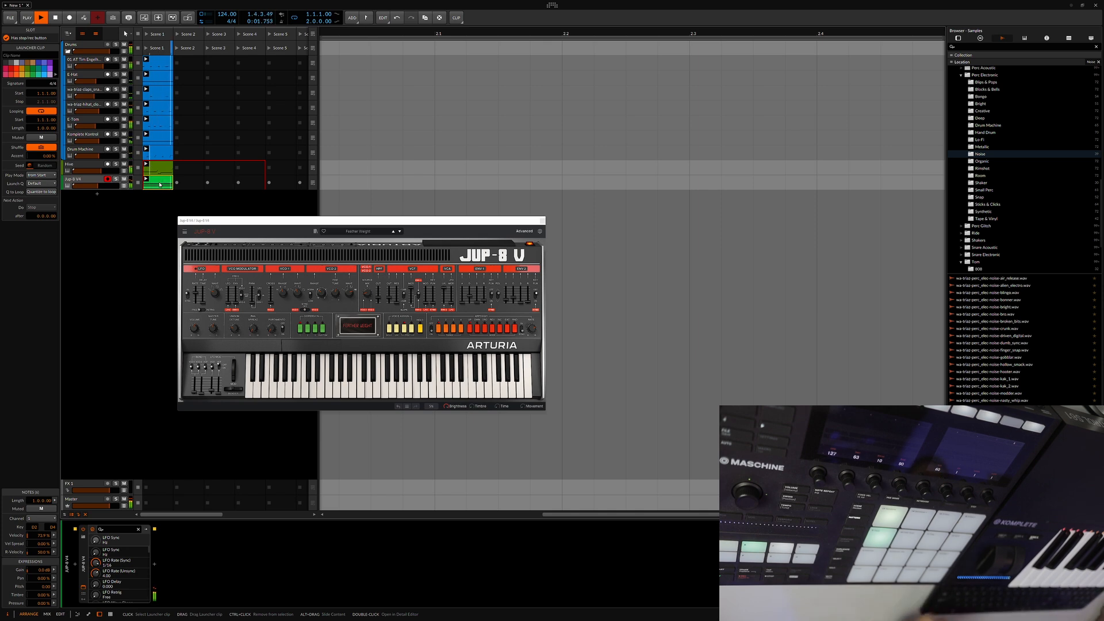
- Insert a Dynamics device after Jup-8 V4 in its device chain
{"action": "double_click", "coordinate": [269, 555]}
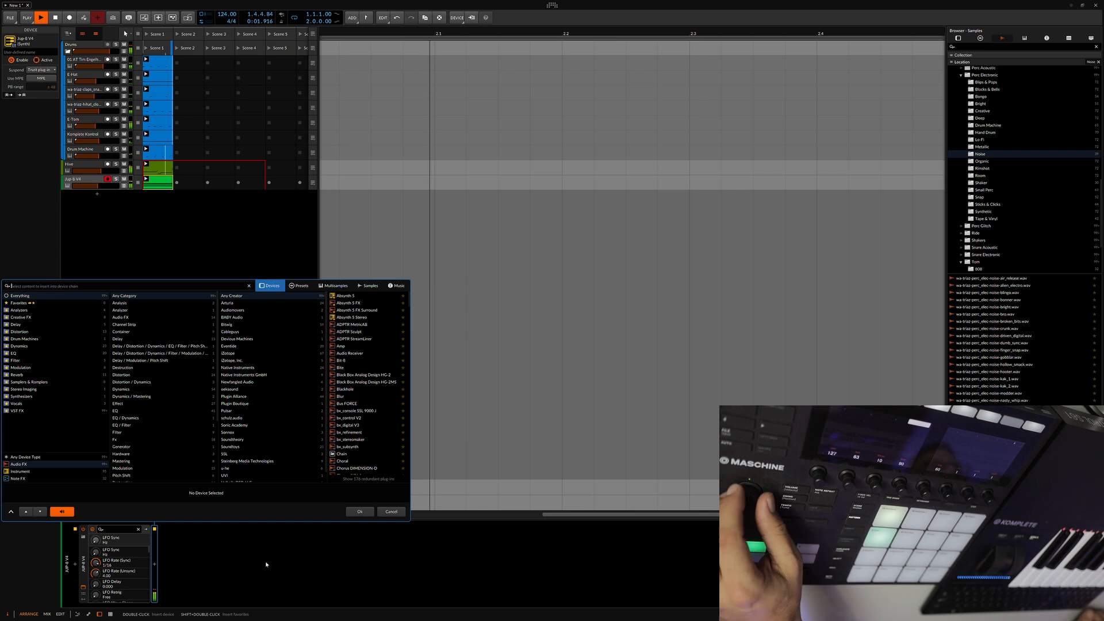
{"action": "type", "text": "dyn"}
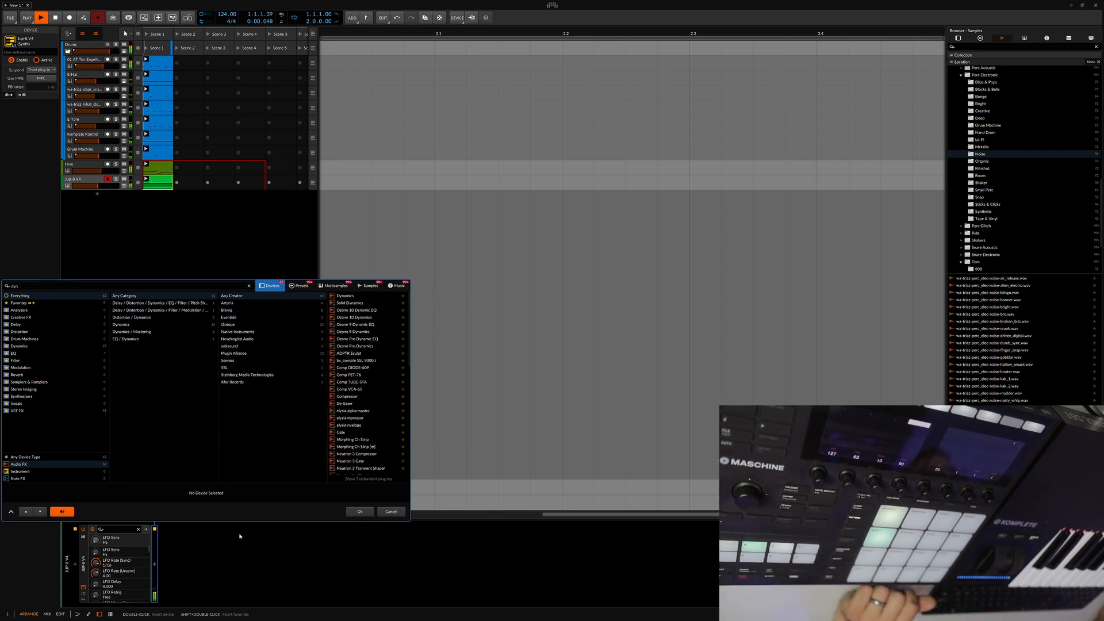
{"action": "key", "text": "Return"}
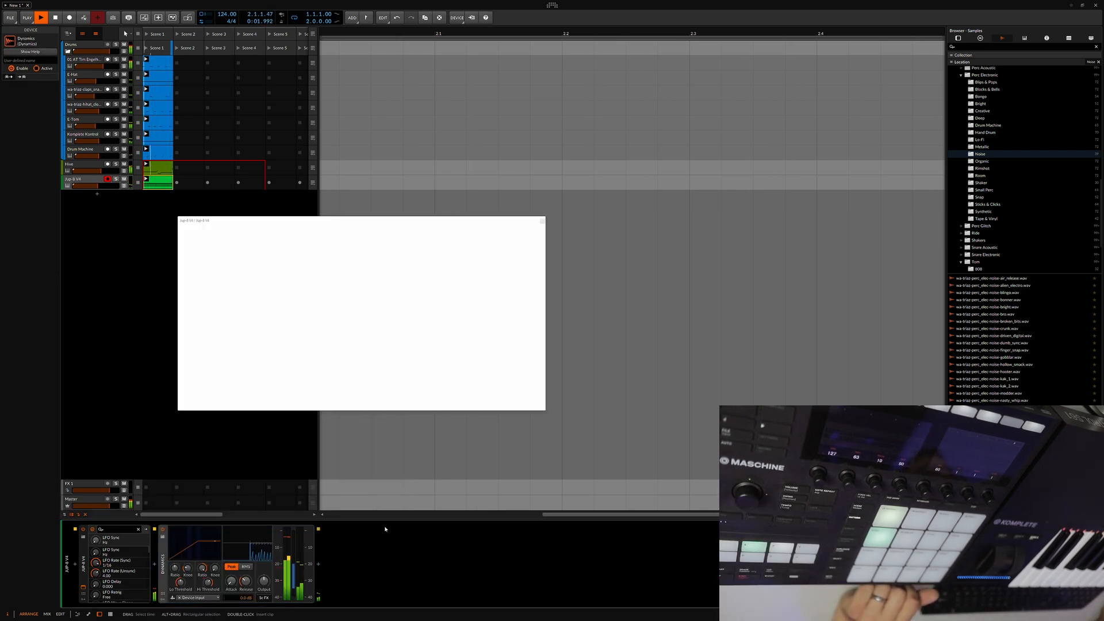
- Sidechain the Jup-8 V4 track's Dynamics from the kick track's POST signal and adjust its compression, then close the synth window
{"action": "left_click", "coordinate": [191, 598]}
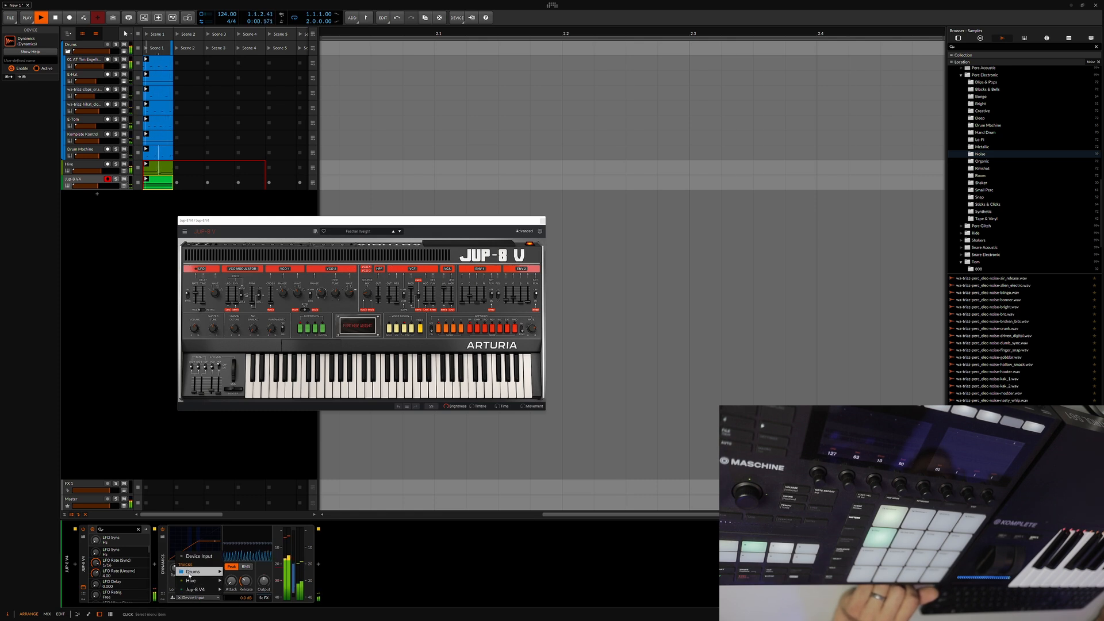
{"action": "mouse_move", "coordinate": [197, 573]}
{"action": "mouse_move", "coordinate": [271, 553]}
{"action": "left_click", "coordinate": [356, 563]}
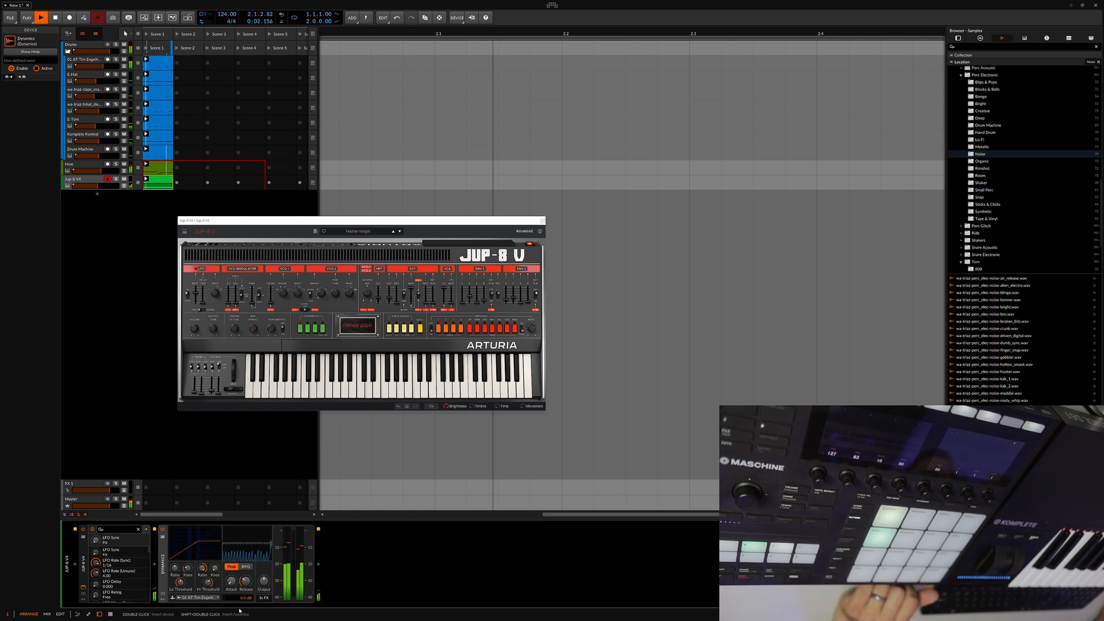
{"action": "left_click_drag", "start_coordinate": [184, 583], "coordinate": [208, 580]}
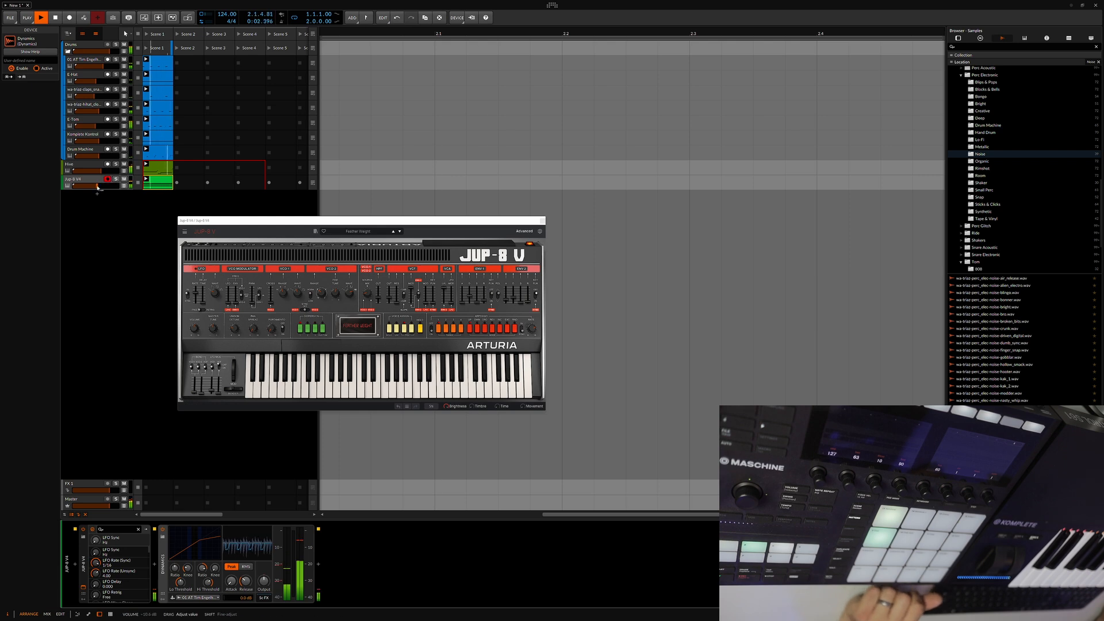
{"action": "left_click", "coordinate": [542, 220]}
{"action": "left_click", "coordinate": [209, 319]}
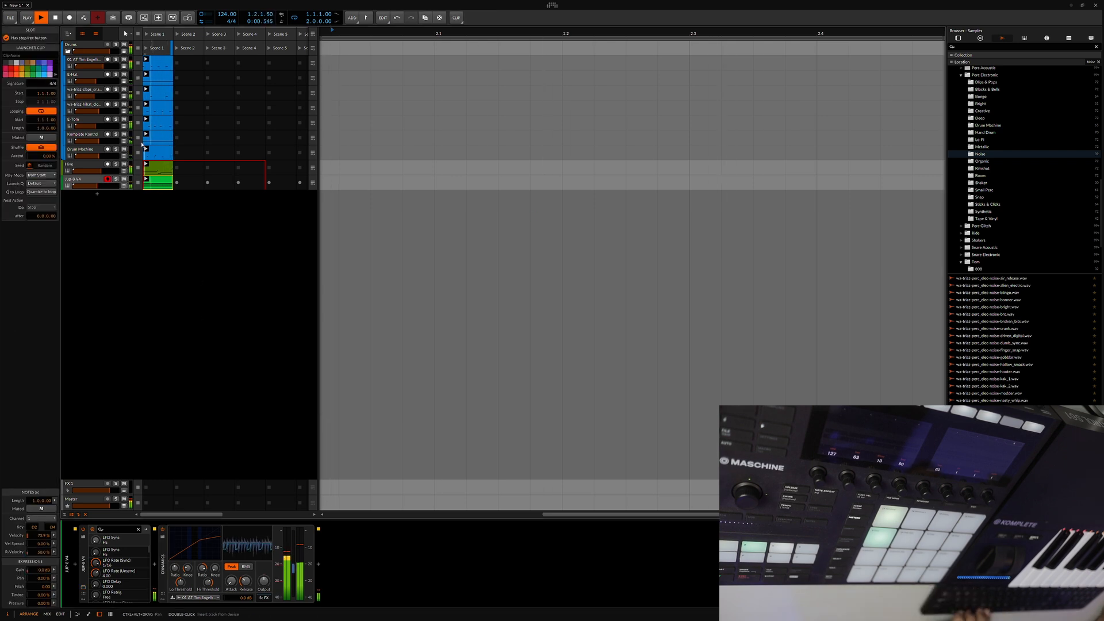
{"action": "left_click", "coordinate": [84, 179]}
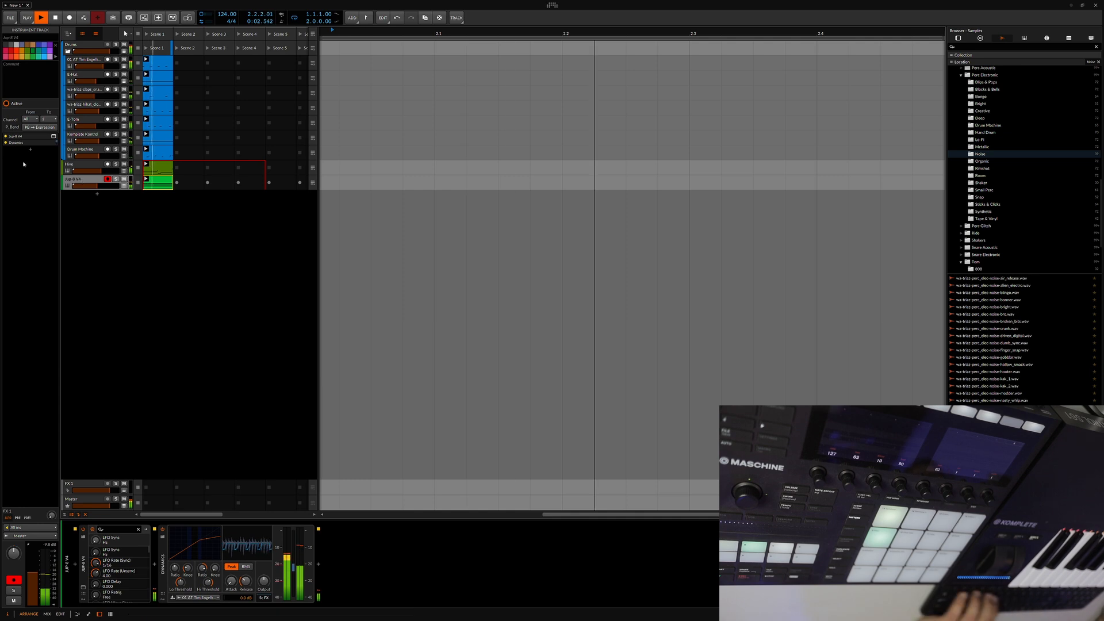
{"action": "left_click", "coordinate": [177, 244]}
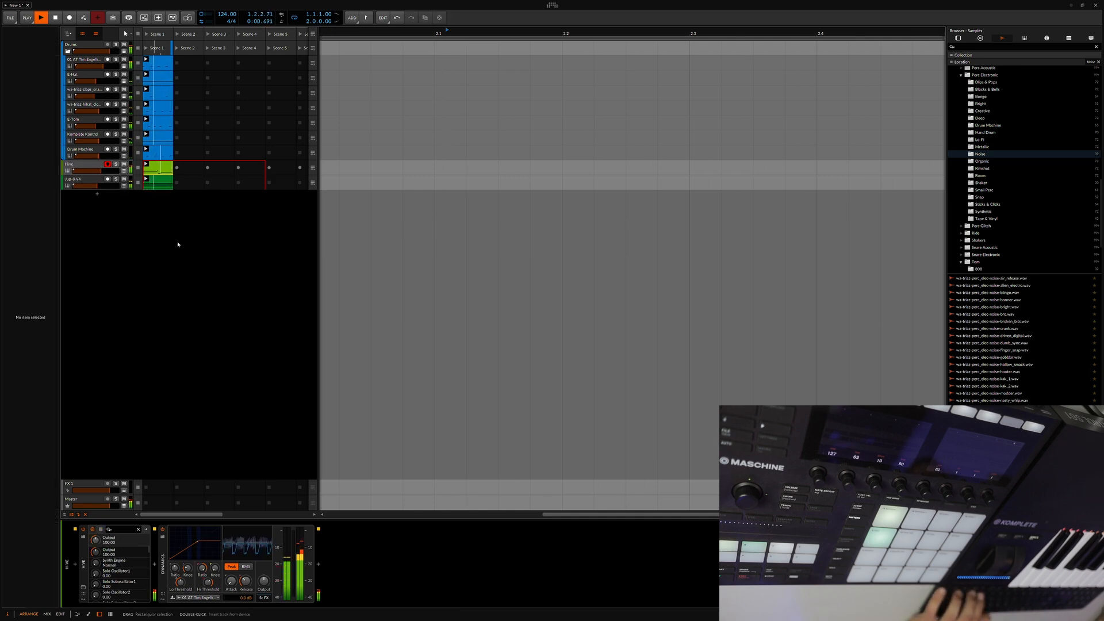
- Add another instrument track below Jup-8 V4 and load the DUNE 3 synth on it
{"action": "double_click", "coordinate": [135, 219]}
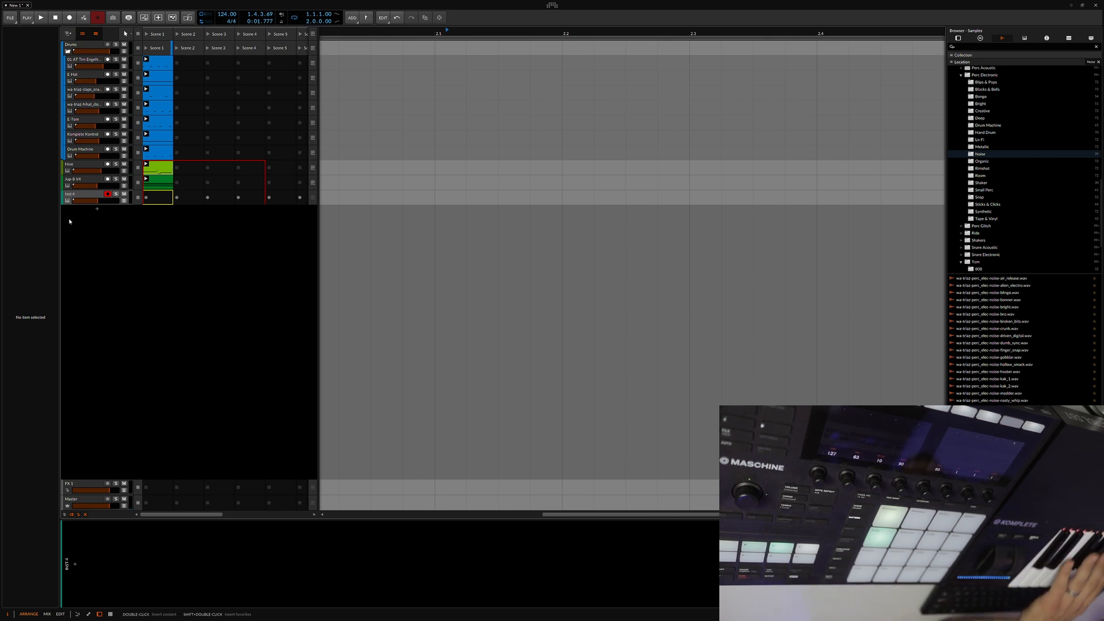
{"action": "key", "text": "b"}
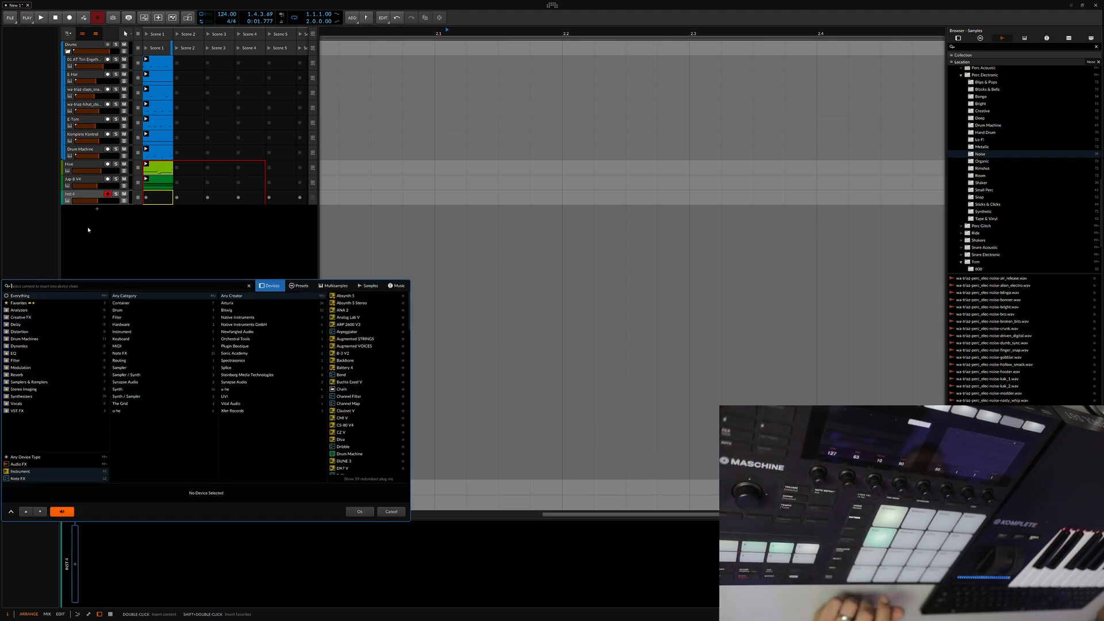
{"action": "double_click", "coordinate": [345, 461]}
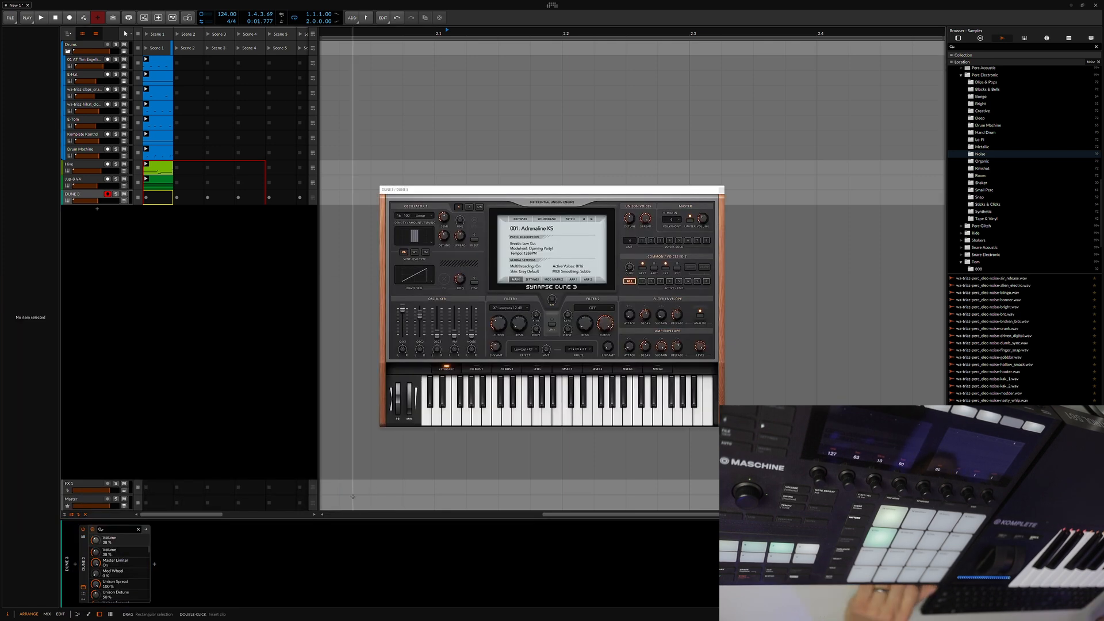
- Load the Dream Lead NR patch from DUNE 3's Marula Music soundbank and record a part into its Scene 1 clip
{"action": "left_click", "coordinate": [546, 219]}
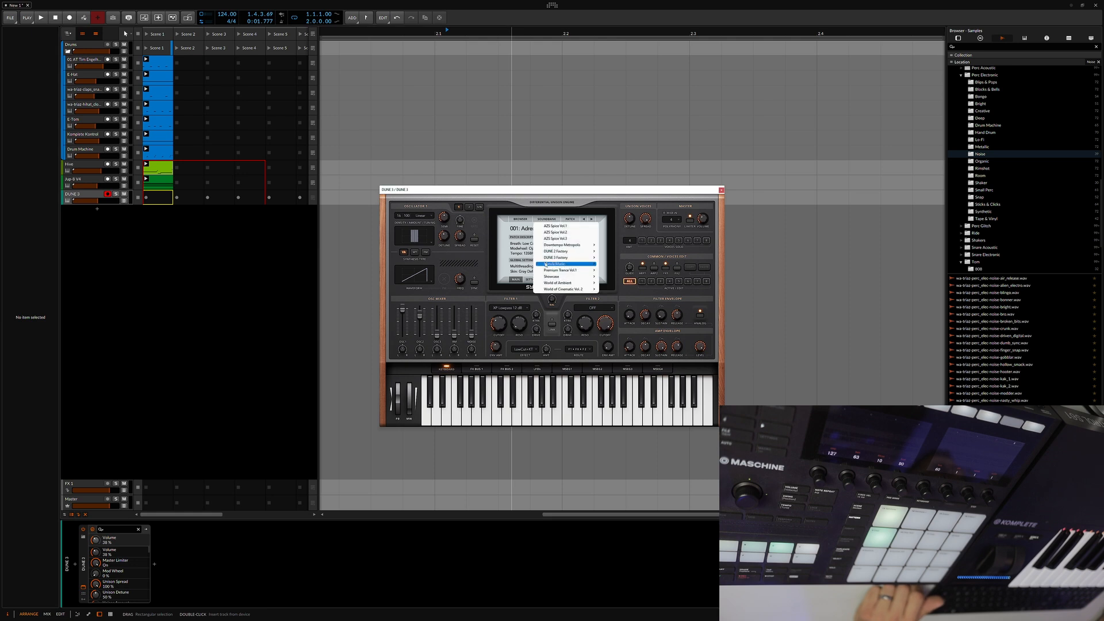
{"action": "left_click", "coordinate": [555, 263]}
{"action": "left_click", "coordinate": [585, 293]}
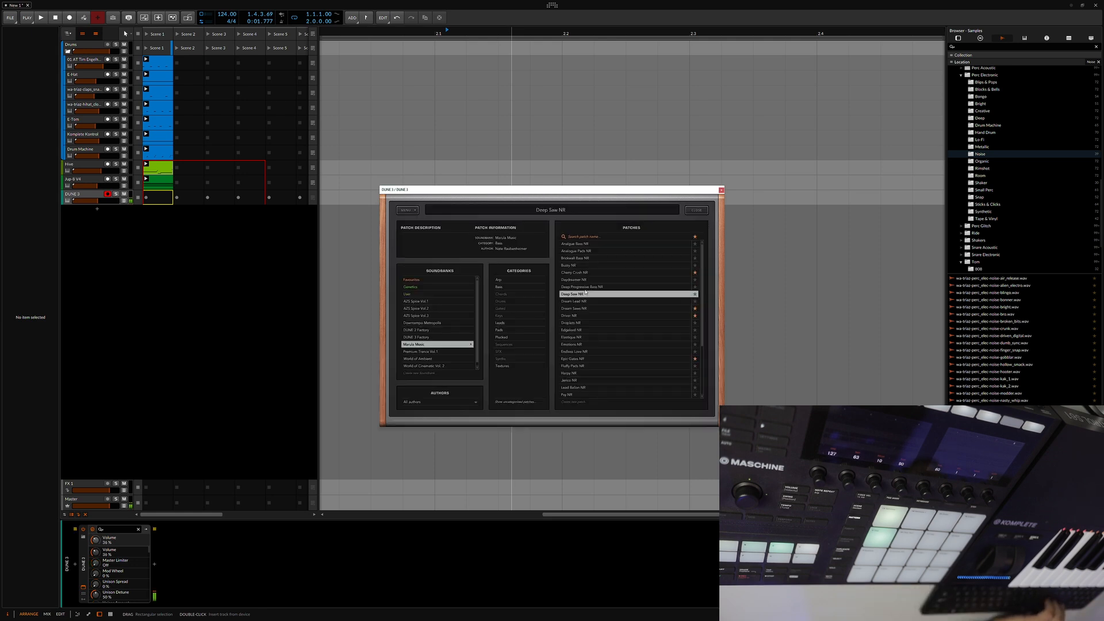
{"action": "key", "text": "Down"}
{"action": "key", "text": "Down"}
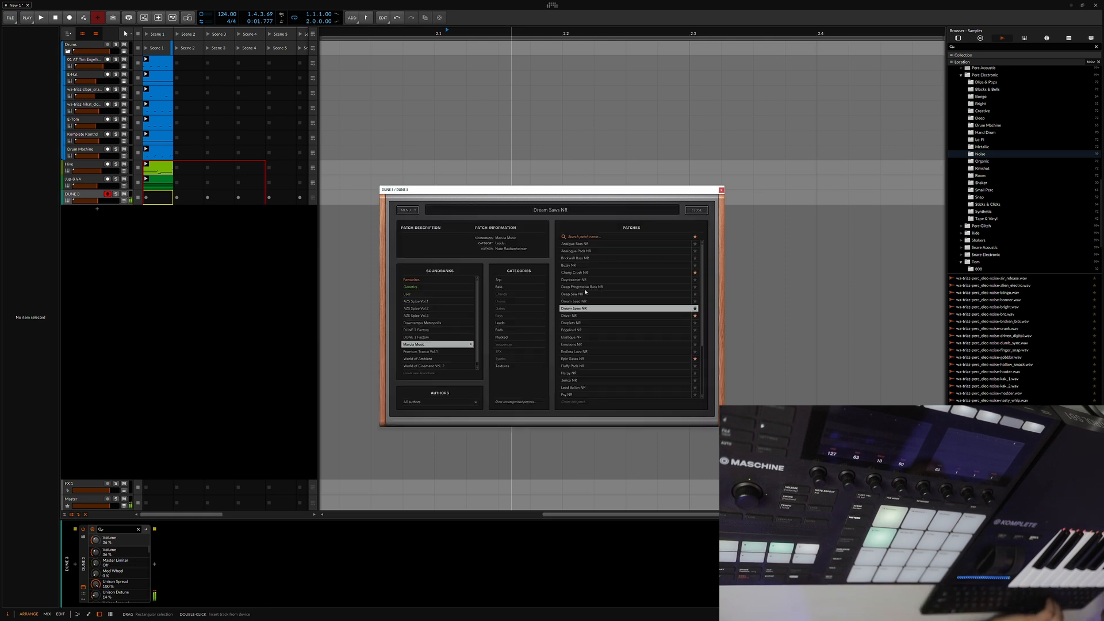
{"action": "key", "text": "Up"}
{"action": "key", "text": "space"}
{"action": "left_click", "coordinate": [255, 283]}
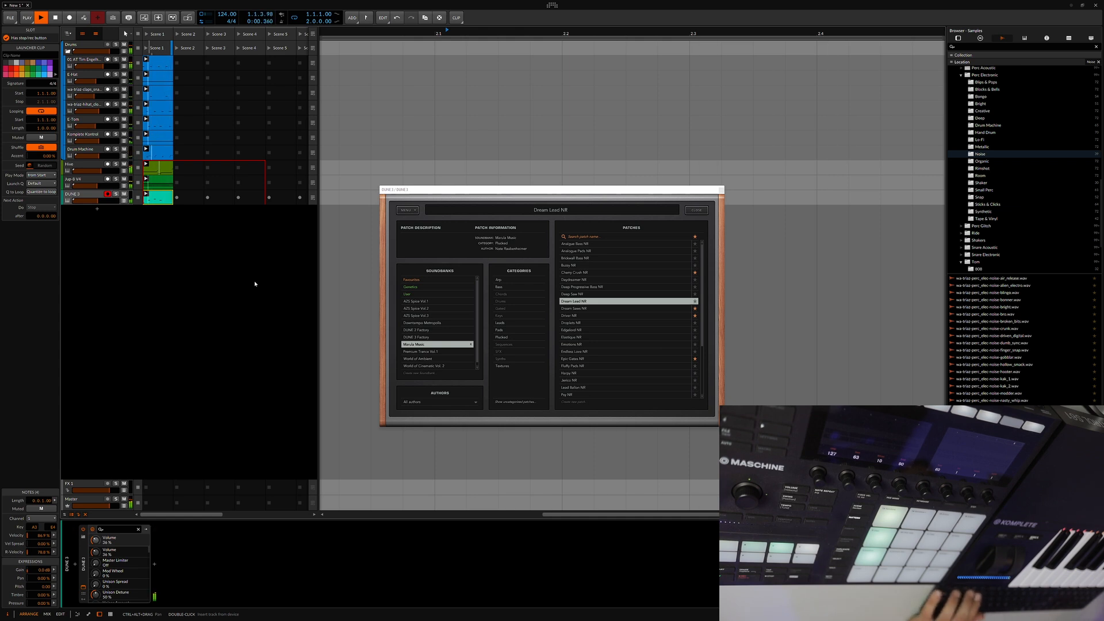
- Overdub the DUNE 3 track's Scene 1 clip, play it back with the other parts, and close the synth window
{"action": "left_click", "coordinate": [161, 199]}
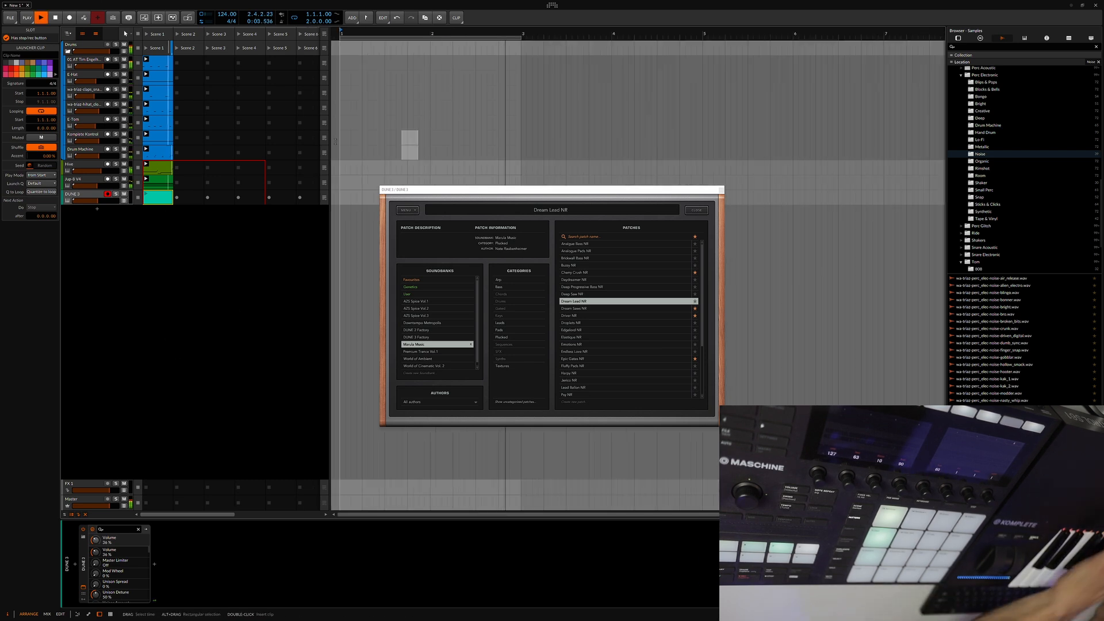
{"action": "key", "text": "space"}
{"action": "left_click", "coordinate": [159, 18]}
{"action": "key", "text": "space"}
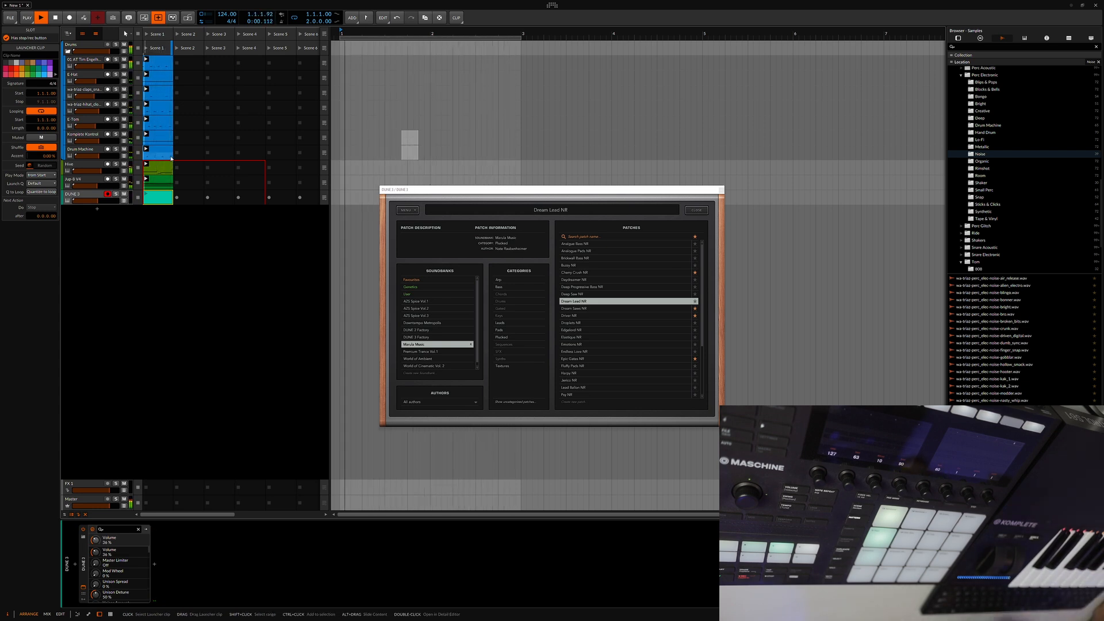
{"action": "key", "text": "space"}
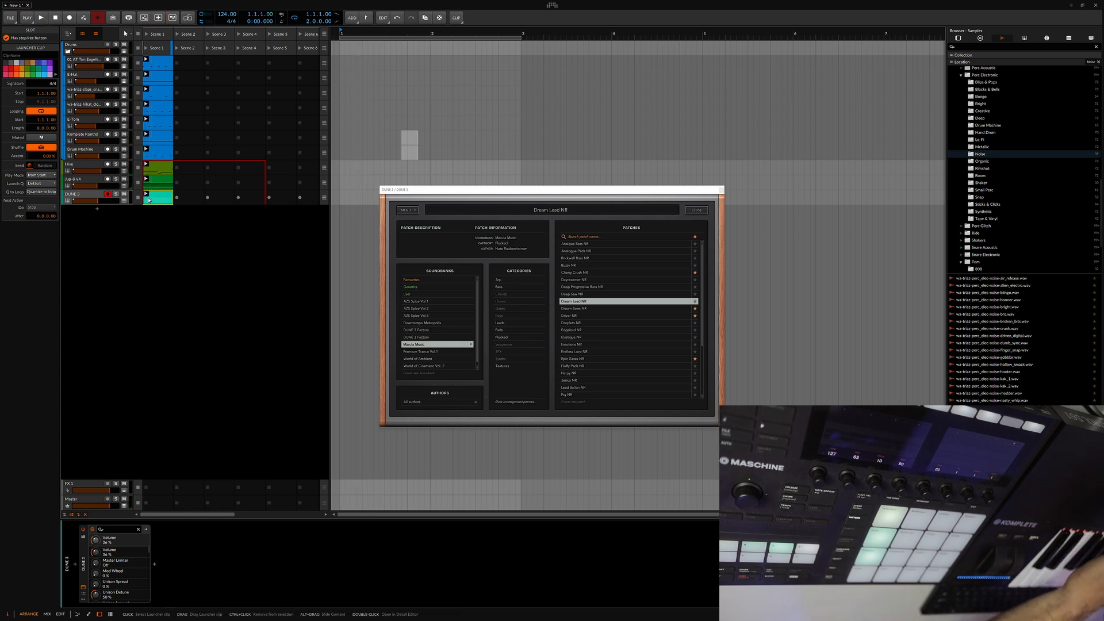
{"action": "key", "text": "space"}
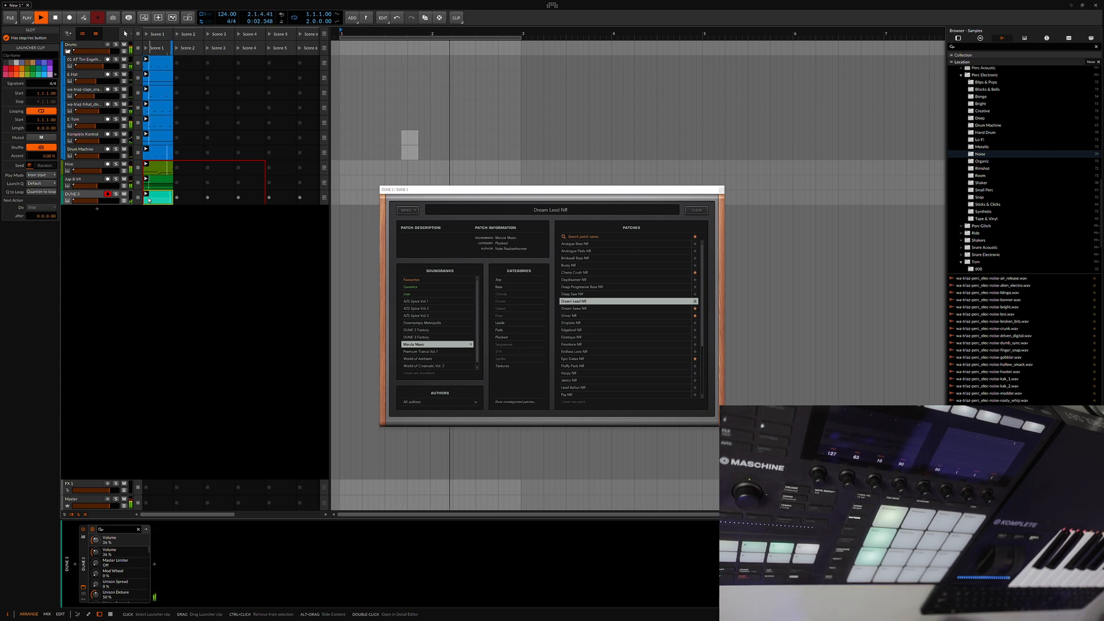
{"action": "key", "text": "space"}
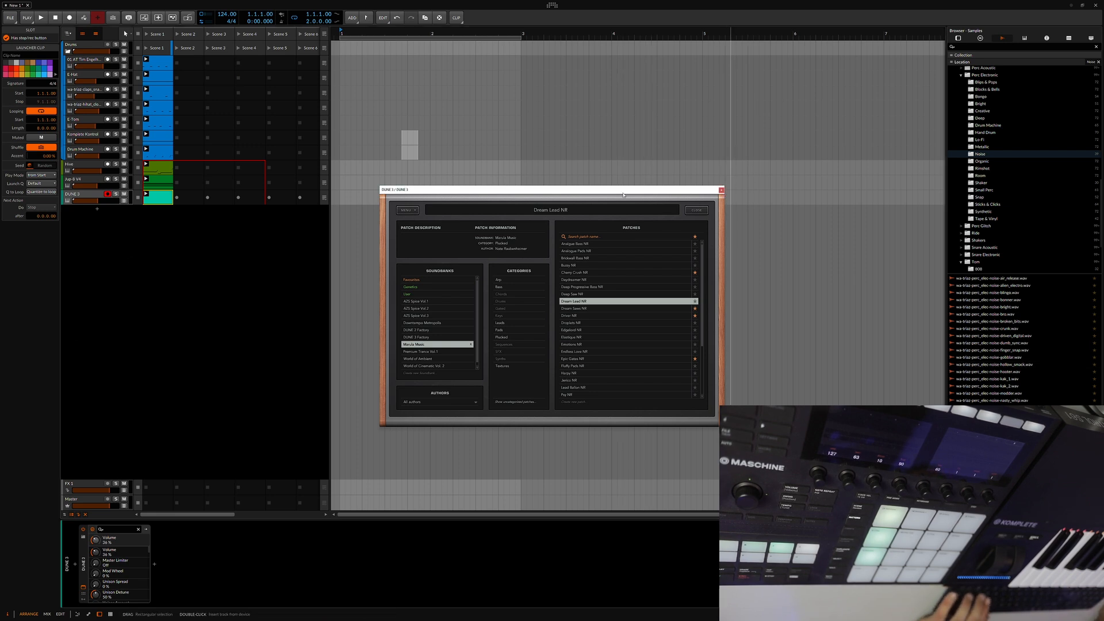
{"action": "left_click", "coordinate": [721, 190]}
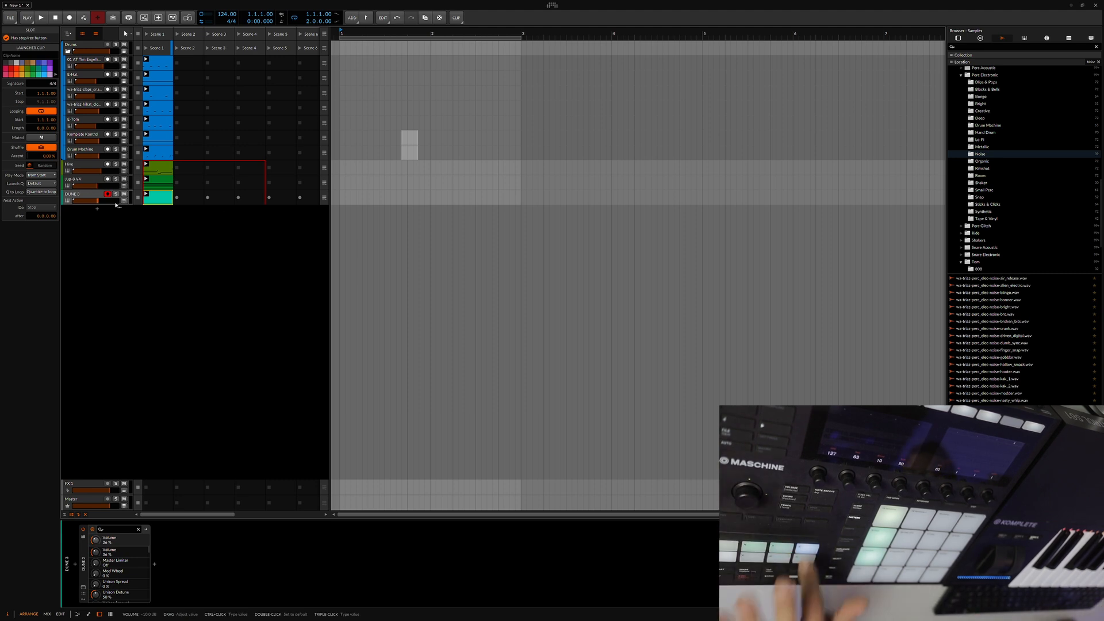
- Add a Polymer instrument track below DUNE 3, raise its noise to maximum, and record C3 notes into its Scene 1 clip
{"action": "key", "text": "ctrl+t"}
{"action": "key", "text": "b"}
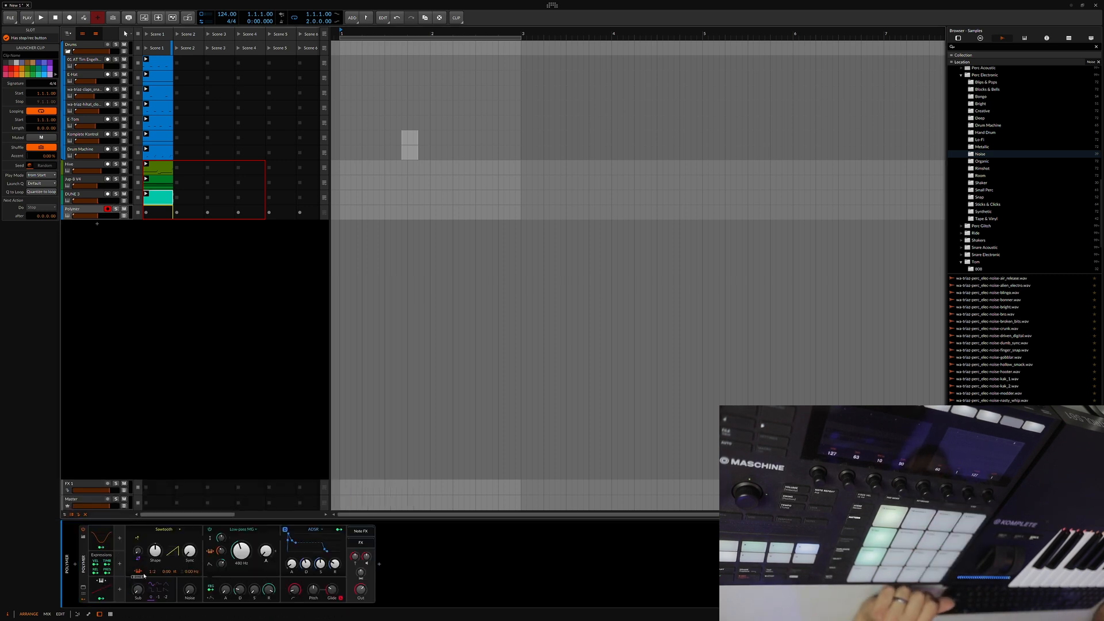
{"action": "left_click_drag", "start_coordinate": [194, 598], "coordinate": [194, 506]}
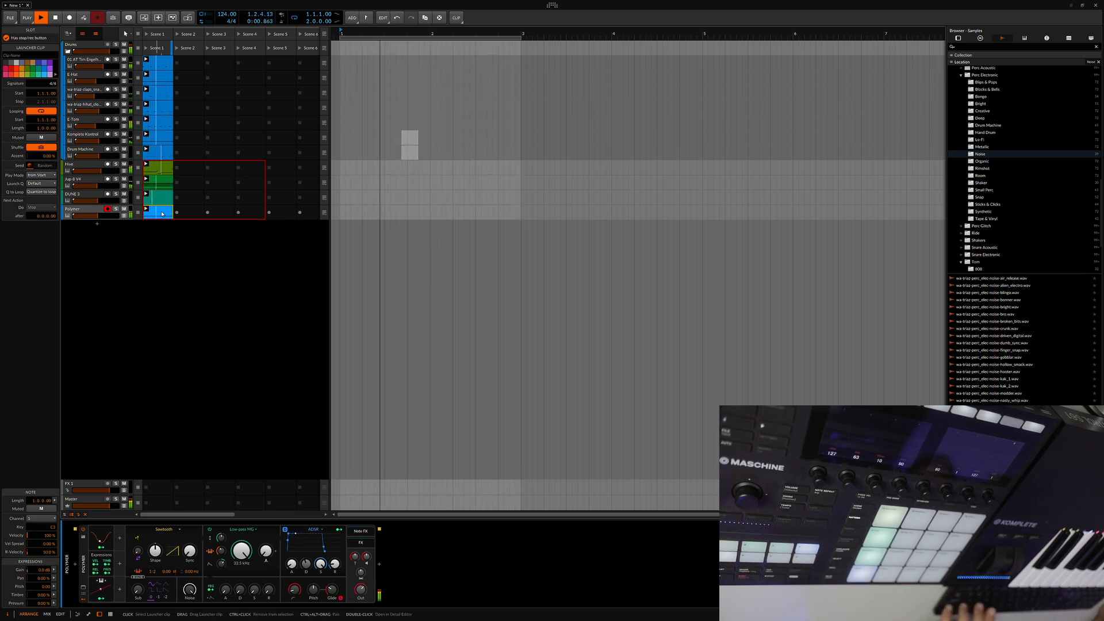
{"action": "key", "text": "space"}
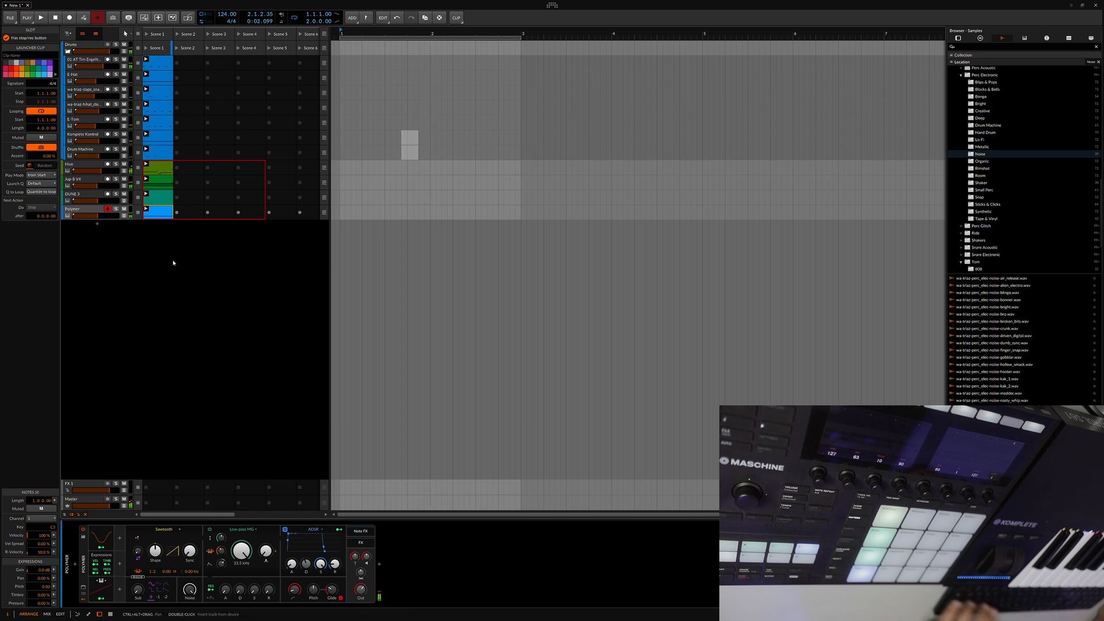
- Open the Polymer Scene 1 clip's notes and delete every C3 note except the one-bar note at bar 1
{"action": "double_click", "coordinate": [155, 215]}
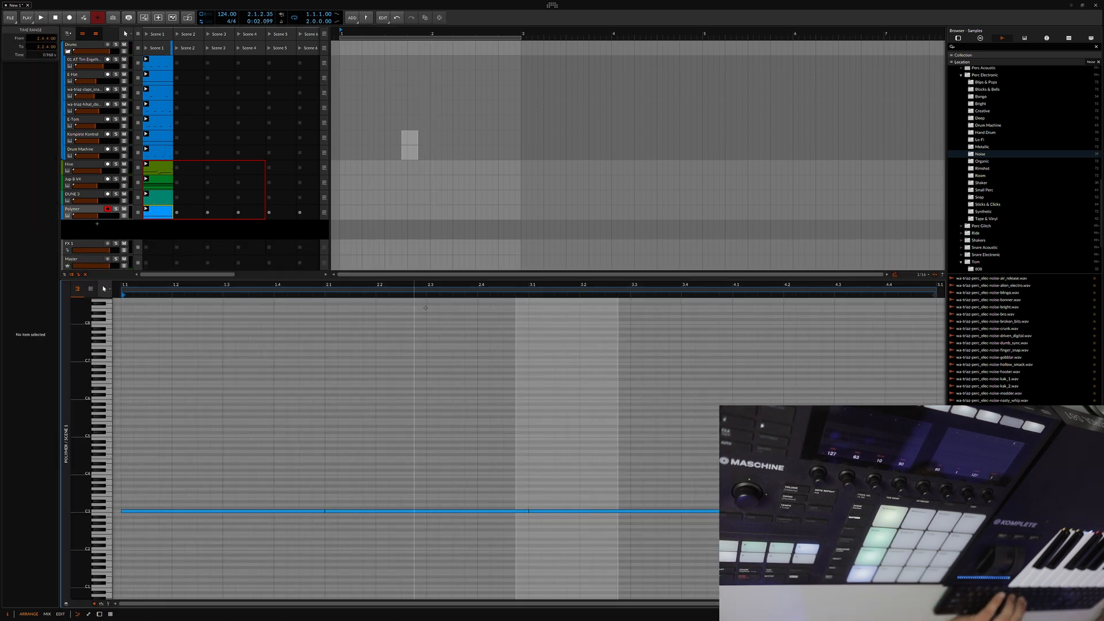
{"action": "left_click_drag", "start_coordinate": [429, 285], "coordinate": [426, 351]}
{"action": "left_click_drag", "start_coordinate": [525, 466], "coordinate": [450, 517]}
{"action": "key", "text": "Delete"}
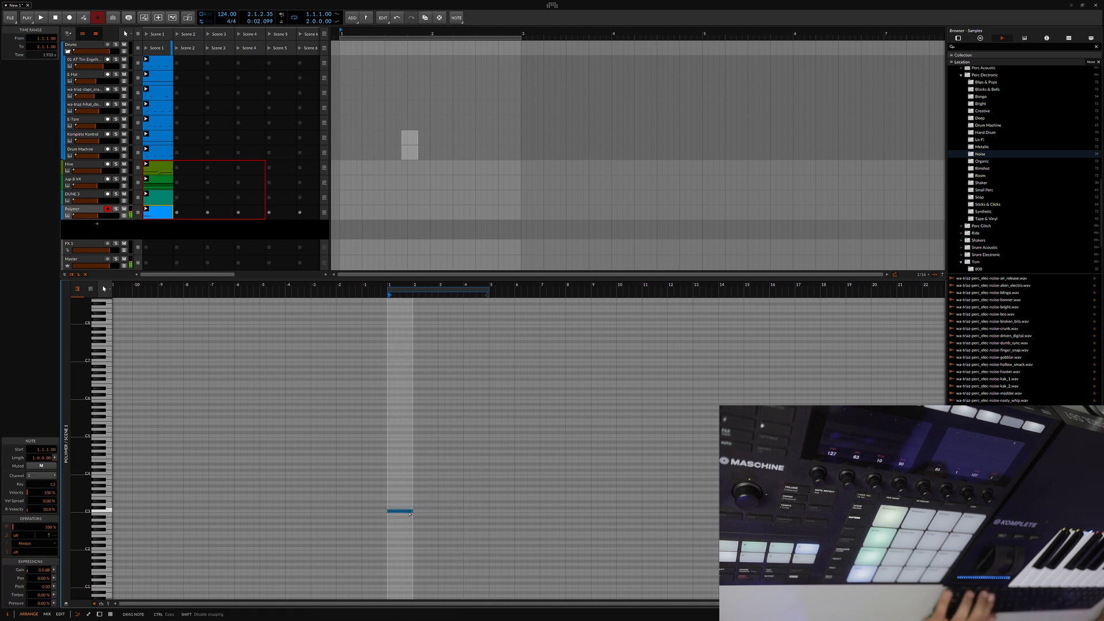
{"action": "left_click_drag", "start_coordinate": [489, 516], "coordinate": [490, 516]}
{"action": "left_click", "coordinate": [478, 543]}
{"action": "key", "text": "ctrl+z"}
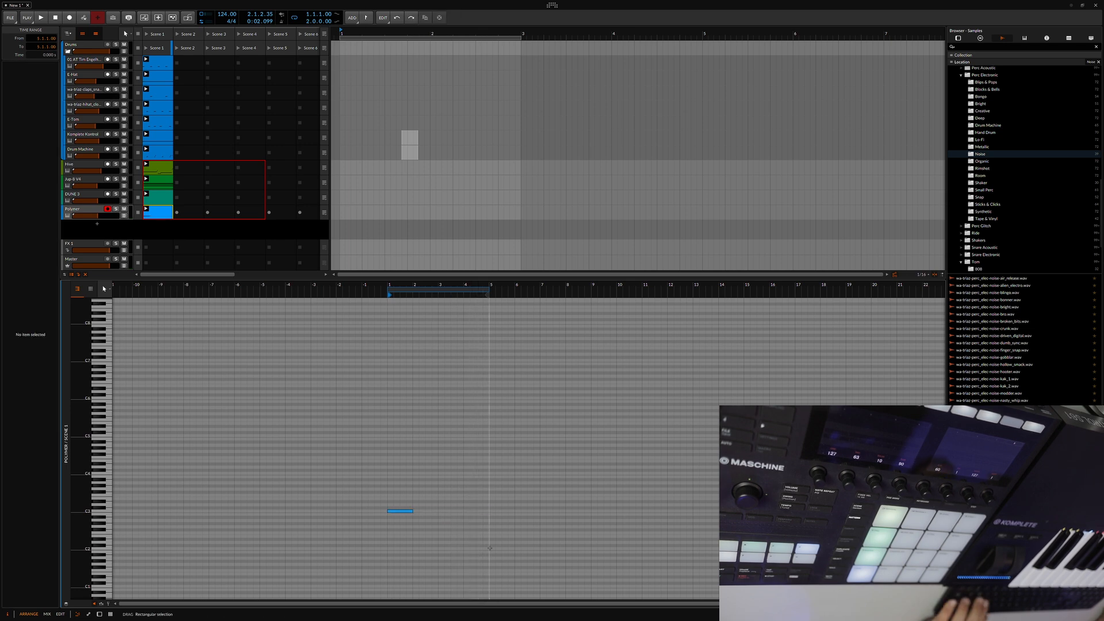
- Draw a four-bar C3 note at bar 5, extend the bar 1 note up to it, and delete the helper note
{"action": "double_click", "coordinate": [492, 509]}
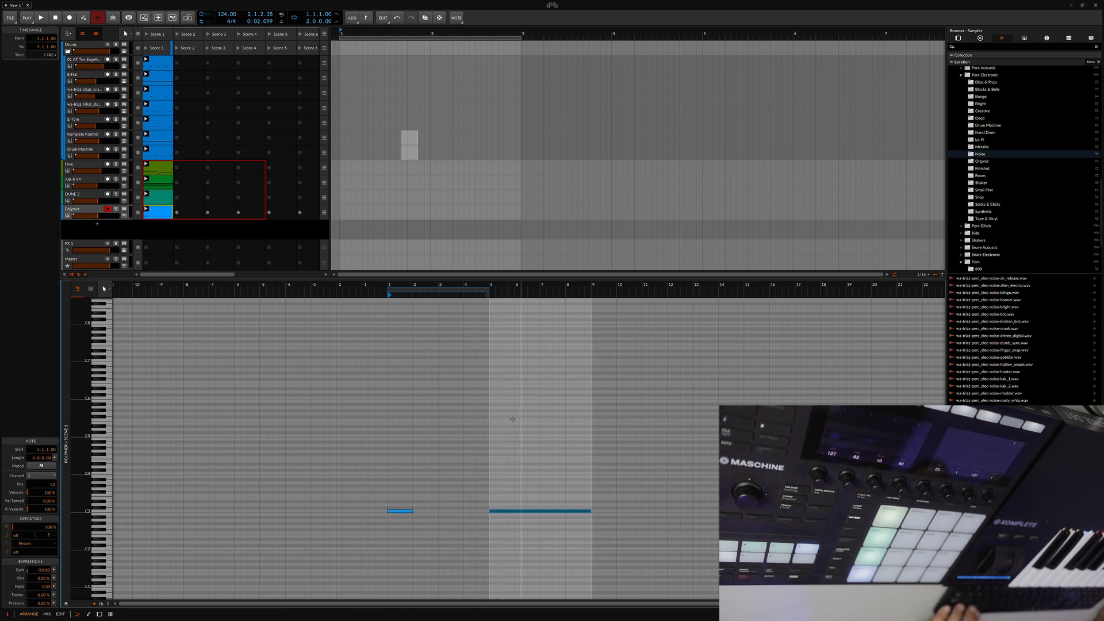
{"action": "left_click_drag", "start_coordinate": [354, 544], "coordinate": [448, 430]}
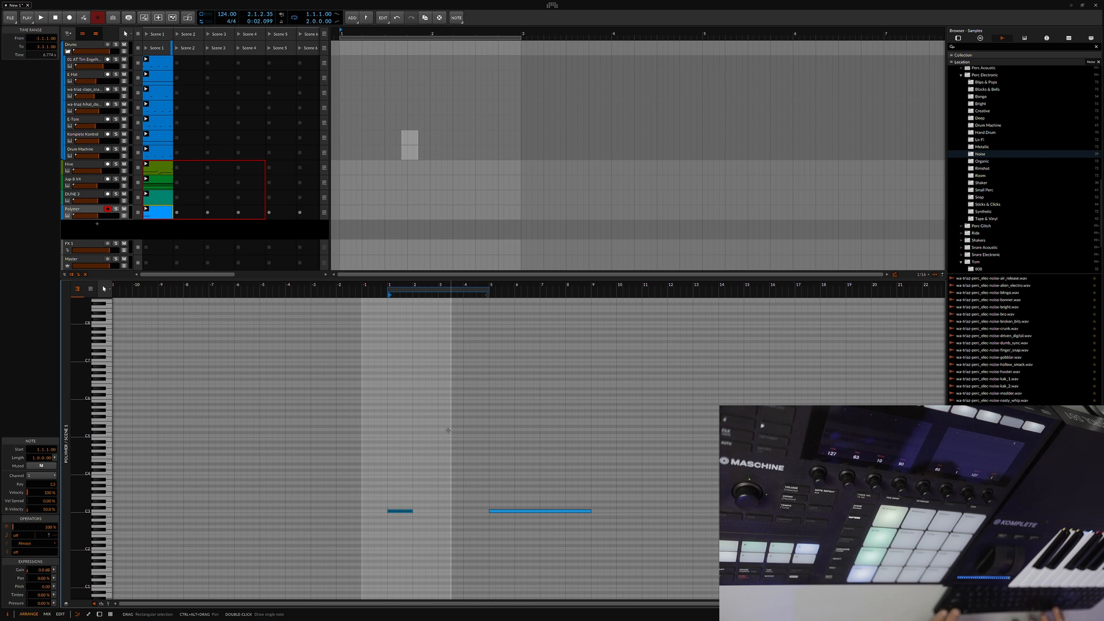
{"action": "key", "text": "shift+l"}
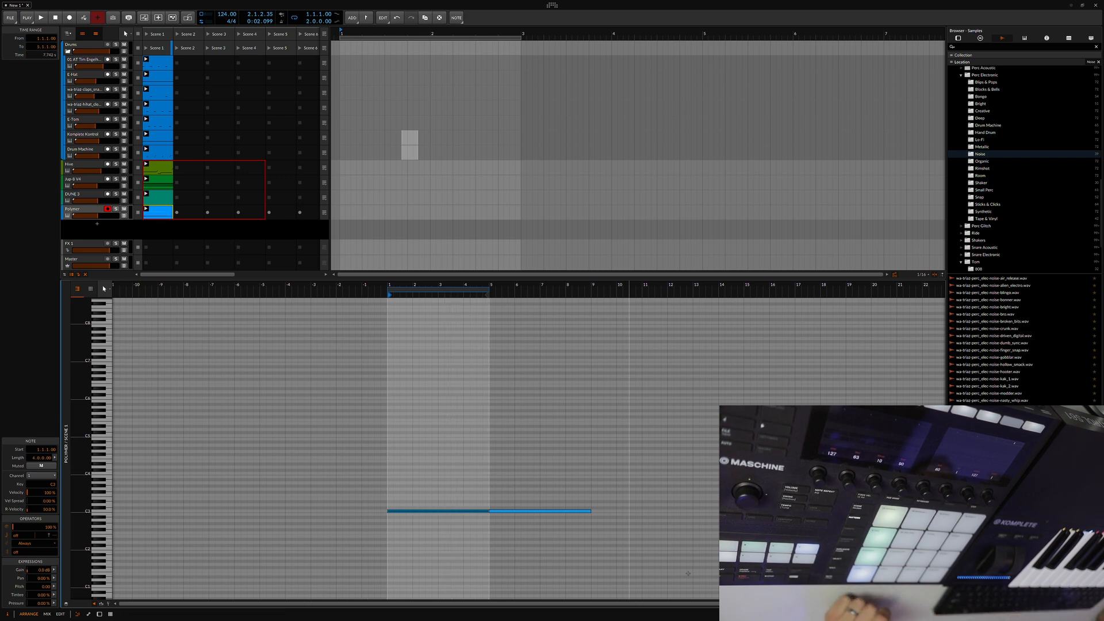
{"action": "left_click_drag", "start_coordinate": [565, 551], "coordinate": [543, 399]}
{"action": "key", "text": "Delete"}
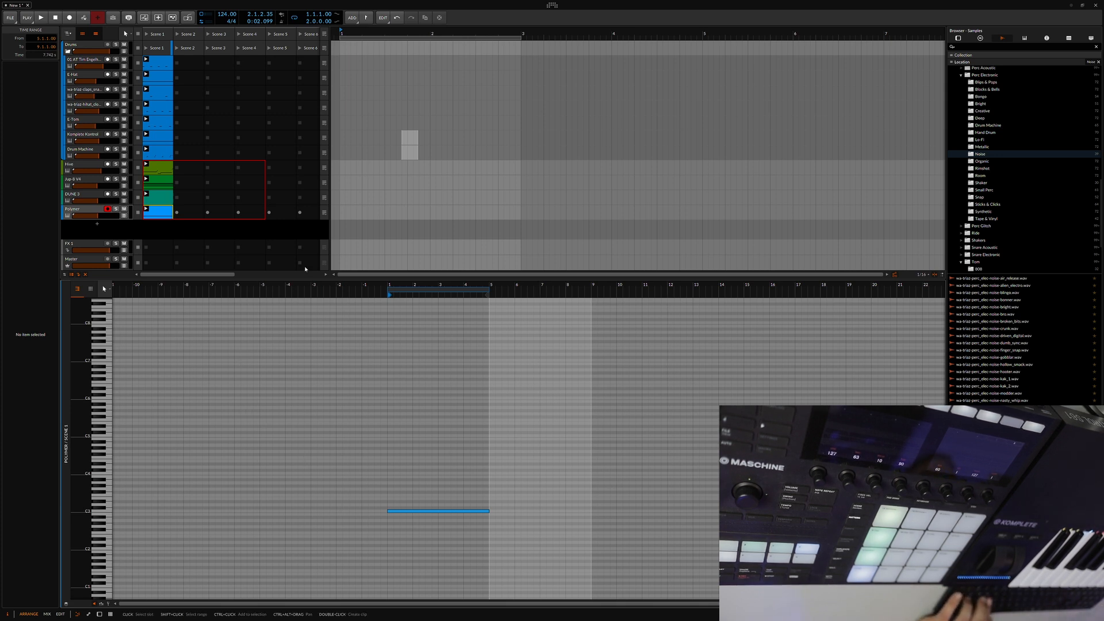
- Automate Polymer's low-pass cutoff in the clip as a ramp from maximum at bar 1 to minimum at bar 5, and audition it
{"action": "key", "text": "d"}
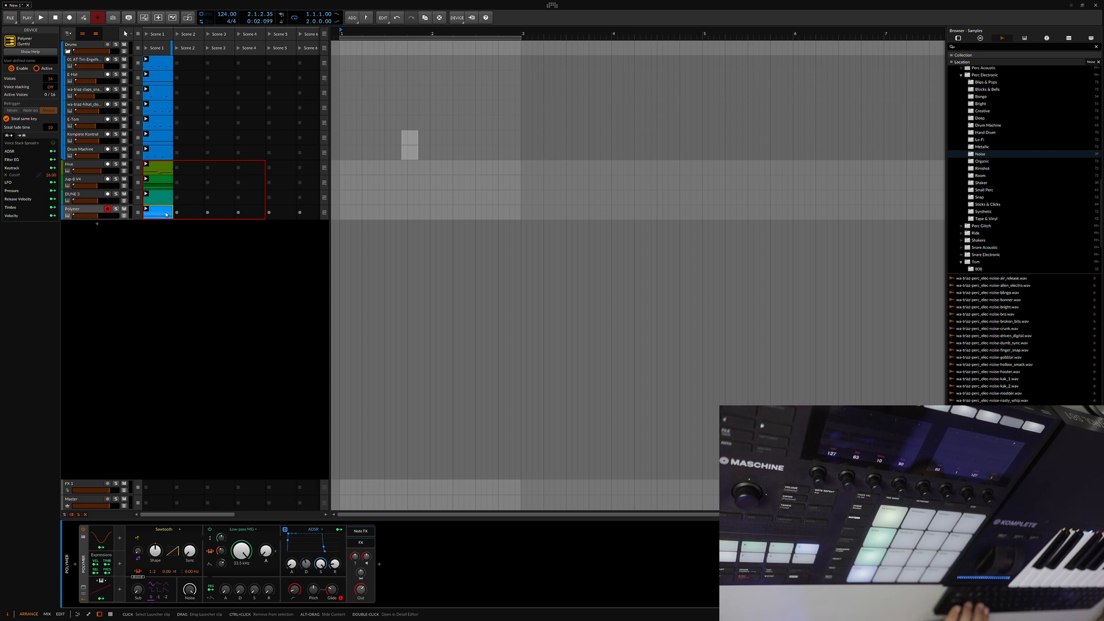
{"action": "key", "text": "a"}
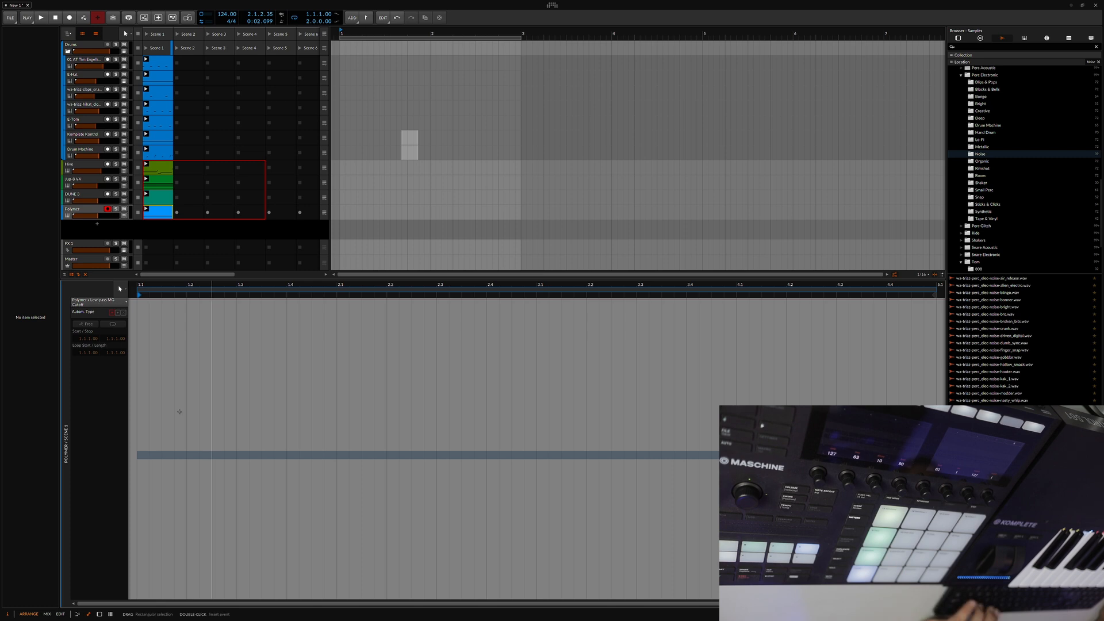
{"action": "double_click", "coordinate": [137, 451]}
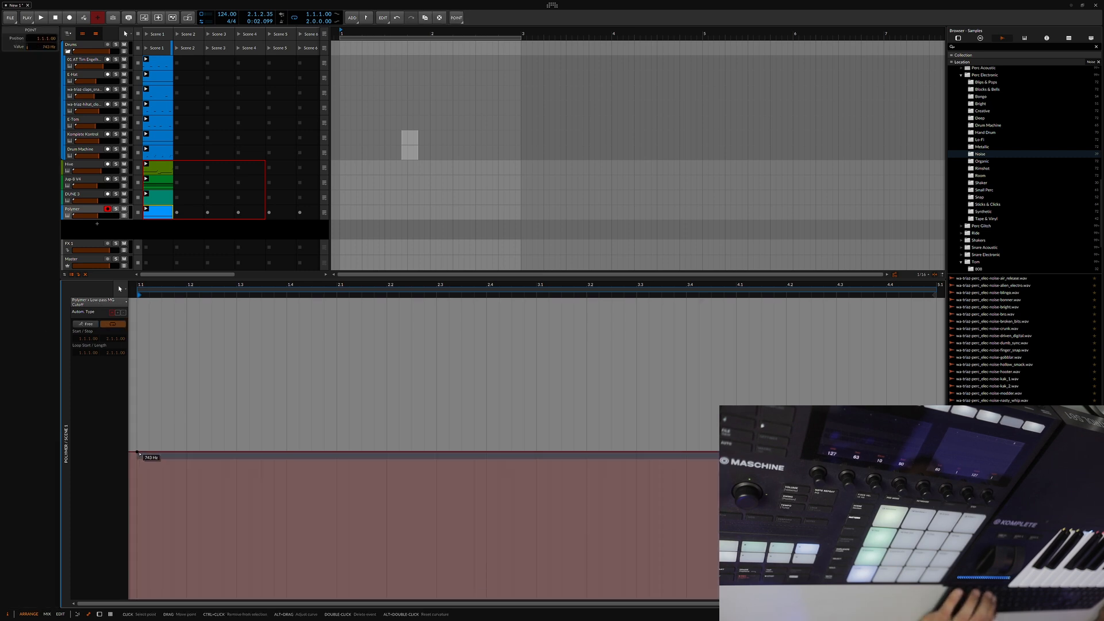
{"action": "left_click_drag", "start_coordinate": [138, 451], "coordinate": [138, 297]}
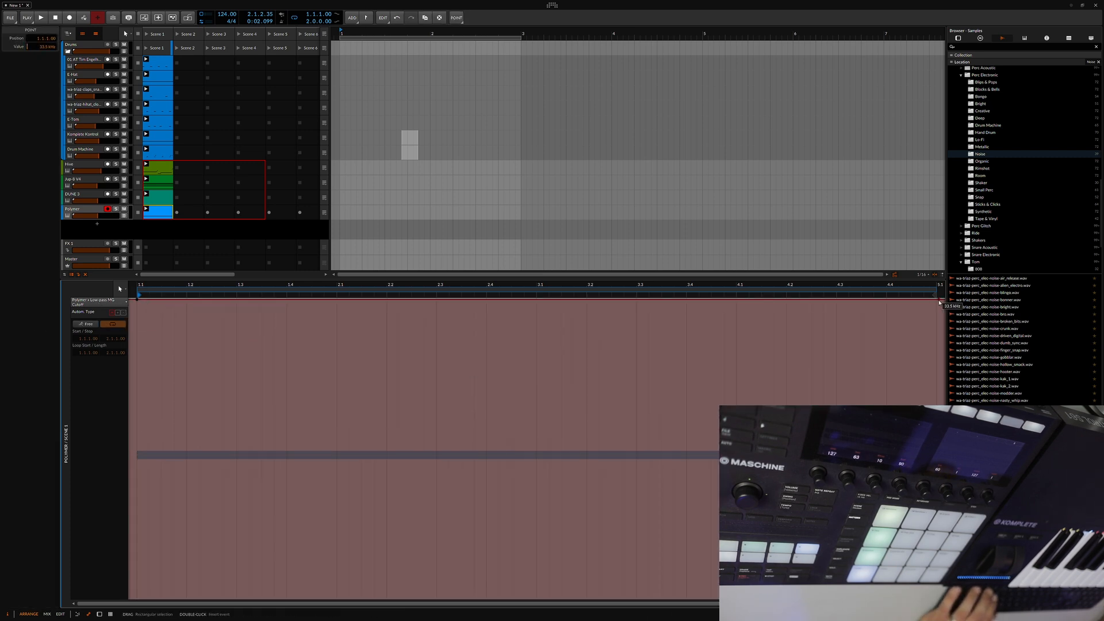
{"action": "left_click_drag", "start_coordinate": [939, 299], "coordinate": [940, 597]}
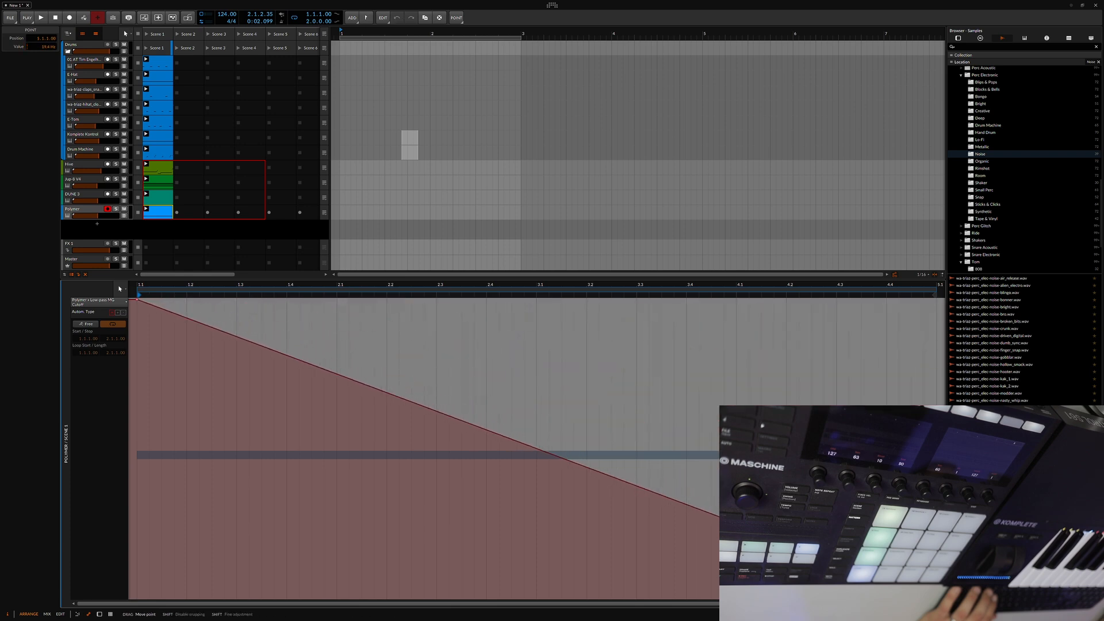
{"action": "key", "text": "space"}
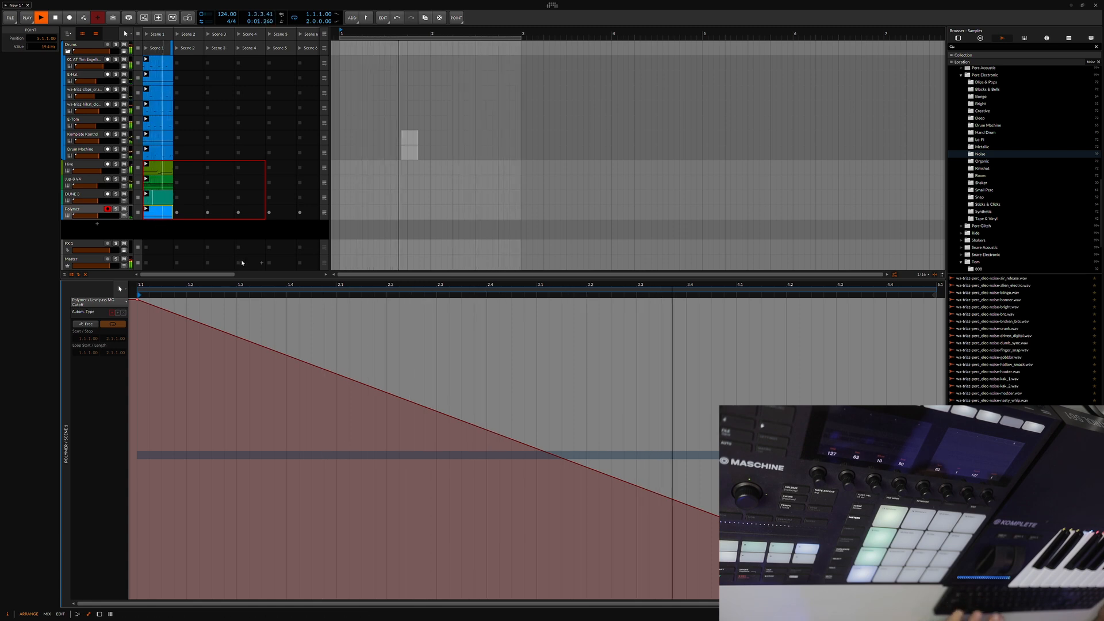
{"action": "key", "text": "space"}
- Duplicate the Polymer clip's content to eight bars and remove the repeated high cutoff point at bar 5
{"action": "left_click_drag", "start_coordinate": [547, 284], "coordinate": [491, 345]}
{"action": "left_click", "coordinate": [154, 212]}
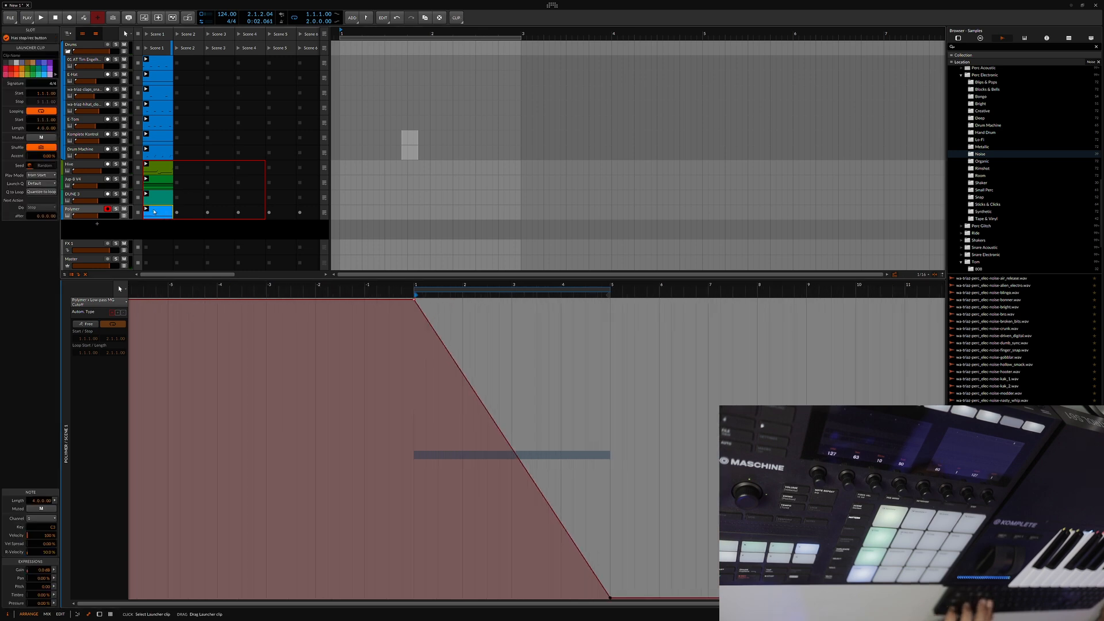
{"action": "key", "text": "ctrl+d"}
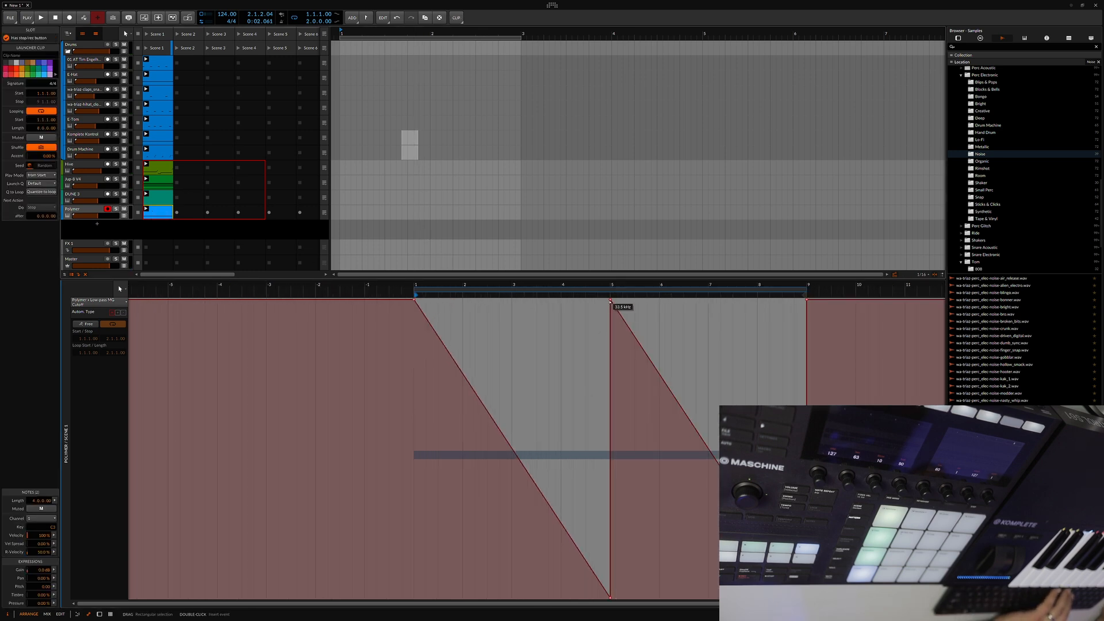
{"action": "double_click", "coordinate": [610, 300]}
{"action": "left_click", "coordinate": [671, 459]}
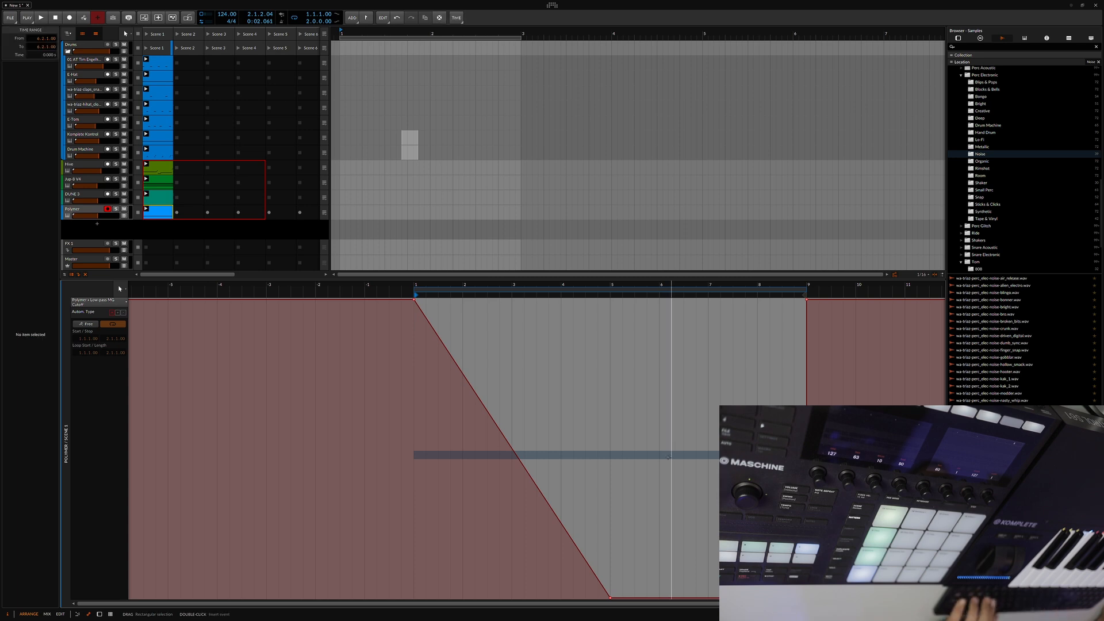
- Delete the duplicated C3 note from bar 5 of the Polymer clip and return to its cutoff automation
{"action": "key", "text": "e"}
{"action": "double_click", "coordinate": [159, 214]}
{"action": "double_click", "coordinate": [604, 426]}
{"action": "left_click", "coordinate": [617, 526]}
{"action": "key", "text": "d"}
{"action": "key", "text": "e"}
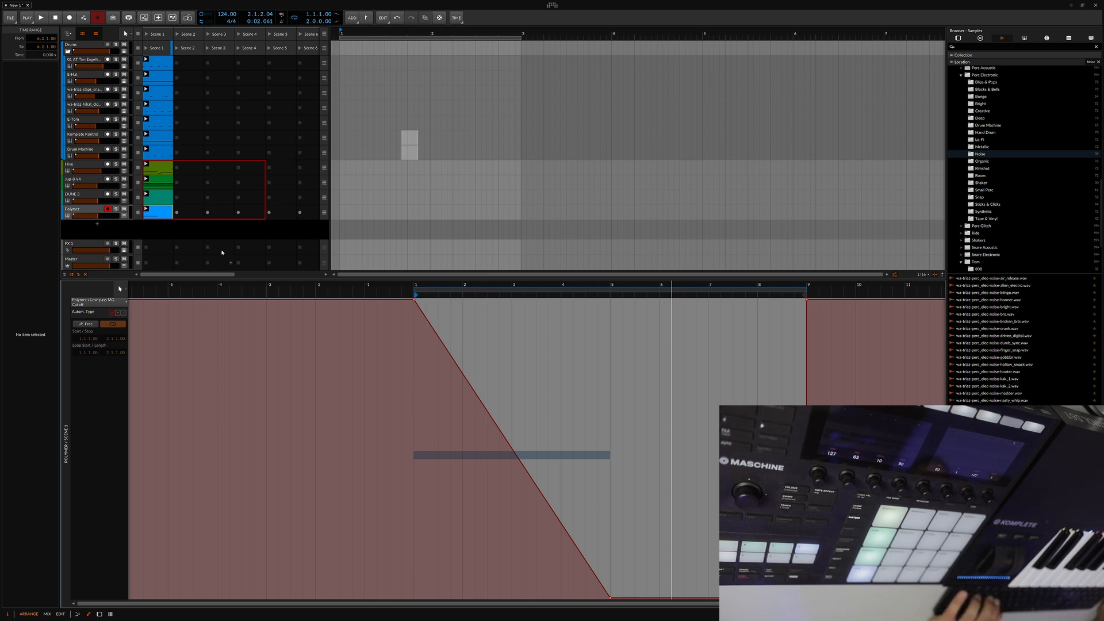
- Insert a Dynamics device after Polymer and sidechain it from the kick track in the Drums group
{"action": "key", "text": "d"}
{"action": "left_click", "coordinate": [380, 563]}
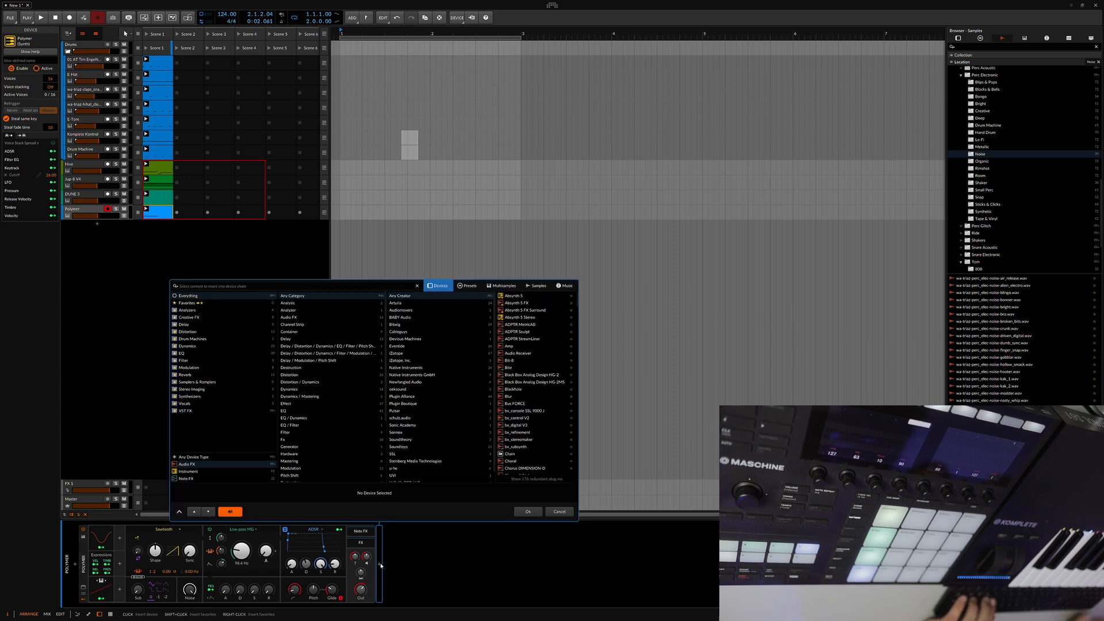
{"action": "type", "text": "dy"}
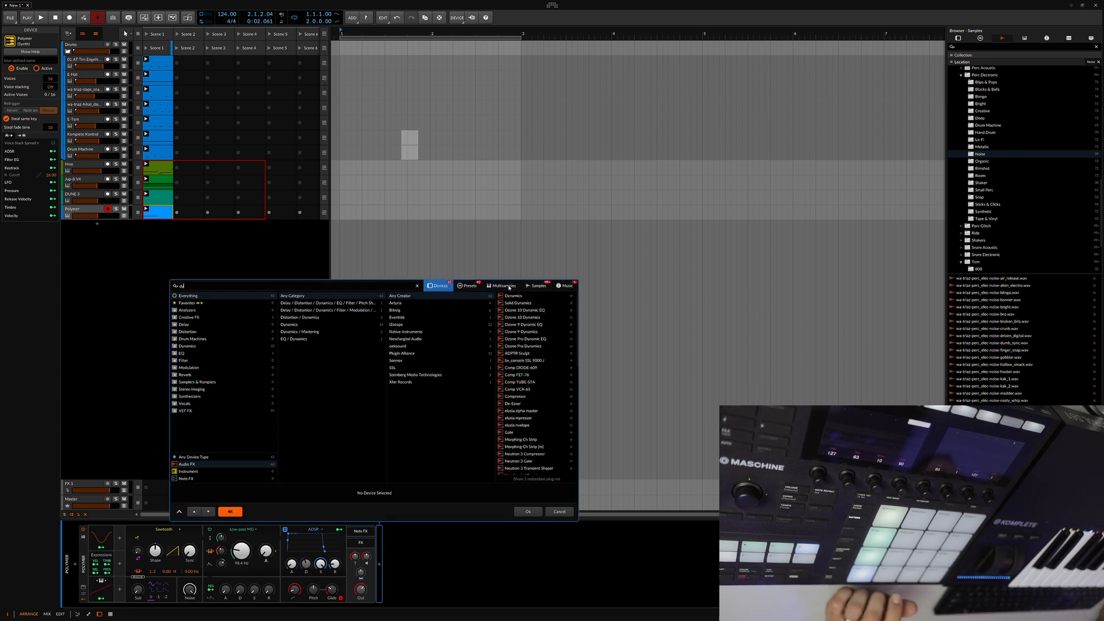
{"action": "key", "text": "Down"}
{"action": "left_click", "coordinate": [530, 511]}
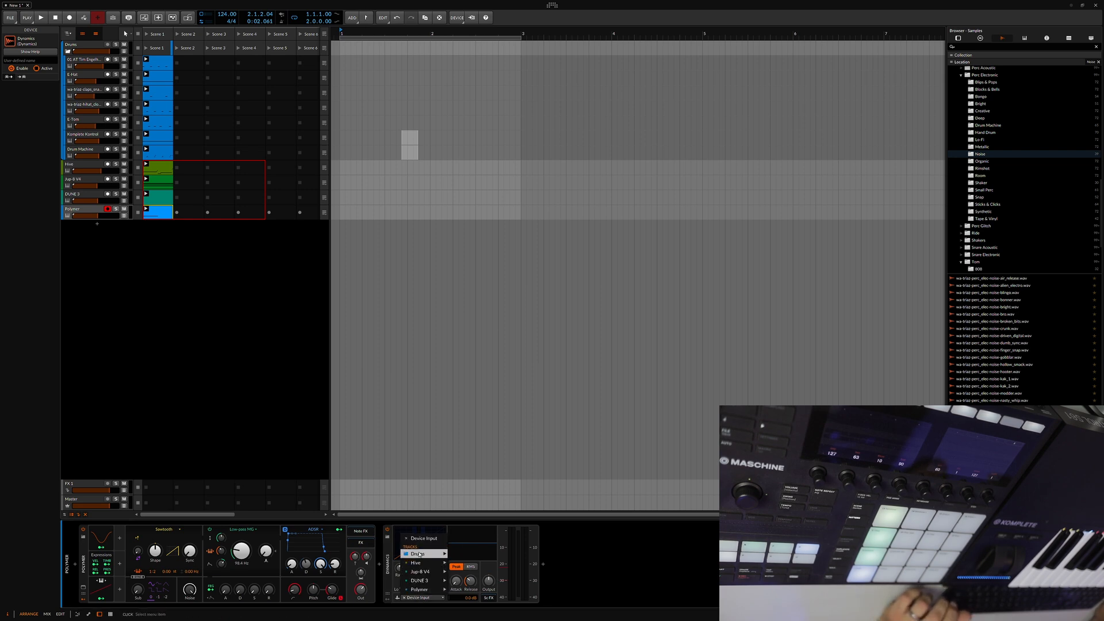
{"action": "mouse_move", "coordinate": [420, 554]}
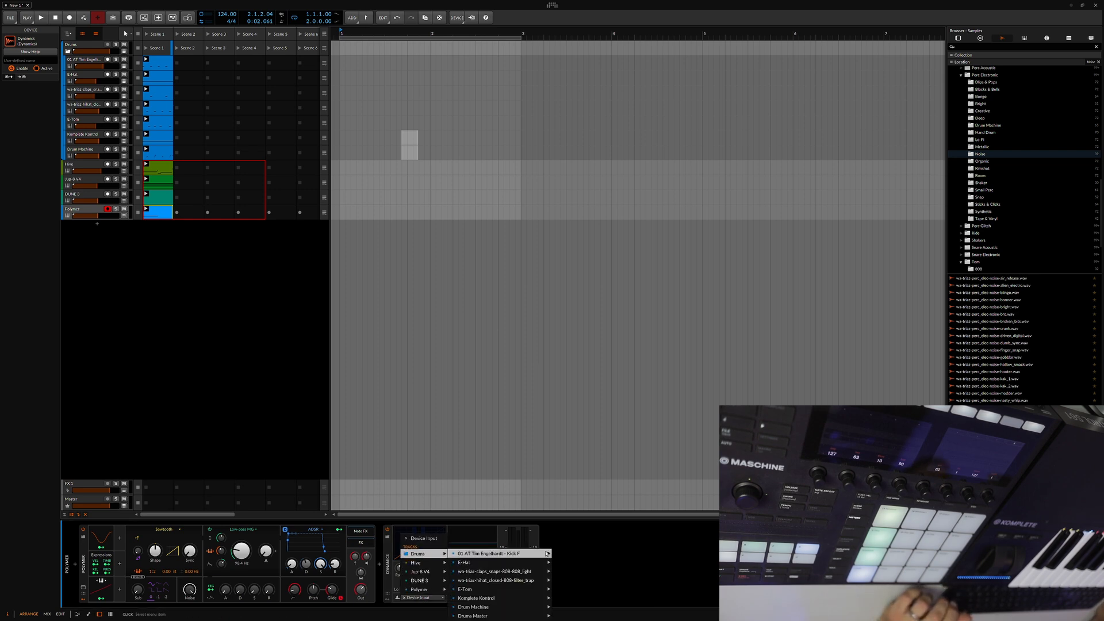
{"action": "left_click", "coordinate": [580, 554]}
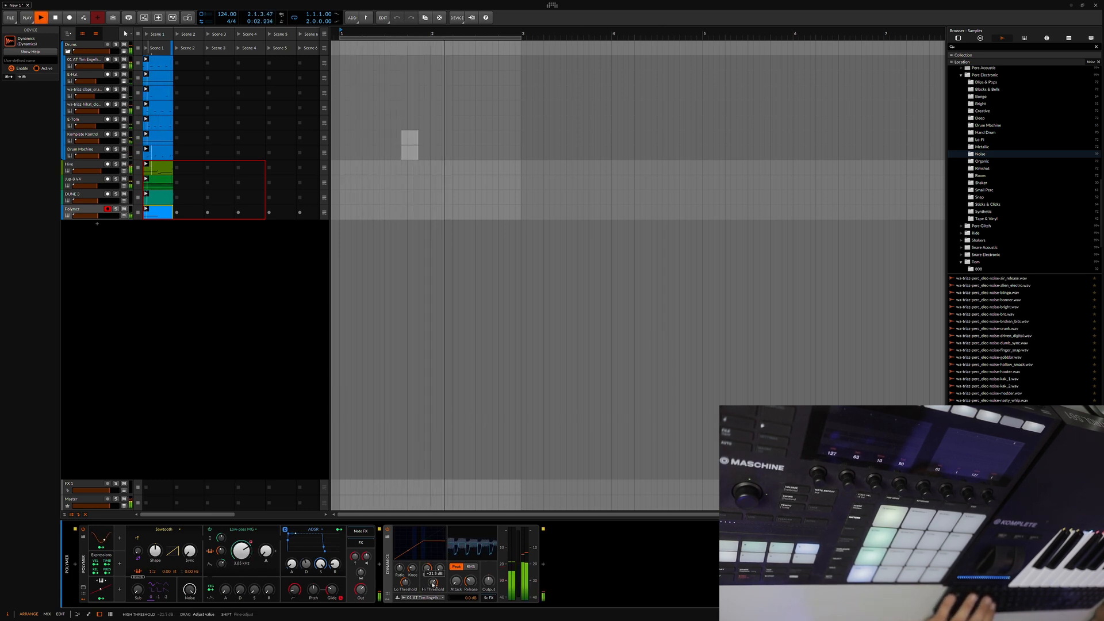
- Insert an EQ-2 device after Dynamics on the Polymer track
{"action": "double_click", "coordinate": [557, 576]}
{"action": "type", "text": "eq"}
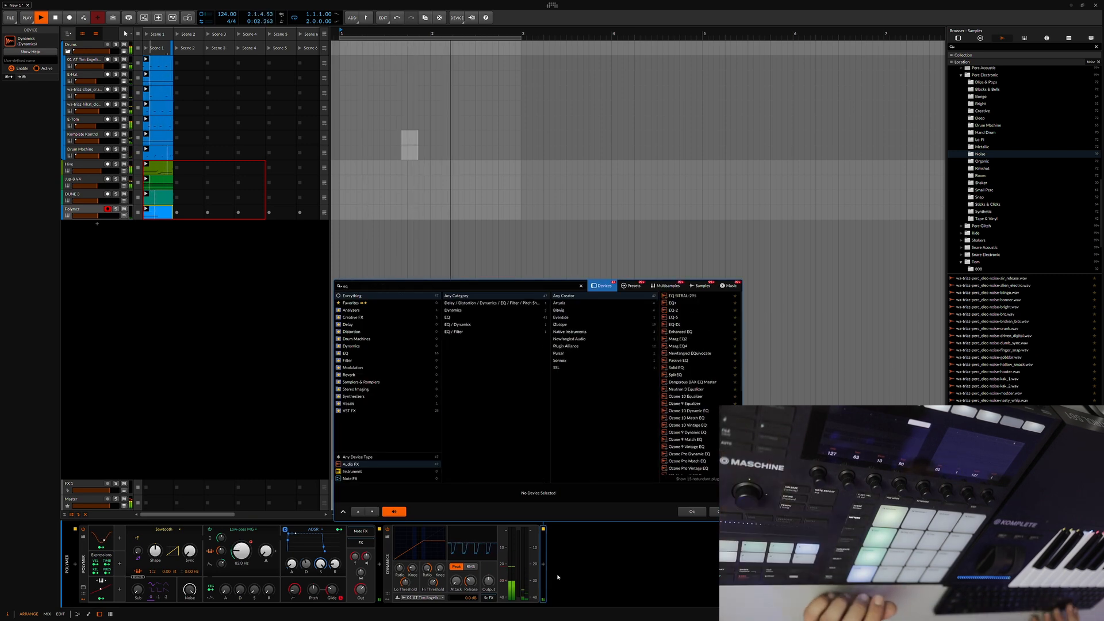
{"action": "key", "text": "Down"}
{"action": "key", "text": "Down"}
{"action": "key", "text": "Return"}
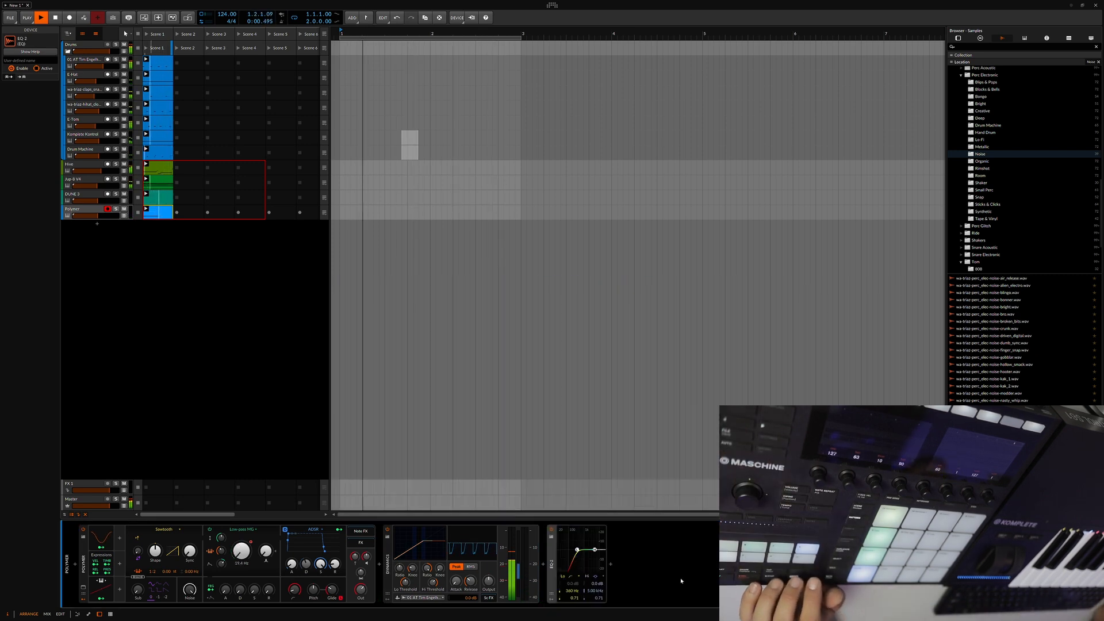
- Move the Dynamics and EQ-2 devices into Polymer's nested FX chain
{"action": "left_click", "coordinate": [357, 542]}
{"action": "left_click_drag", "start_coordinate": [397, 567], "coordinate": [379, 566]}
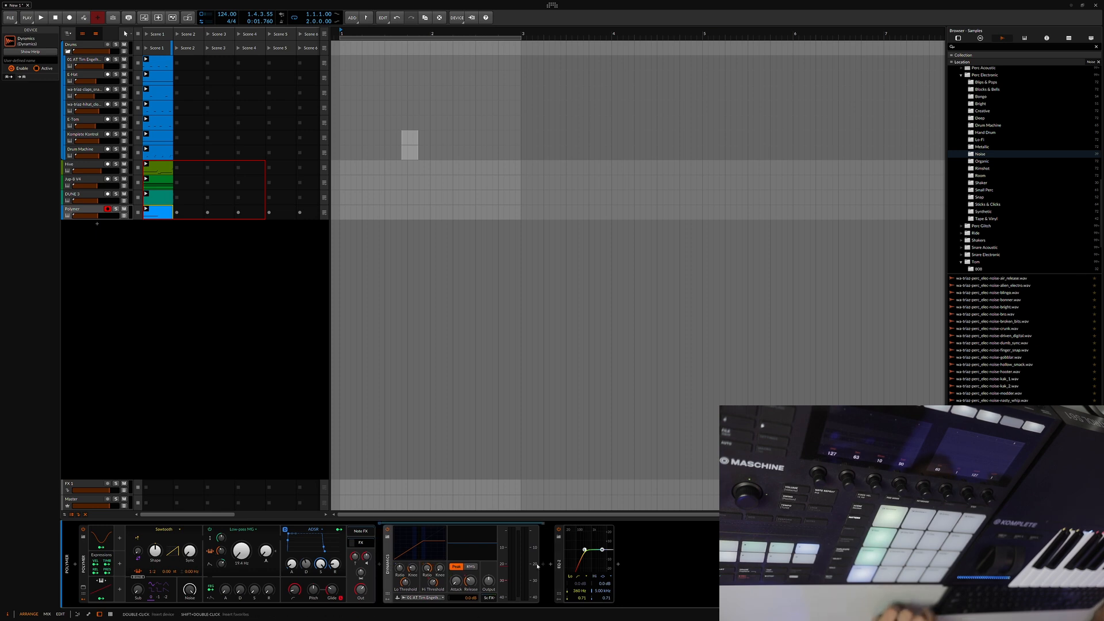
{"action": "left_click_drag", "start_coordinate": [560, 565], "coordinate": [545, 569]}
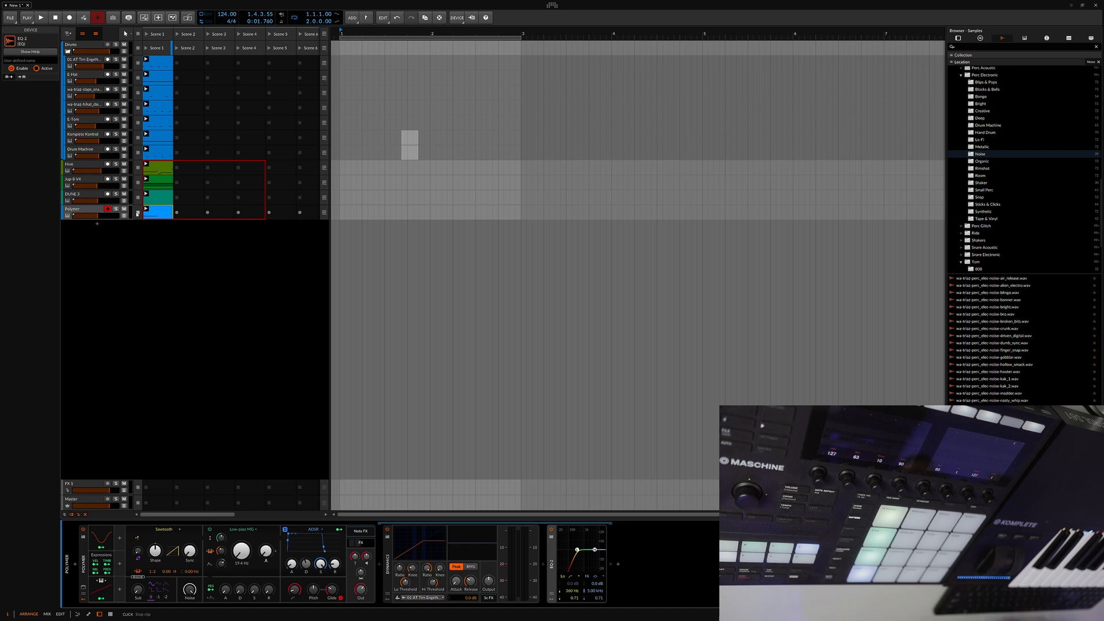
- Insert the Raum reverb after EQ-2 in Polymer's FX chain
{"action": "left_click", "coordinate": [569, 299]}
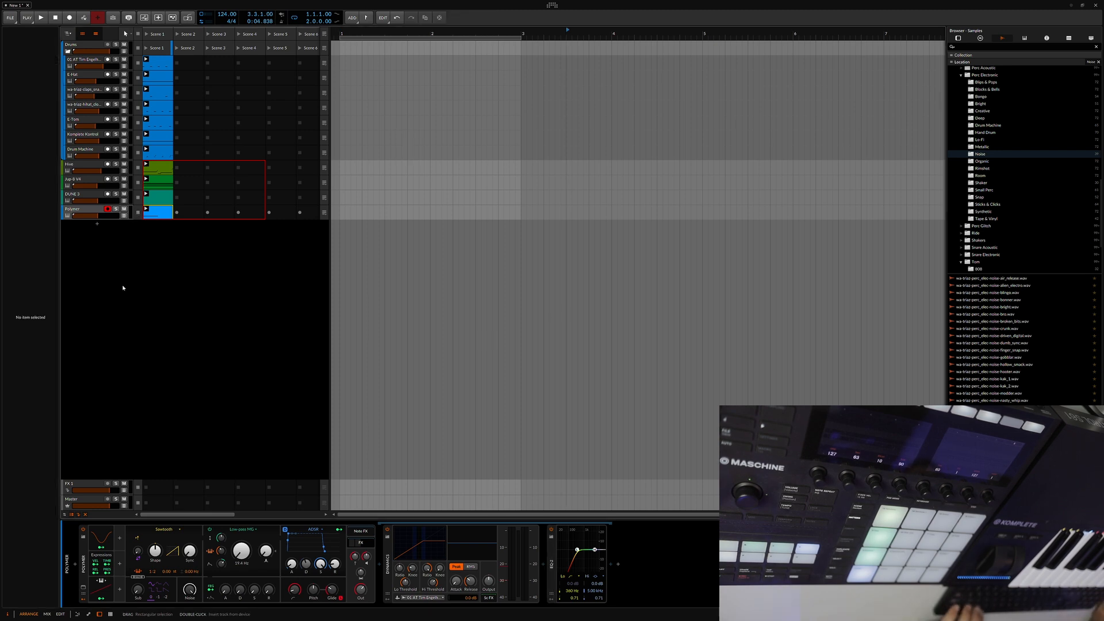
{"action": "left_click", "coordinate": [464, 411]}
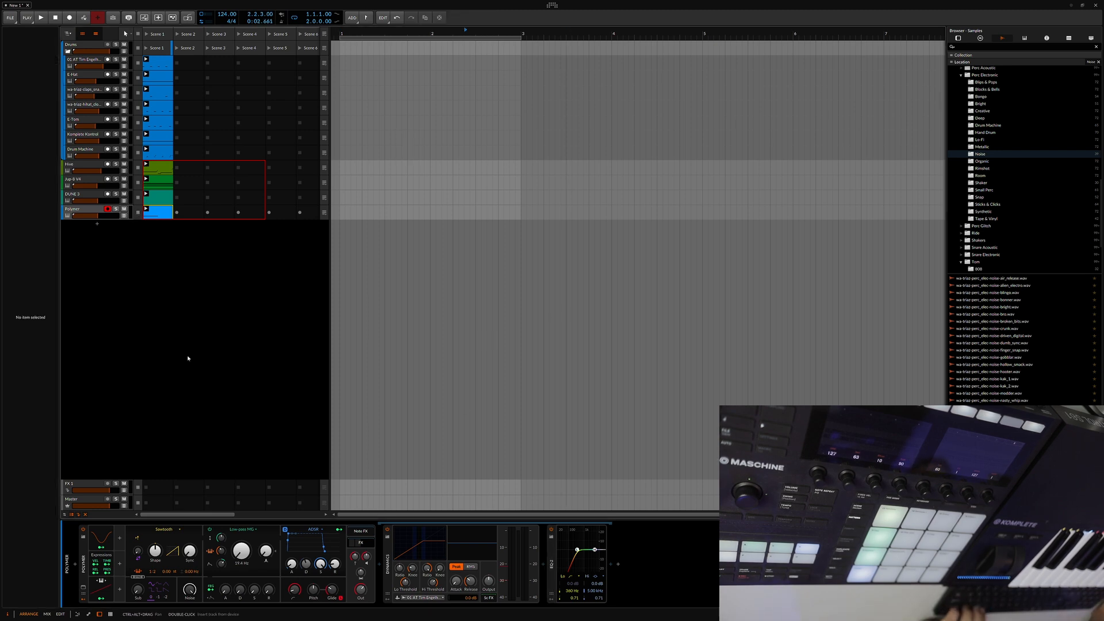
{"action": "left_click", "coordinate": [609, 569]}
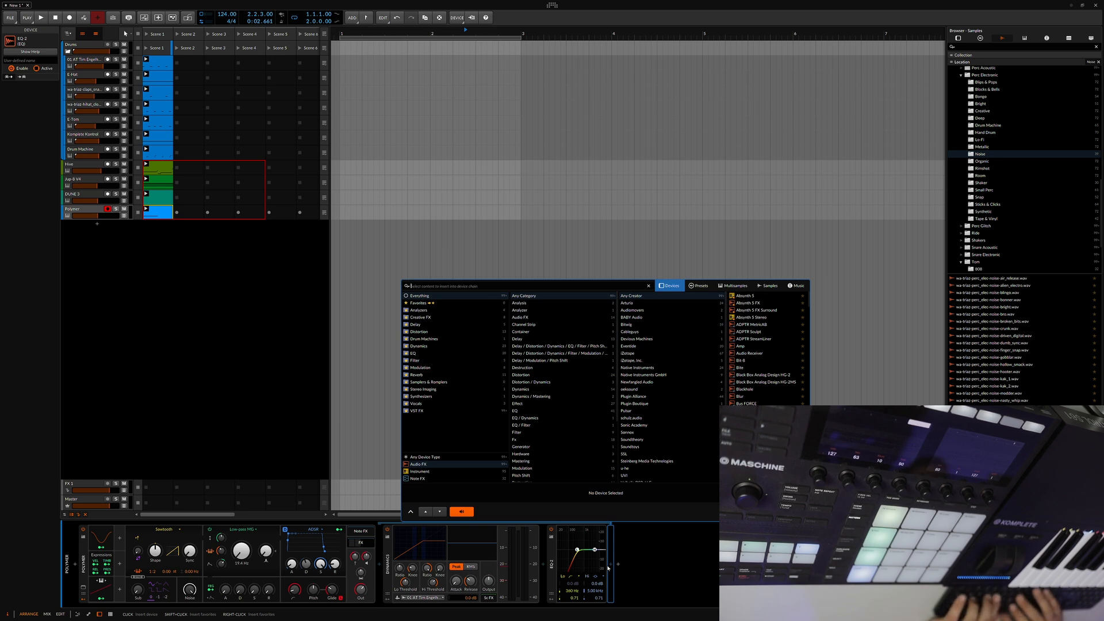
{"action": "type", "text": "rau"}
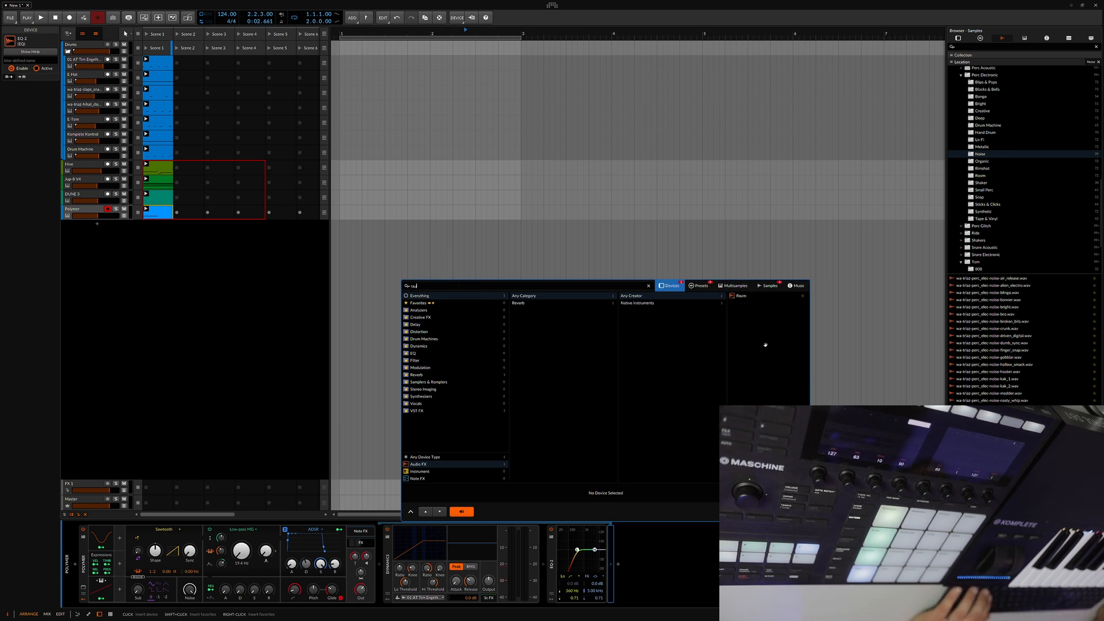
{"action": "left_click", "coordinate": [742, 296]}
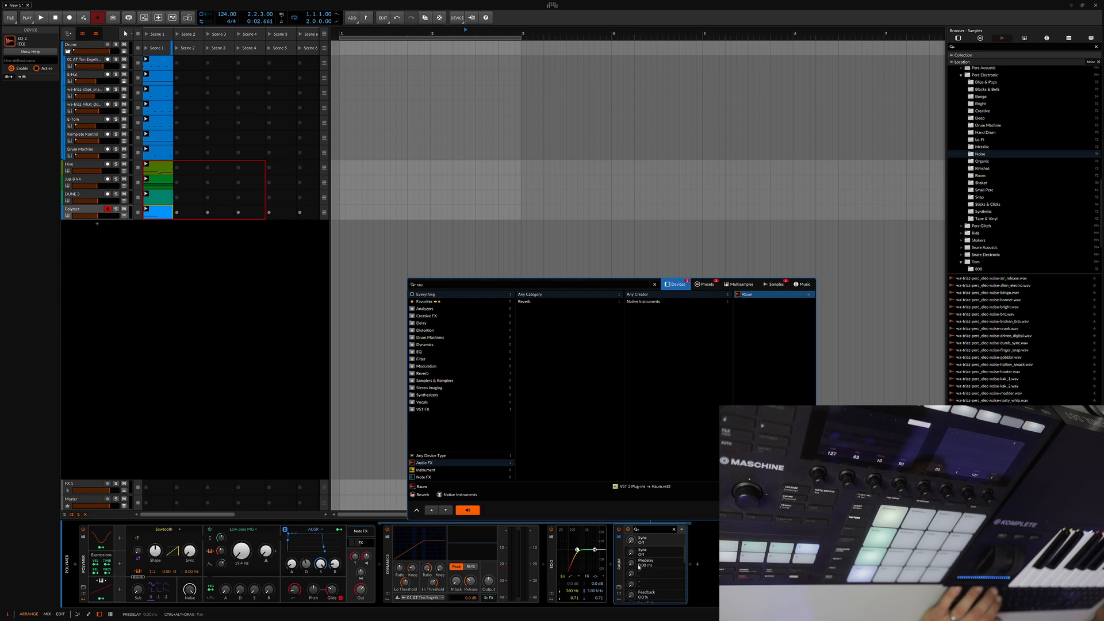
- Reorder Polymer's FX chain to EQ-2, Raum, Dynamics
{"action": "left_click_drag", "start_coordinate": [552, 568], "coordinate": [380, 568]}
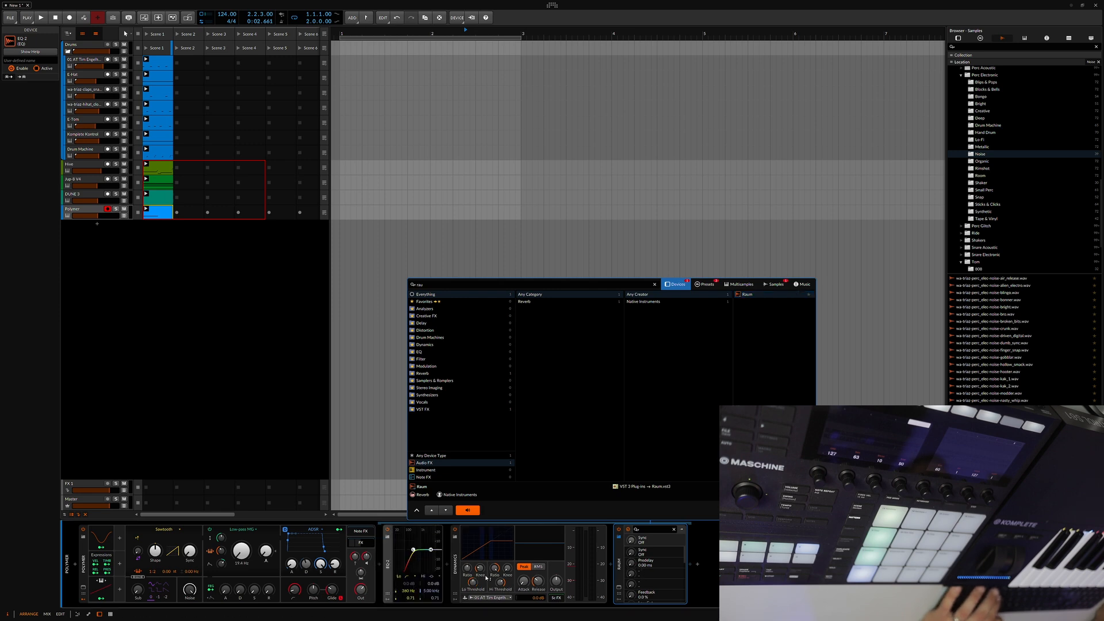
{"action": "key", "text": "ctrl+z"}
{"action": "mouse_move", "coordinate": [551, 568]}
{"action": "left_mouse_down"}
{"action": "mouse_move", "coordinate": [457, 582]}
{"action": "mouse_move", "coordinate": [397, 574]}
{"action": "left_mouse_up"}
{"action": "left_click_drag", "start_coordinate": [626, 567], "coordinate": [449, 570]}
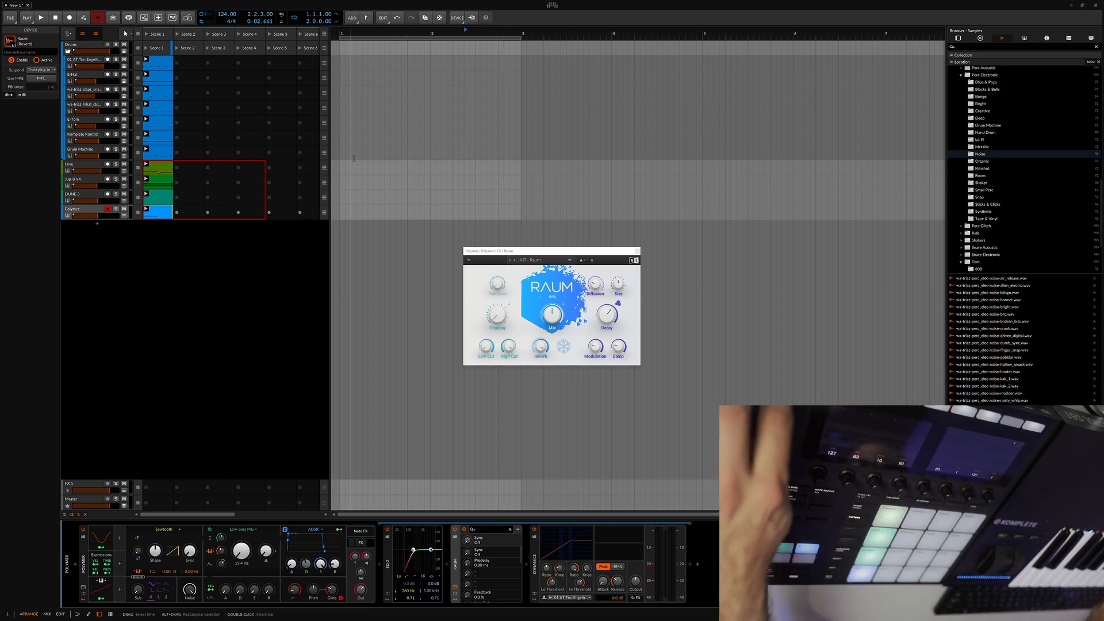
{"action": "key", "text": "Left"}
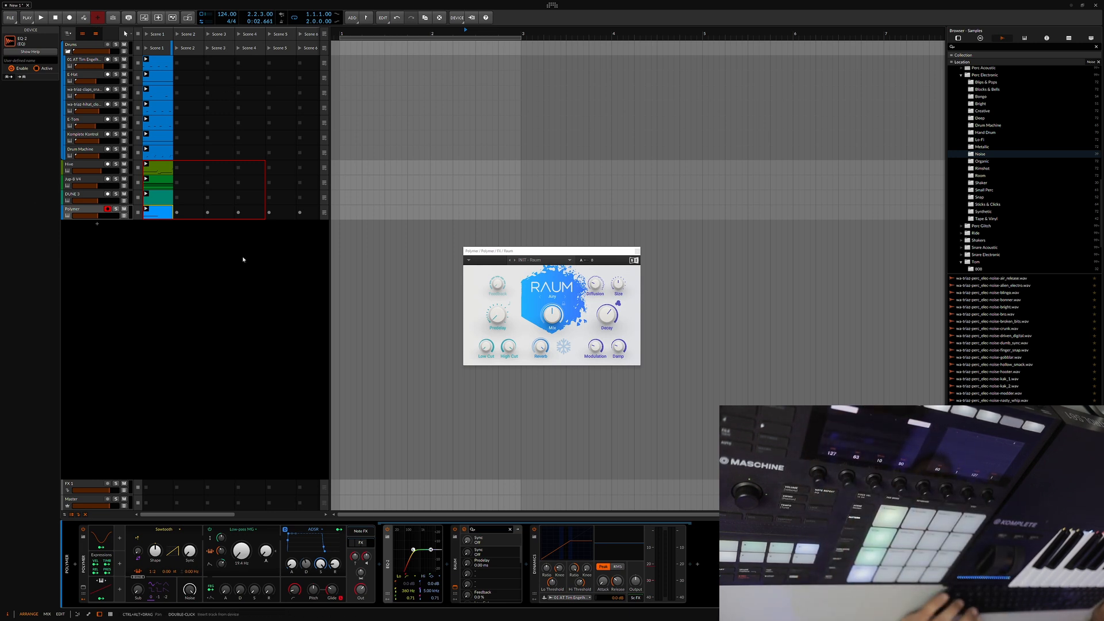
- Bounce the Scene 1 Polymer clip to audio at bar 1 of the arranger and delete the bounced clip
{"action": "left_click", "coordinate": [360, 270]}
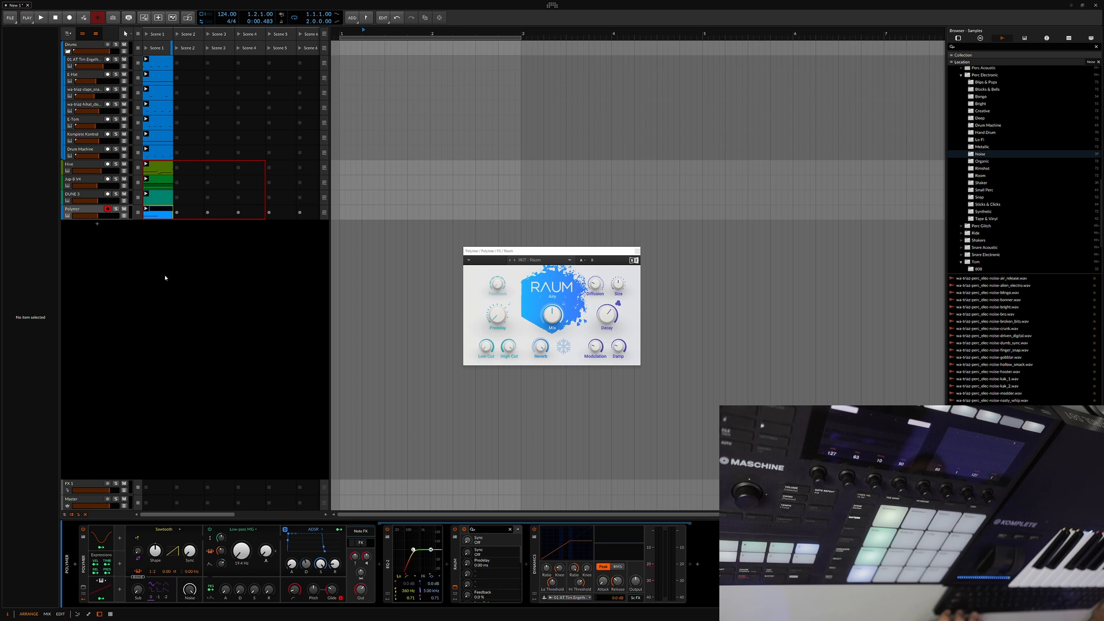
{"action": "left_click", "coordinate": [150, 217]}
{"action": "left_click_drag", "start_coordinate": [281, 213], "coordinate": [333, 209]}
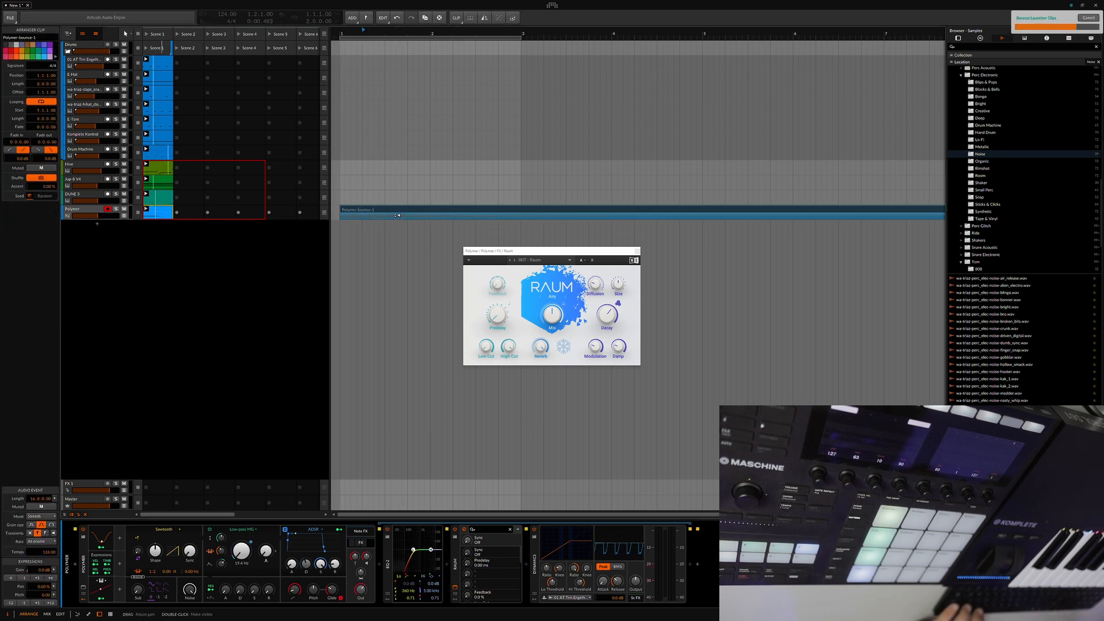
{"action": "scroll", "coordinate": [397, 215], "scroll_direction": "down", "scroll_amount": 4}
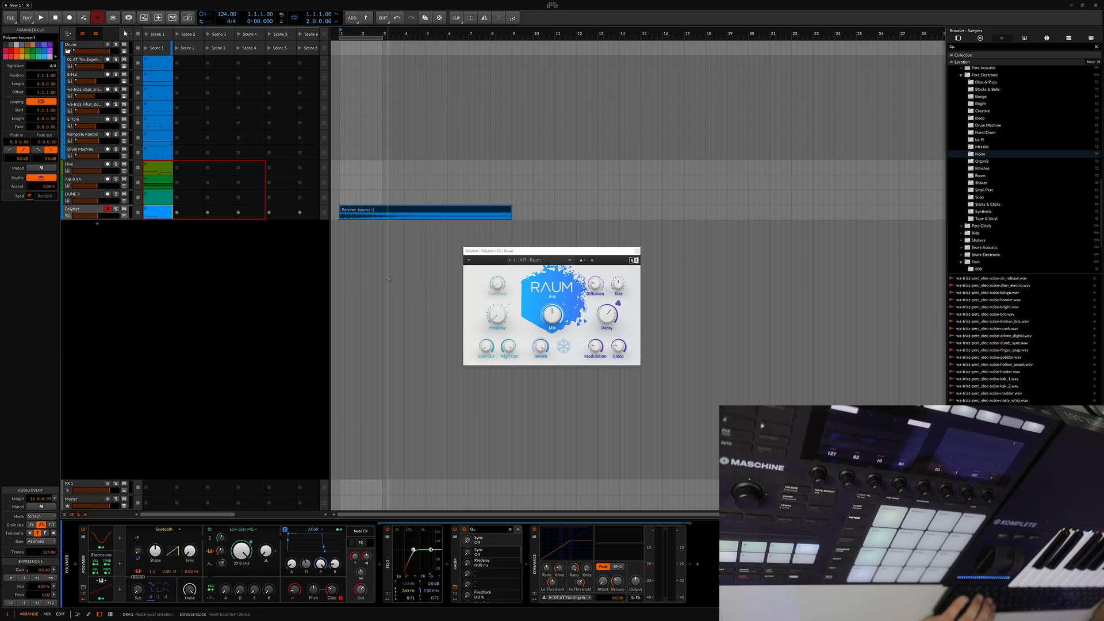
{"action": "left_click", "coordinate": [144, 105]}
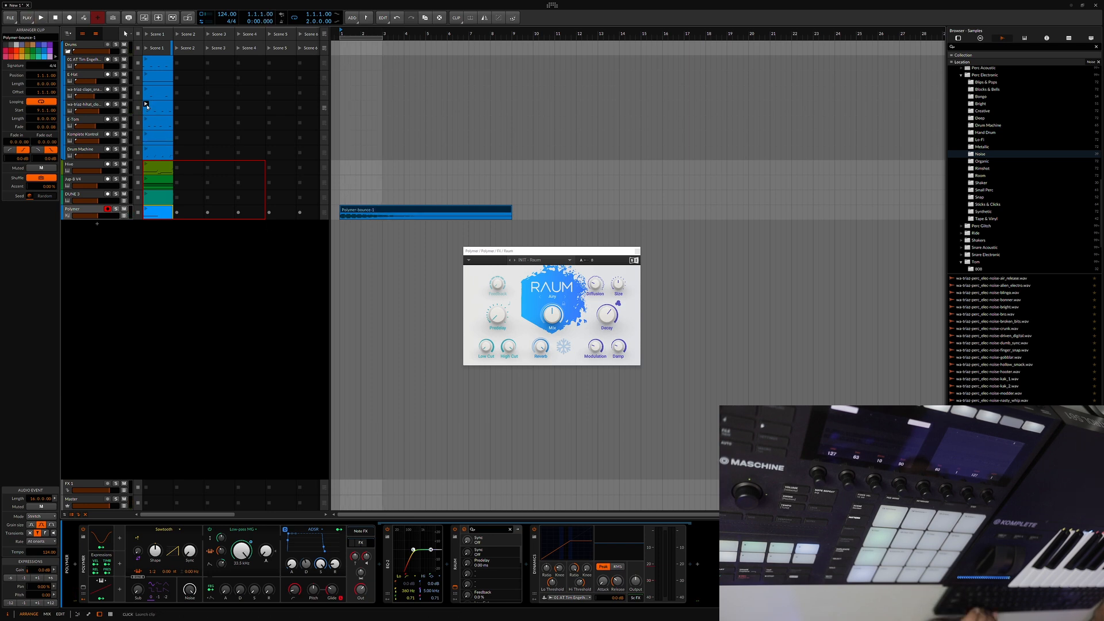
{"action": "key", "text": "Delete"}
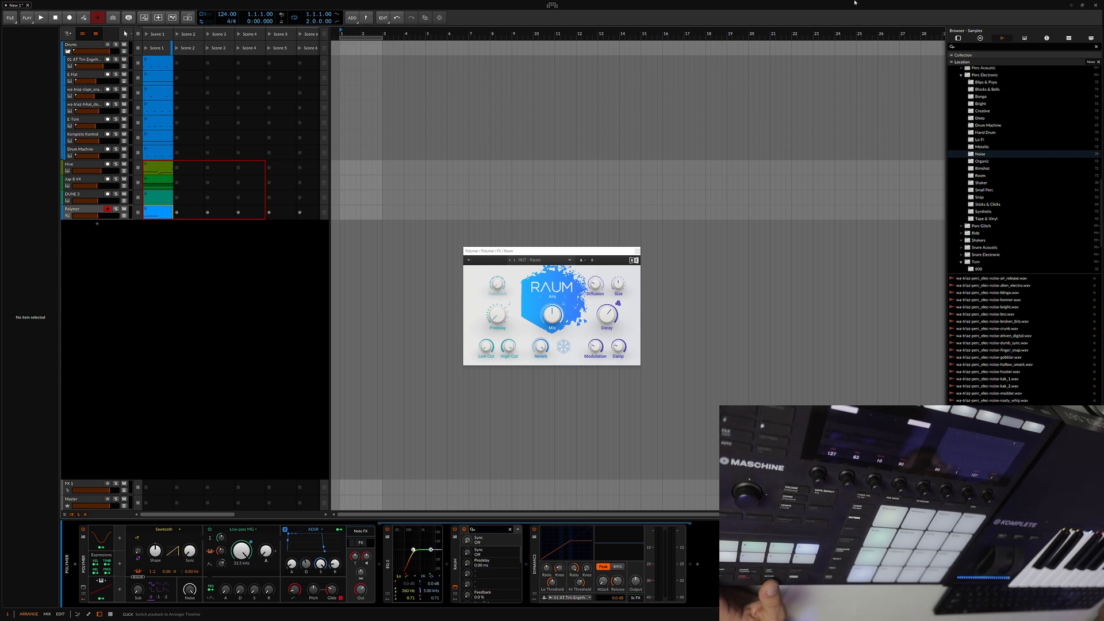
- Close the Raum window and lower the Polymer track's volume slightly while playing back the scene
{"action": "left_click", "coordinate": [637, 250]}
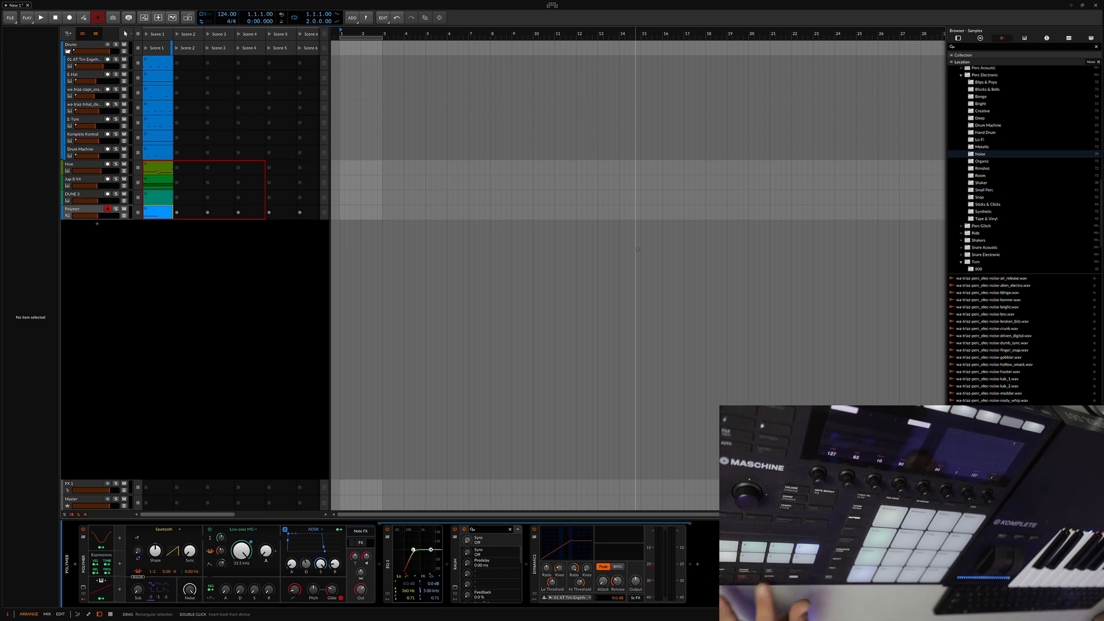
{"action": "key", "text": "space"}
{"action": "key", "text": "space"}
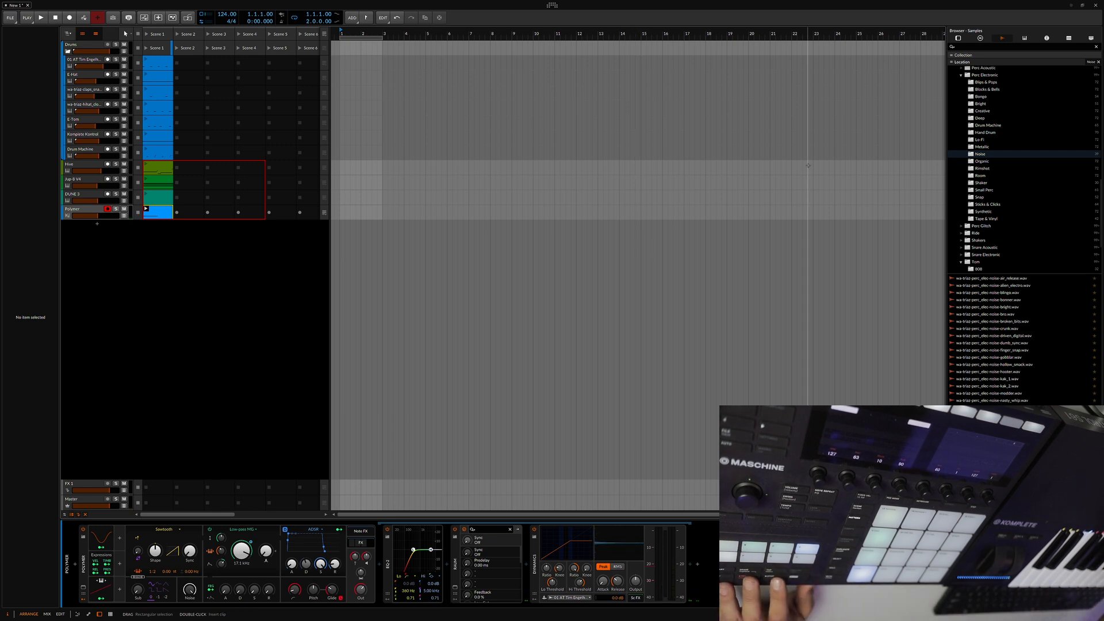
{"action": "key", "text": "space"}
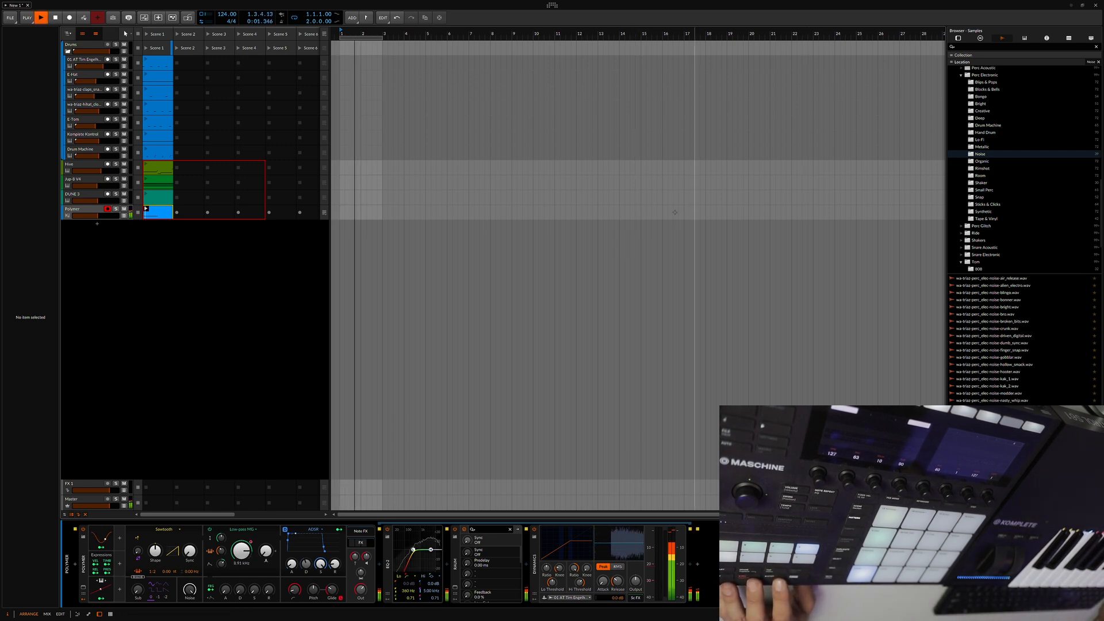
{"action": "key", "text": "space"}
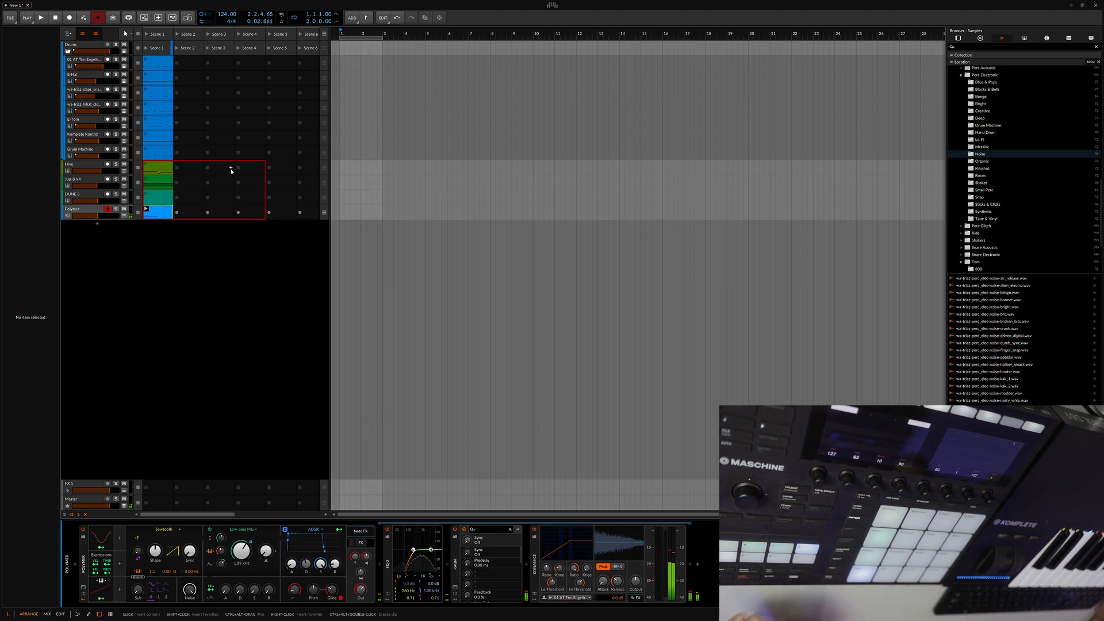
{"action": "key", "text": "space"}
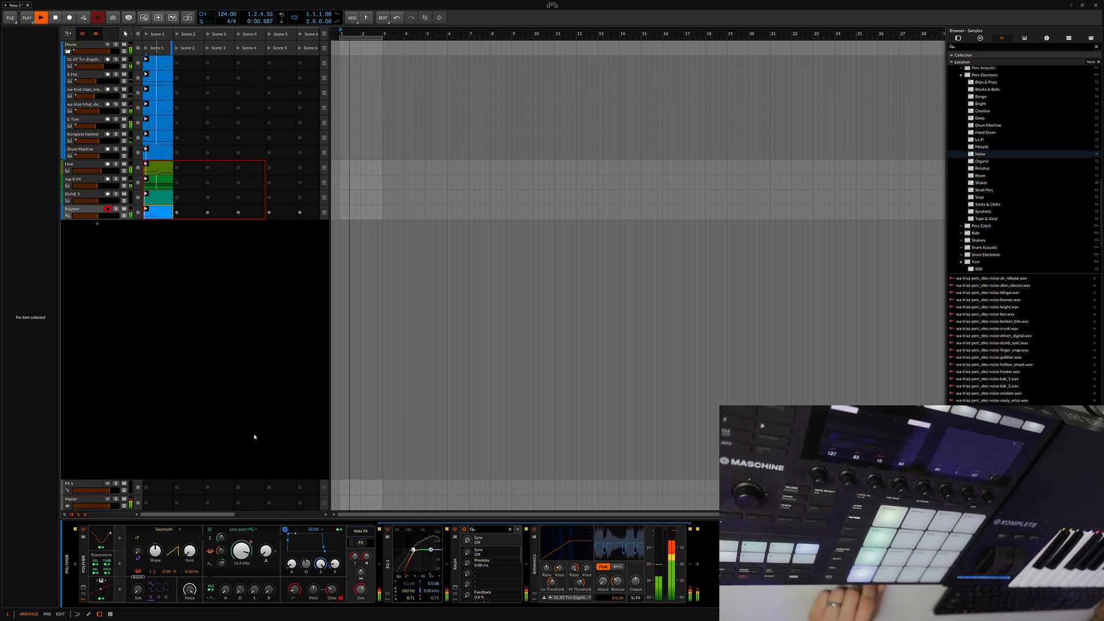
{"action": "left_click_drag", "start_coordinate": [98, 216], "coordinate": [95, 216]}
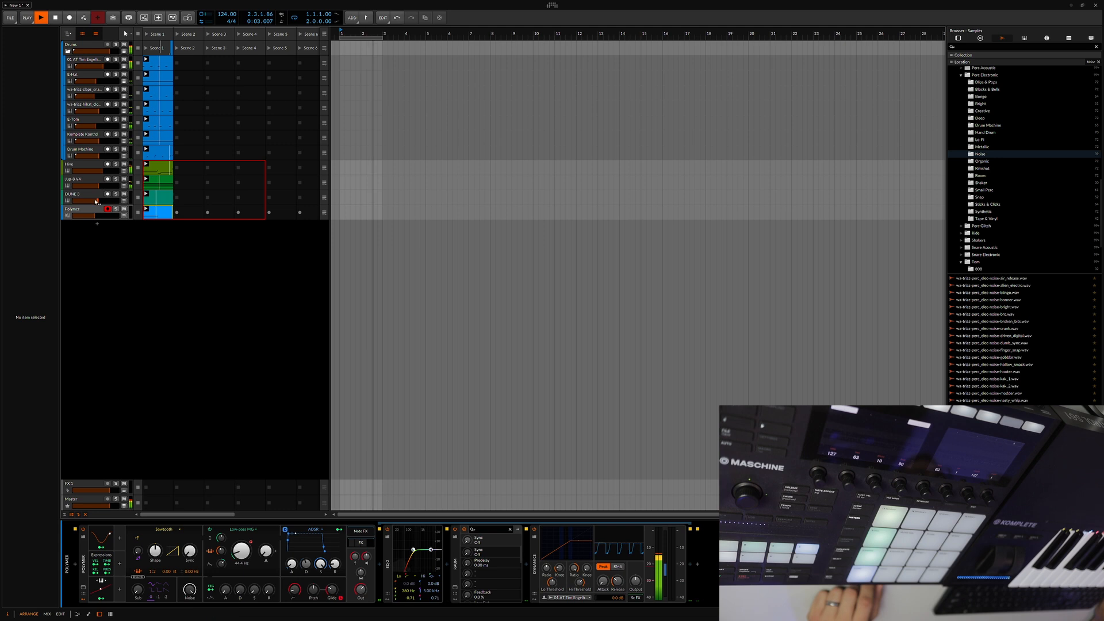
- Delete the DUNE 3 clip from Scene 1
{"action": "left_click", "coordinate": [171, 199]}
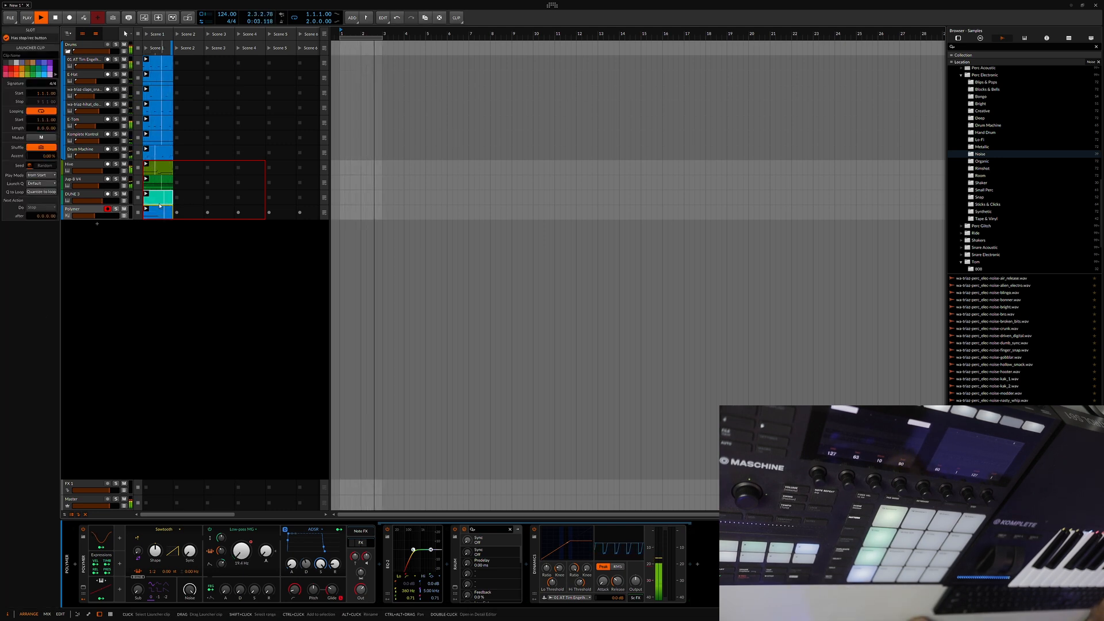
{"action": "double_click", "coordinate": [160, 205]}
{"action": "left_click", "coordinate": [461, 370]}
{"action": "left_click", "coordinate": [447, 229]}
{"action": "left_click", "coordinate": [159, 200]}
{"action": "key", "text": "Delete"}
{"action": "left_click", "coordinate": [491, 184]}
{"action": "key", "text": "d"}
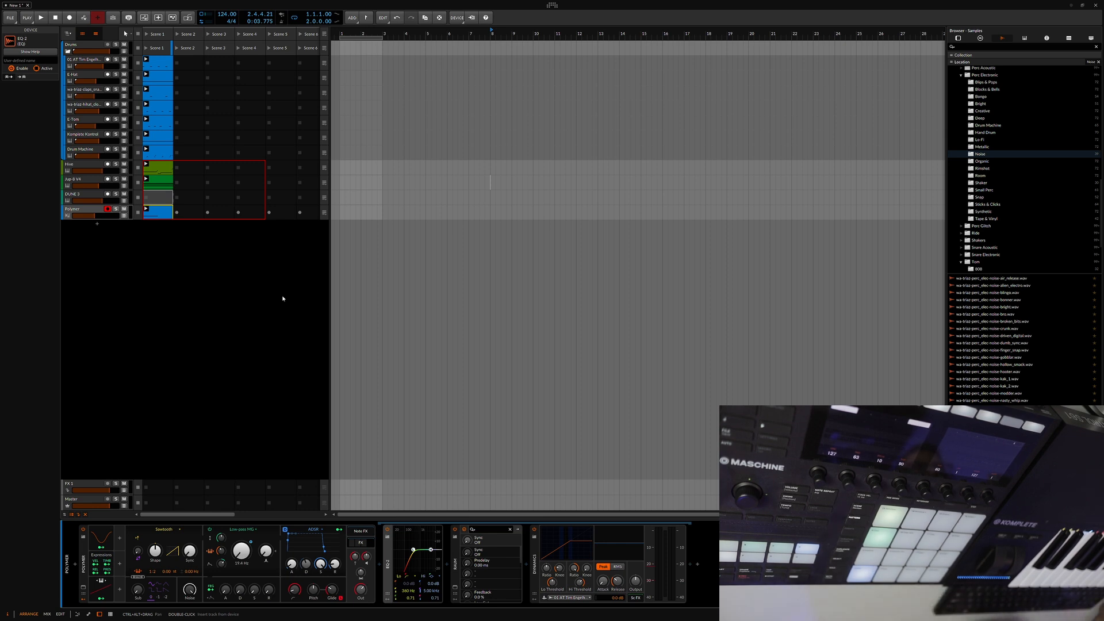
- Add a Maschine 2 instrument track below Polymer, without inserting any further device
{"action": "left_click", "coordinate": [282, 298]}
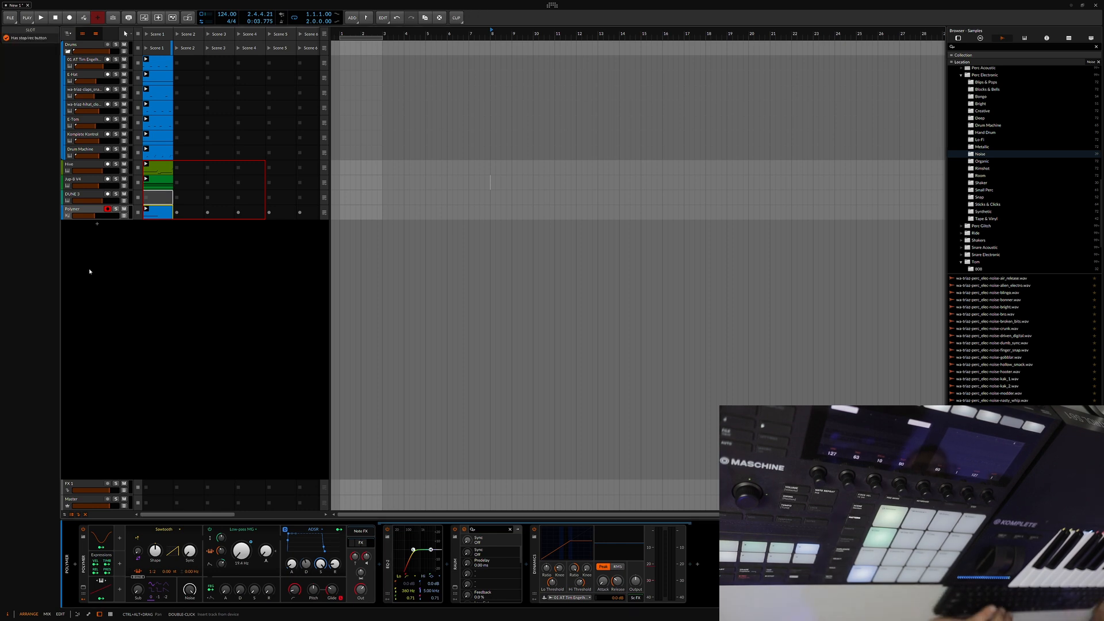
{"action": "double_click", "coordinate": [176, 258]}
{"action": "left_click", "coordinate": [345, 296]}
{"action": "left_click", "coordinate": [360, 511]}
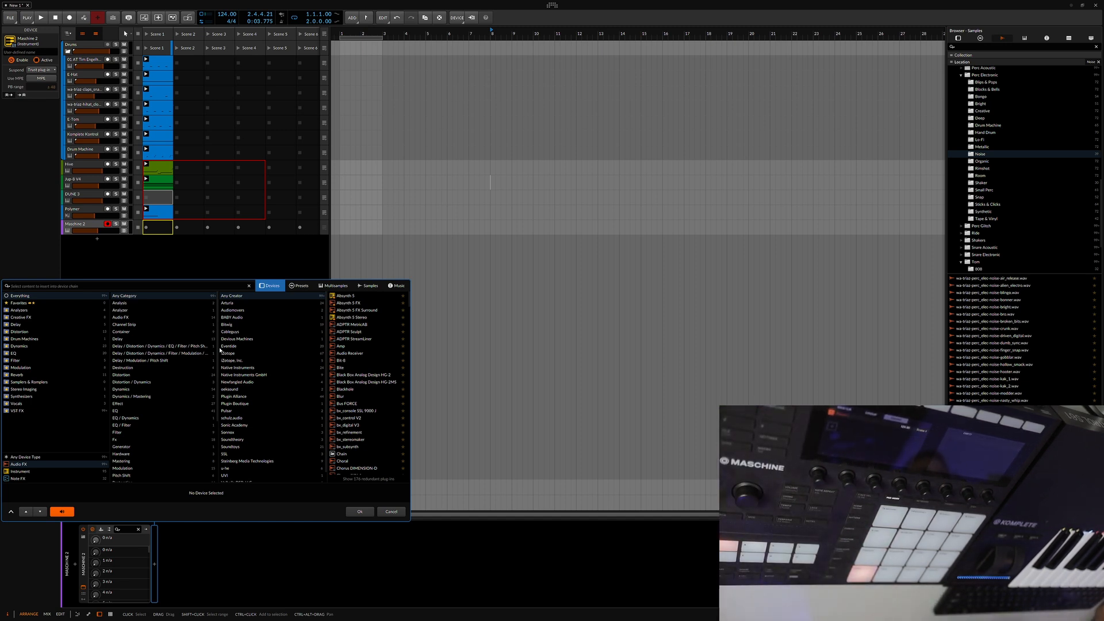
{"action": "left_click", "coordinate": [391, 511]}
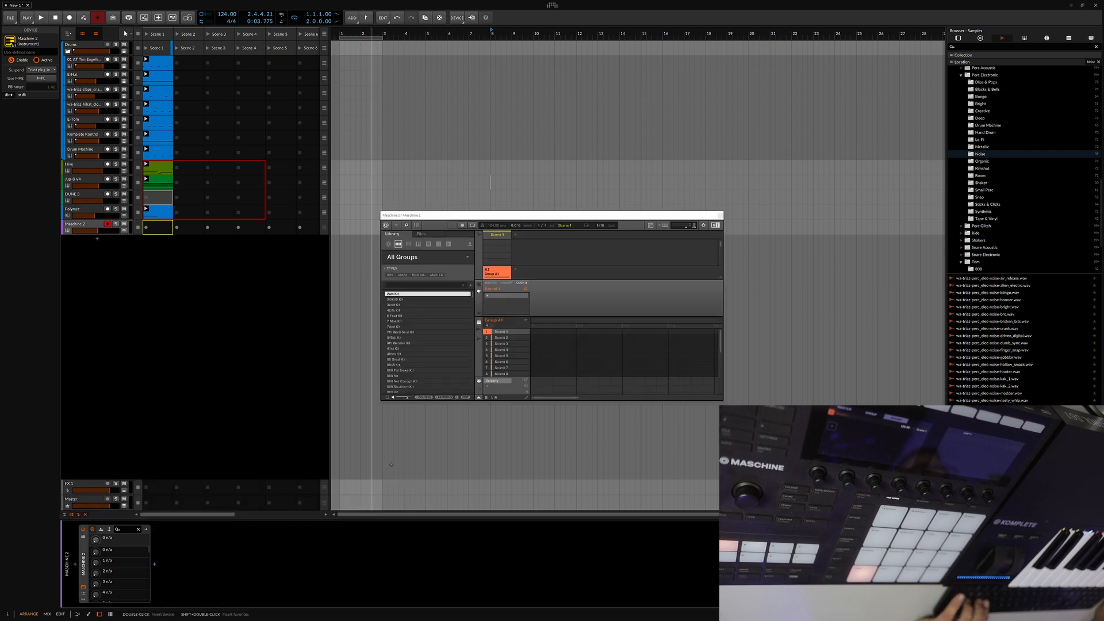
- Audition the Deep Matter kit in Maschine 2 against the track and close the plug-in window
{"action": "left_click_drag", "start_coordinate": [525, 215], "coordinate": [297, 230]}
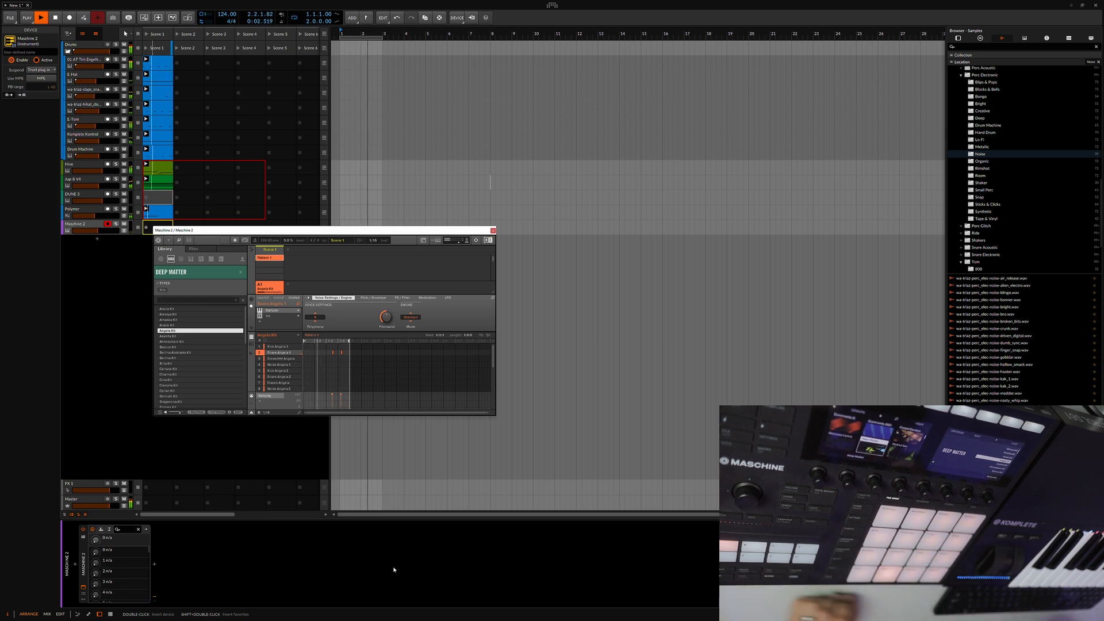
{"action": "left_click", "coordinate": [492, 230]}
{"action": "key", "text": "space"}
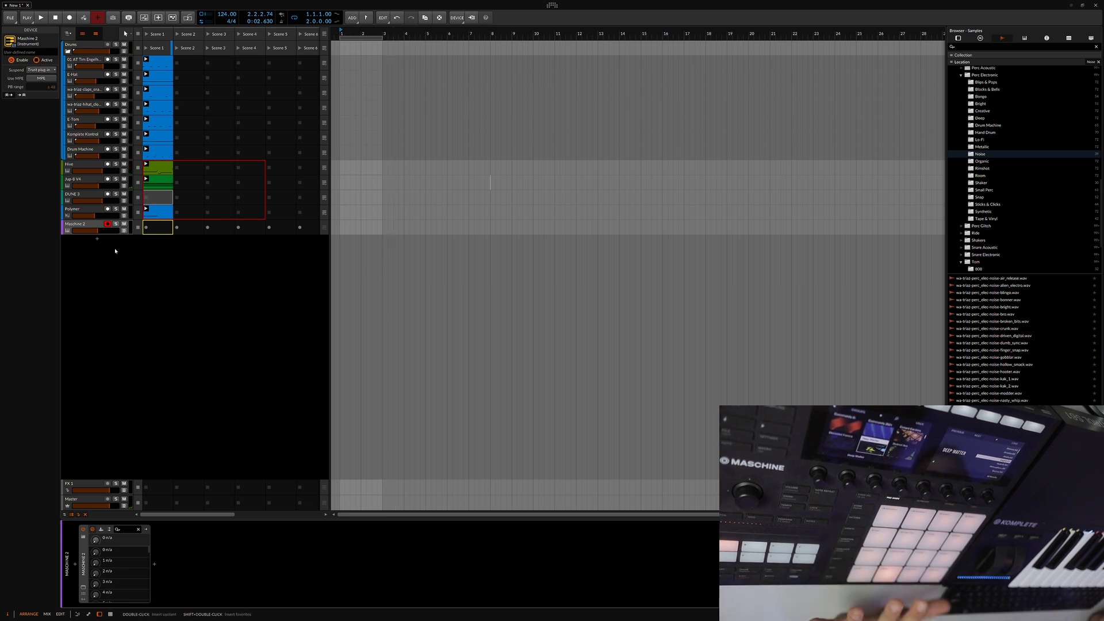
- Create a one-bar clip in Maschine 2's Scene 1 slot and bounce it to audio in the Scene 2 slot
{"action": "left_click", "coordinate": [162, 231]}
{"action": "double_click", "coordinate": [163, 231]}
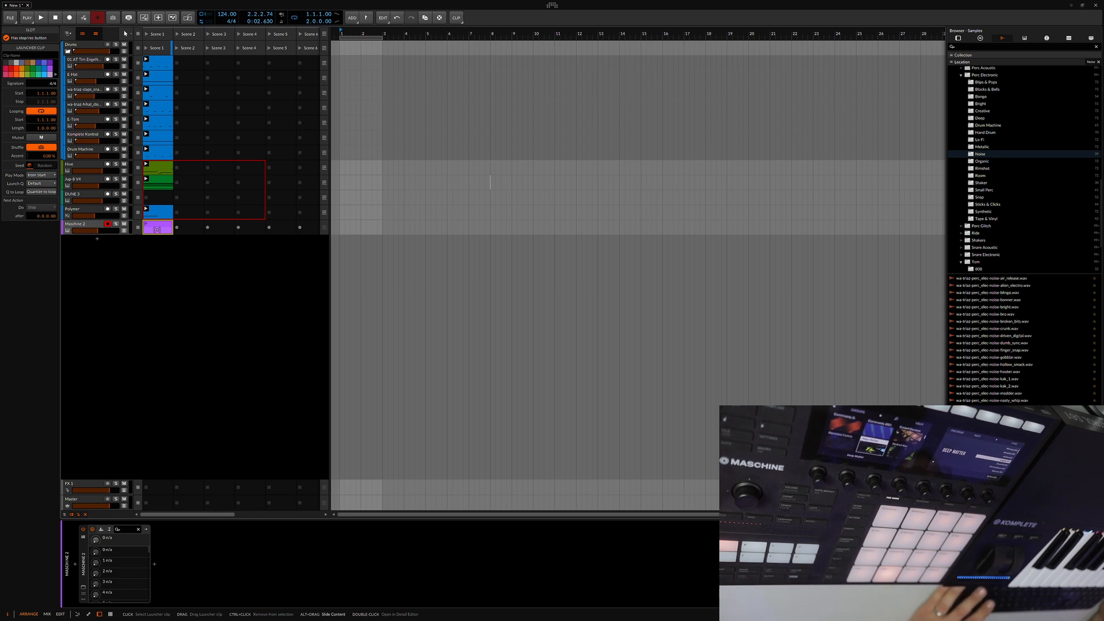
{"action": "left_click_drag", "start_coordinate": [165, 227], "coordinate": [192, 229]}
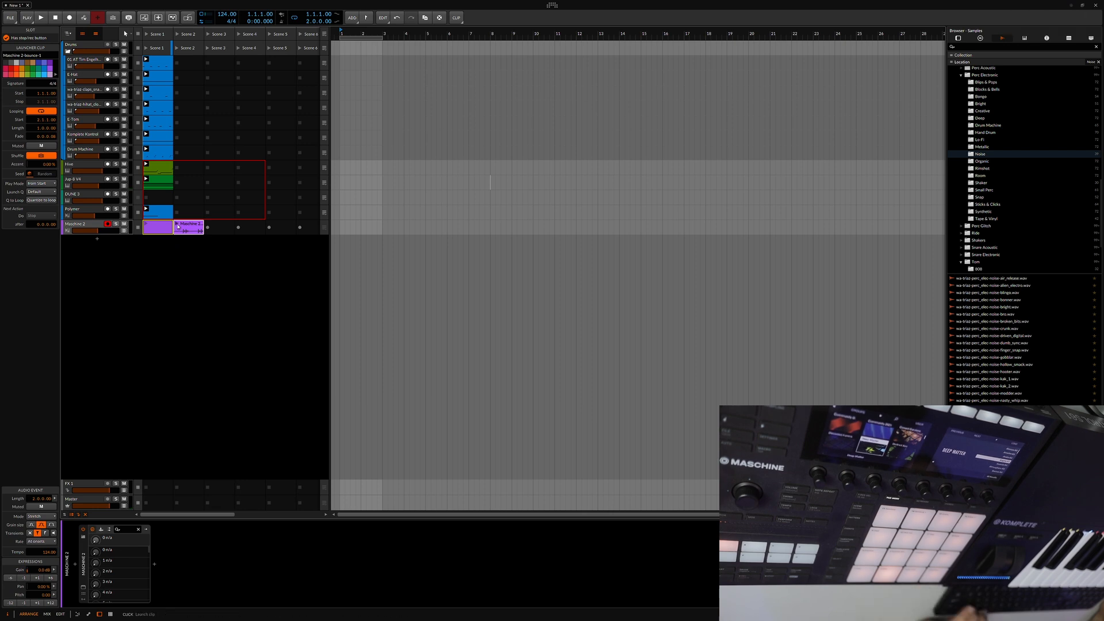
- Move the original Maschine 2 clip to Scene 3 and the bounced audio clip to Scene 1, auditioning it with the track
{"action": "left_click_drag", "start_coordinate": [164, 226], "coordinate": [221, 228]}
{"action": "left_click", "coordinate": [190, 224]}
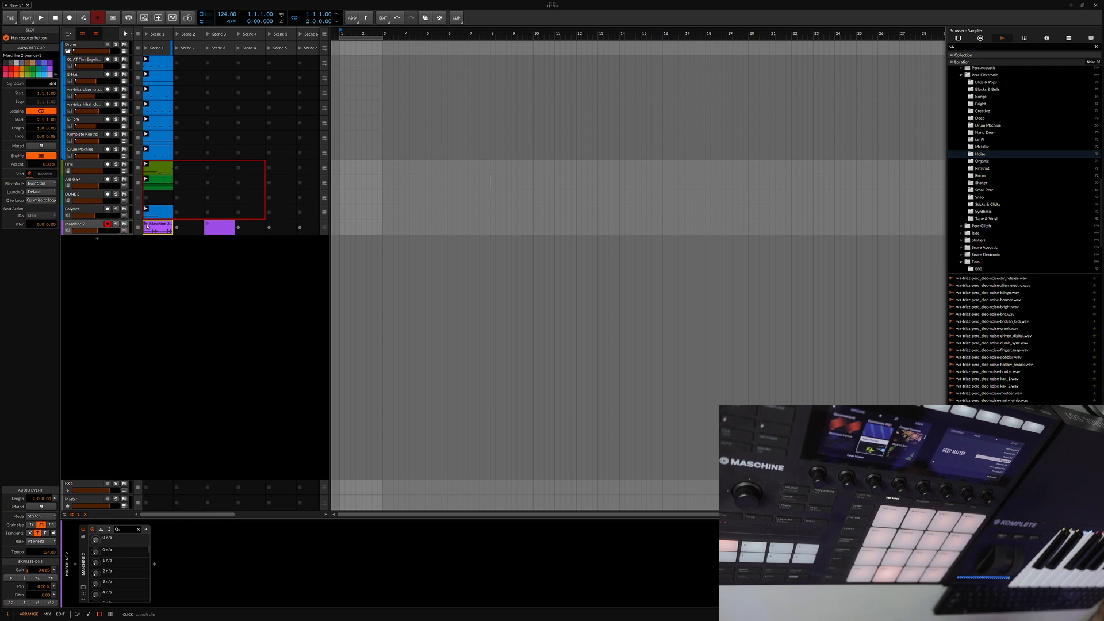
{"action": "left_click", "coordinate": [144, 223]}
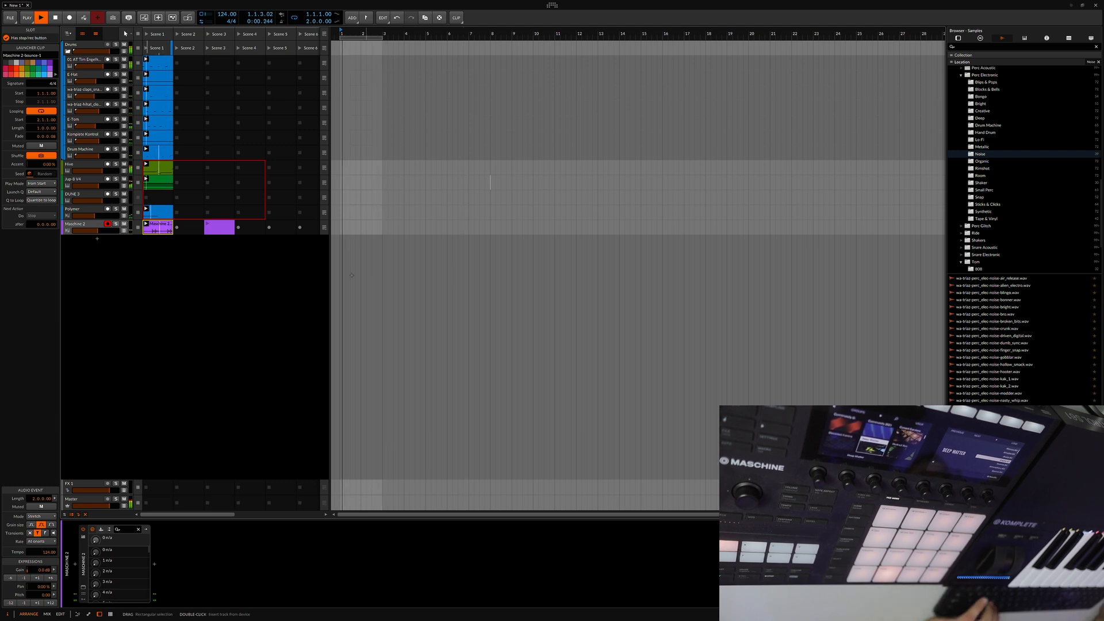
{"action": "key", "text": "space"}
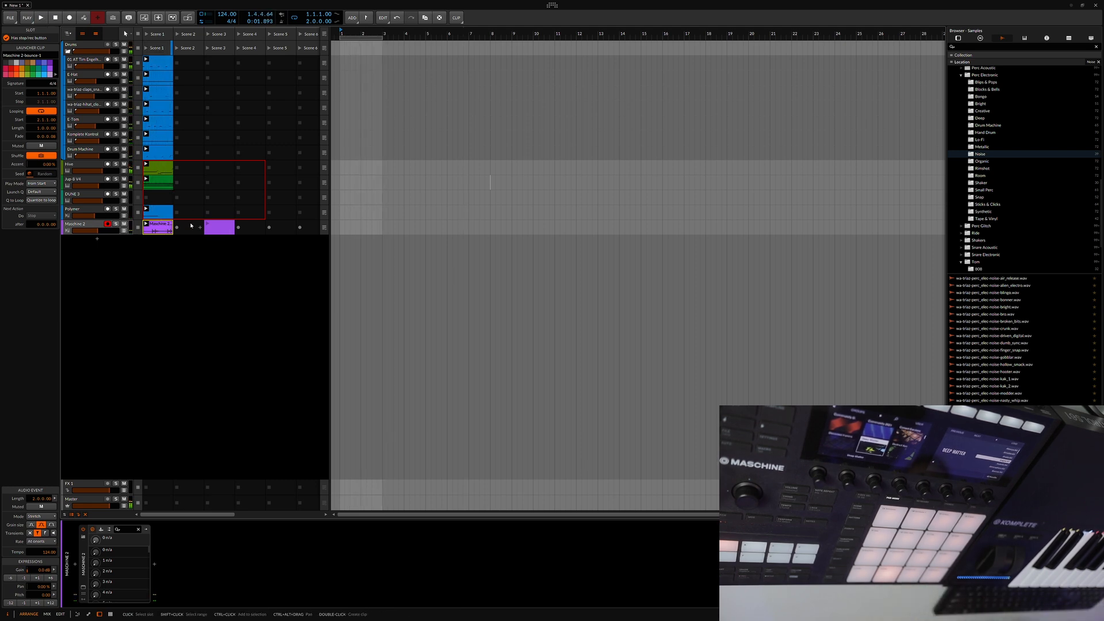